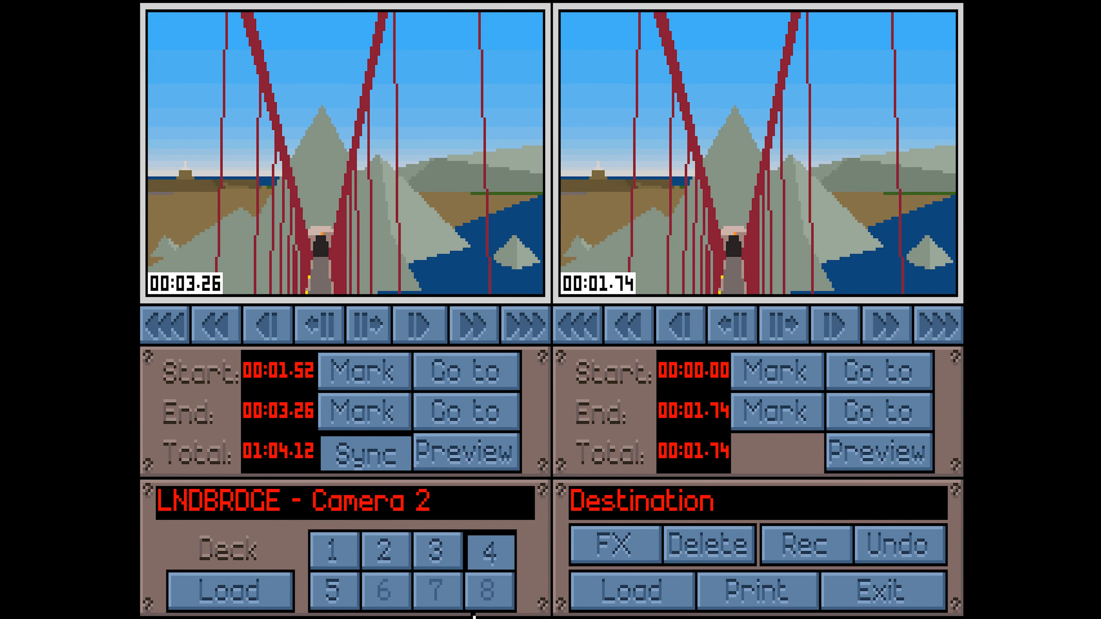
# Load deck 3's camera clip into the source viewer and rewind it
pyautogui.click(432, 566)
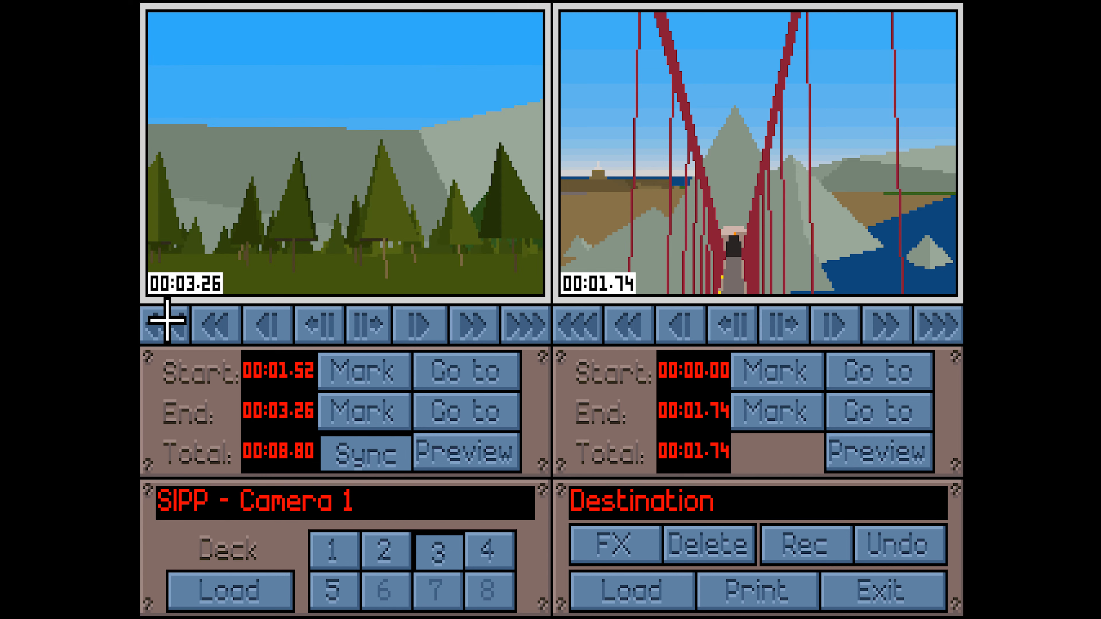
pyautogui.click(180, 321)
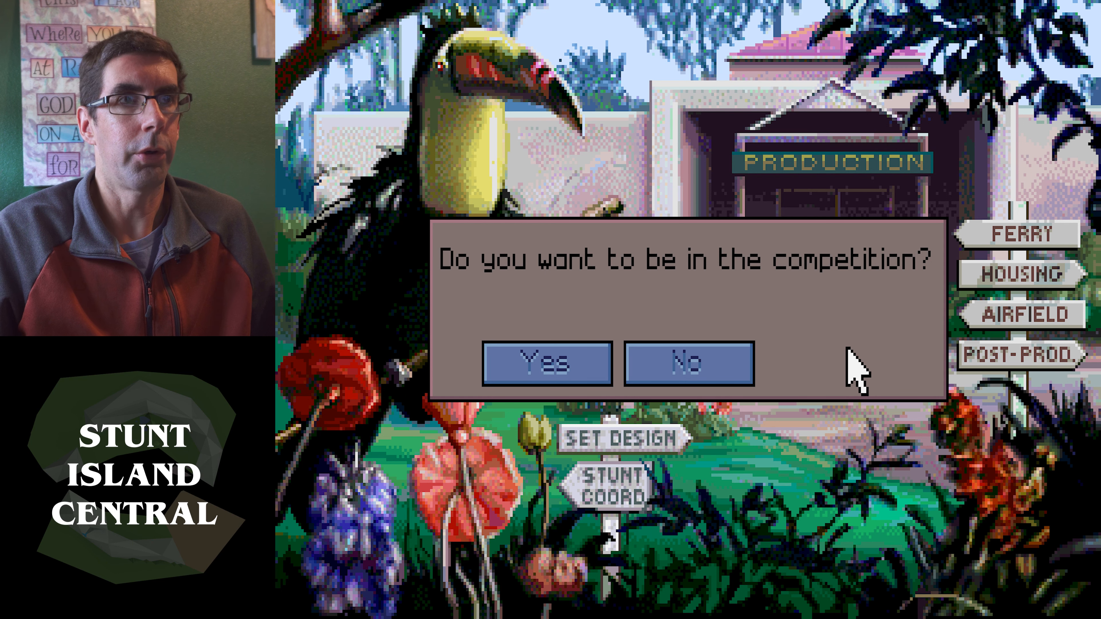
# Decline the competition, choose to do your own editing, and go to Set Design
pyautogui.click(708, 364)
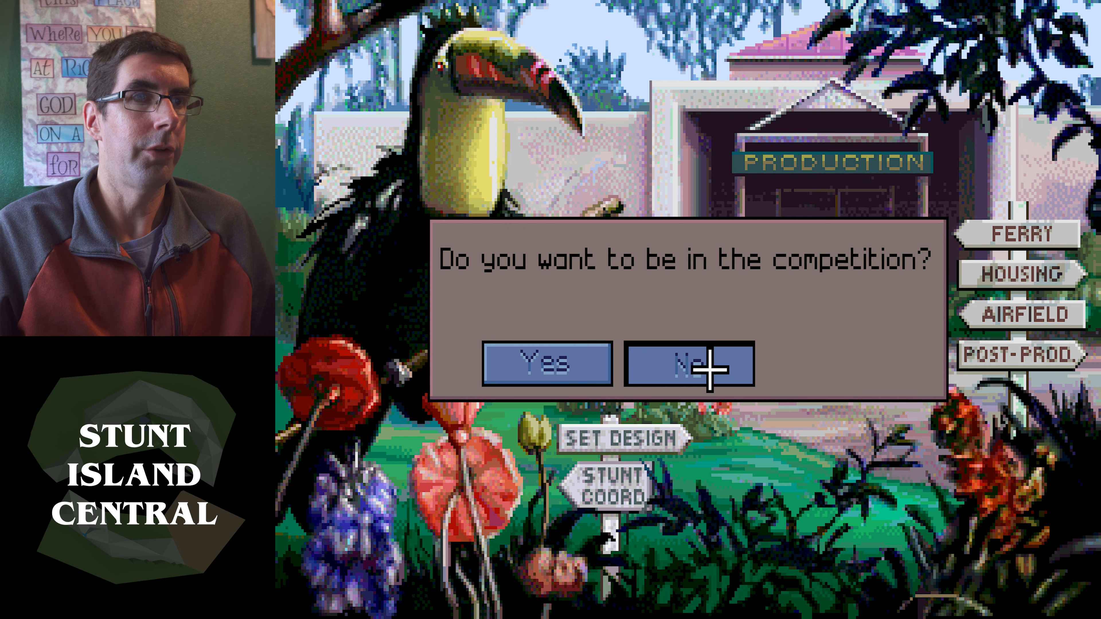
pyautogui.click(540, 369)
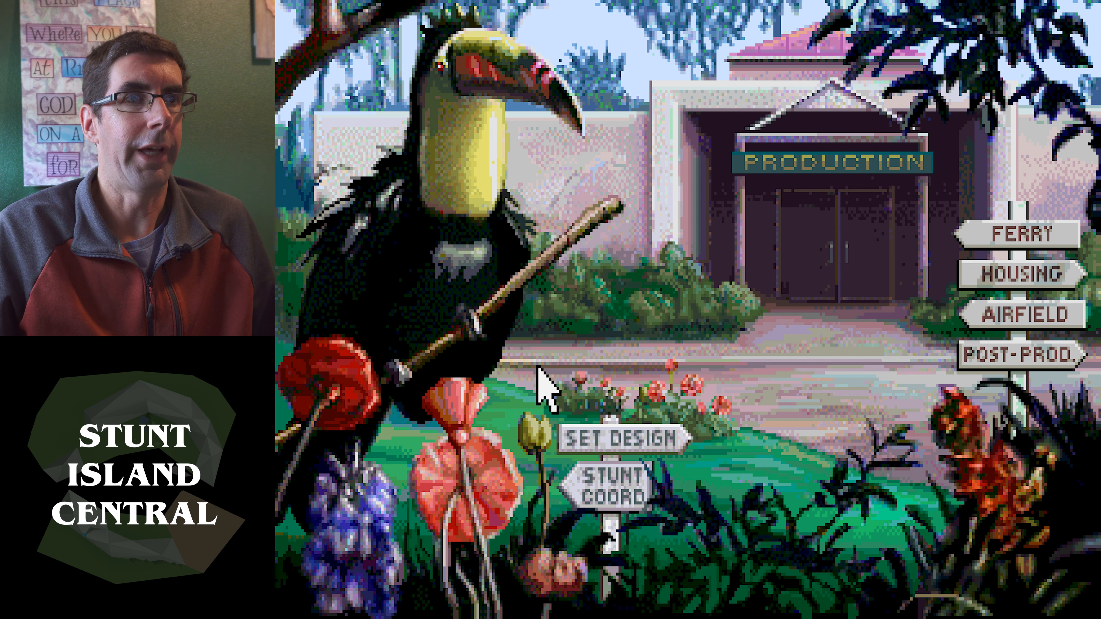
pyautogui.click(627, 443)
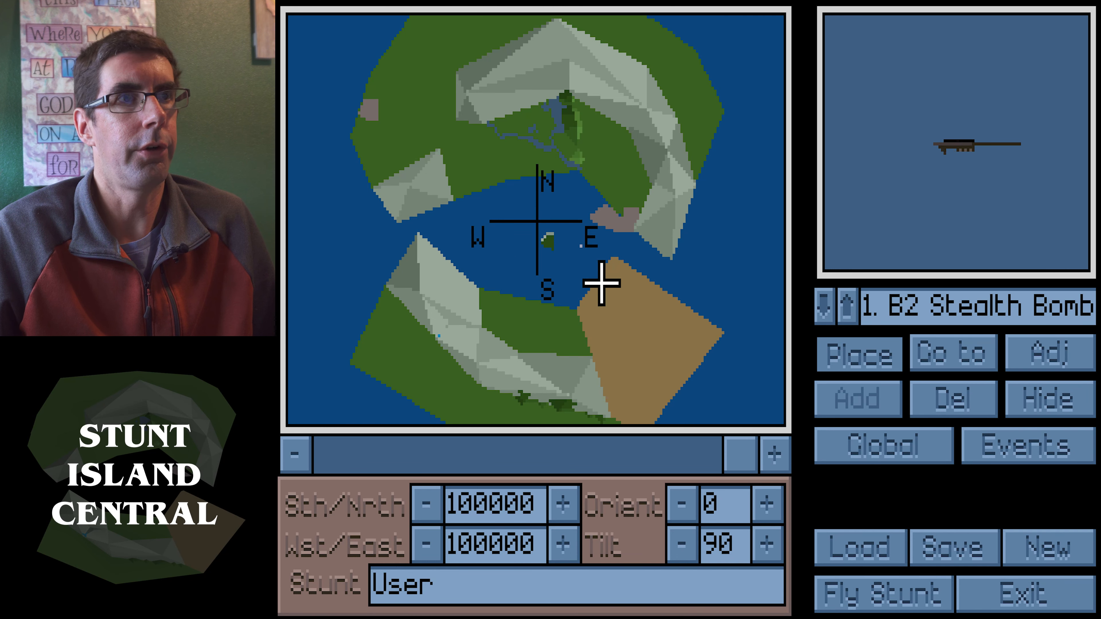
# Zoom and rotate the map view to examine the island terrain from different angles
pyautogui.click(638, 460)
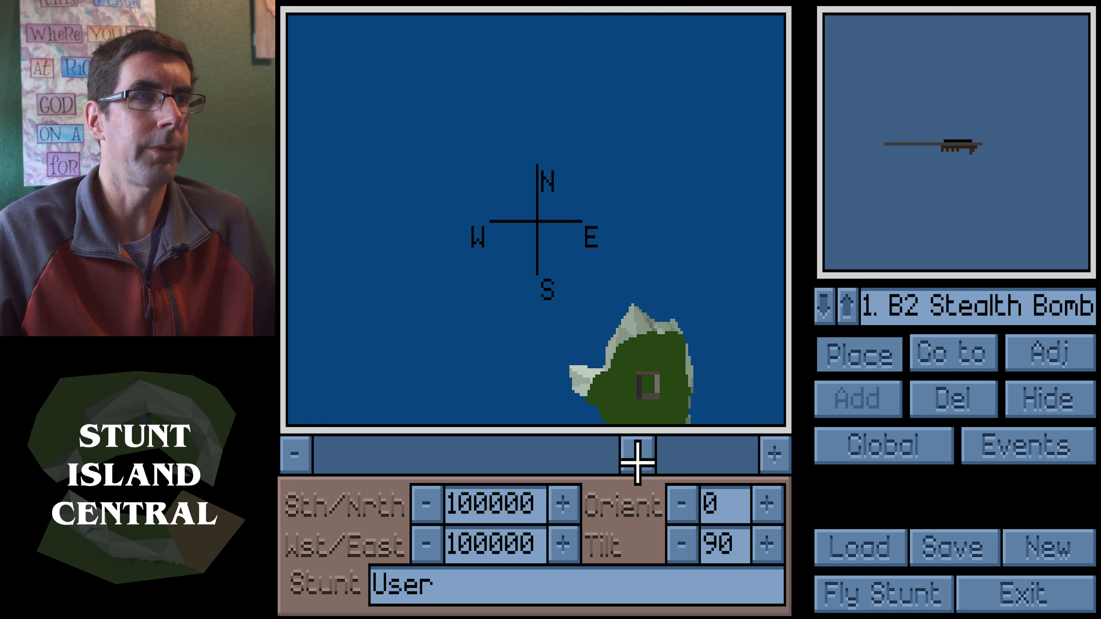
pyautogui.moveTo(652, 456); pyautogui.dragTo(764, 455)
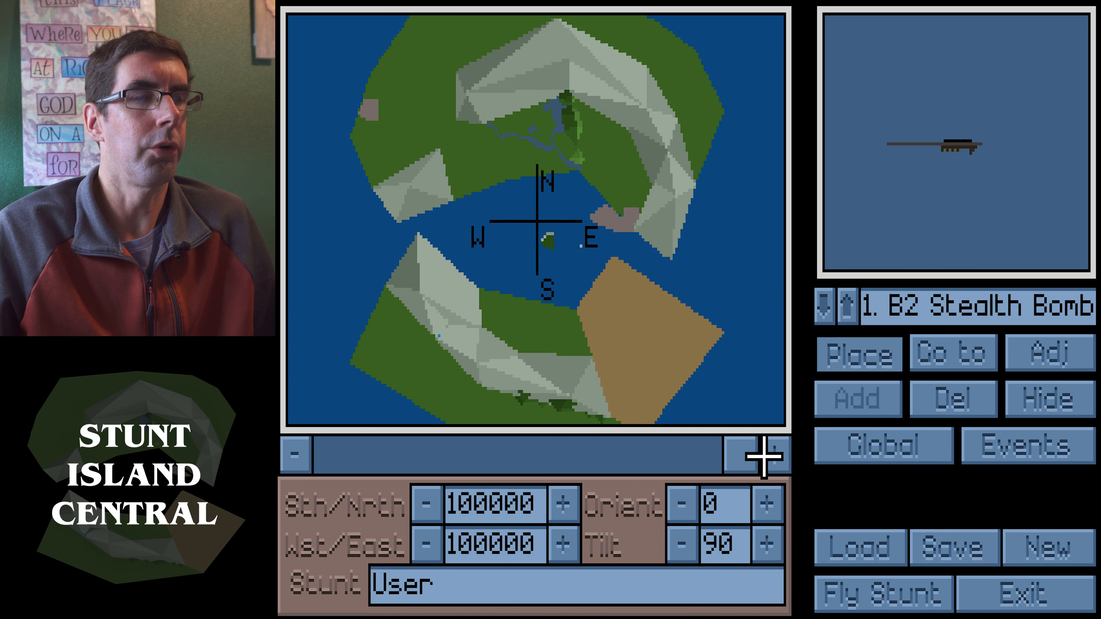
pyautogui.moveTo(567, 168); pyautogui.dragTo(530, 253)
pyautogui.moveTo(547, 178); pyautogui.dragTo(669, 105)
pyautogui.moveTo(718, 451); pyautogui.dragTo(582, 451)
pyautogui.moveTo(605, 158); pyautogui.dragTo(667, 75)
pyautogui.moveTo(667, 75); pyautogui.dragTo(743, 20, button='right')
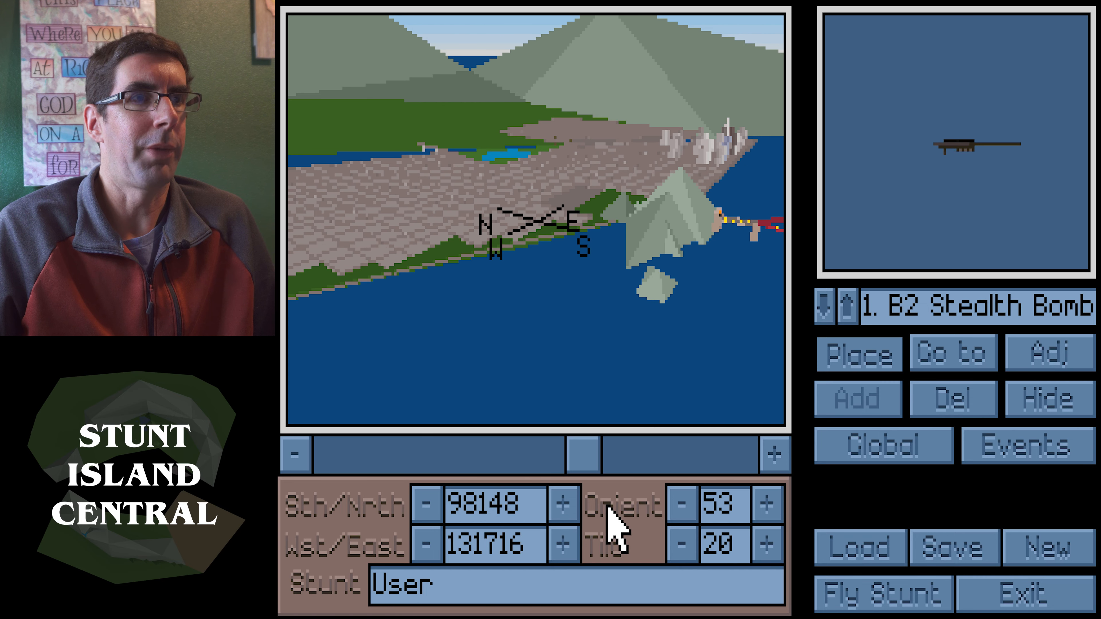
pyautogui.moveTo(593, 449); pyautogui.dragTo(751, 445)
pyautogui.moveTo(506, 299); pyautogui.dragTo(753, 394)
pyautogui.moveTo(751, 470); pyautogui.dragTo(581, 468)
pyautogui.moveTo(646, 313); pyautogui.dragTo(635, 301)
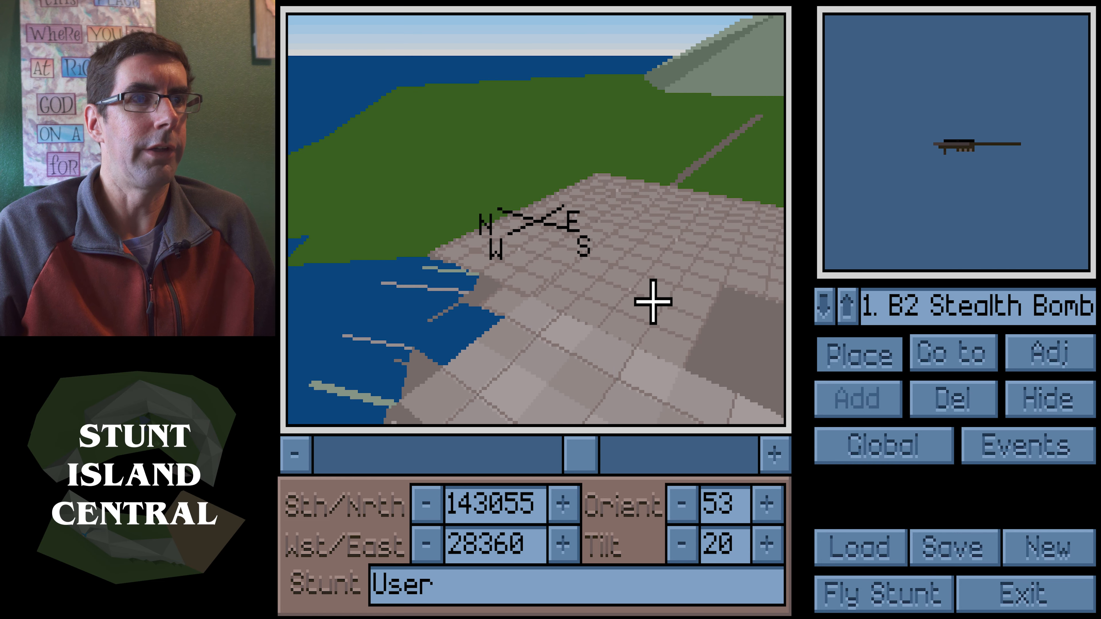
pyautogui.moveTo(583, 447); pyautogui.dragTo(488, 443)
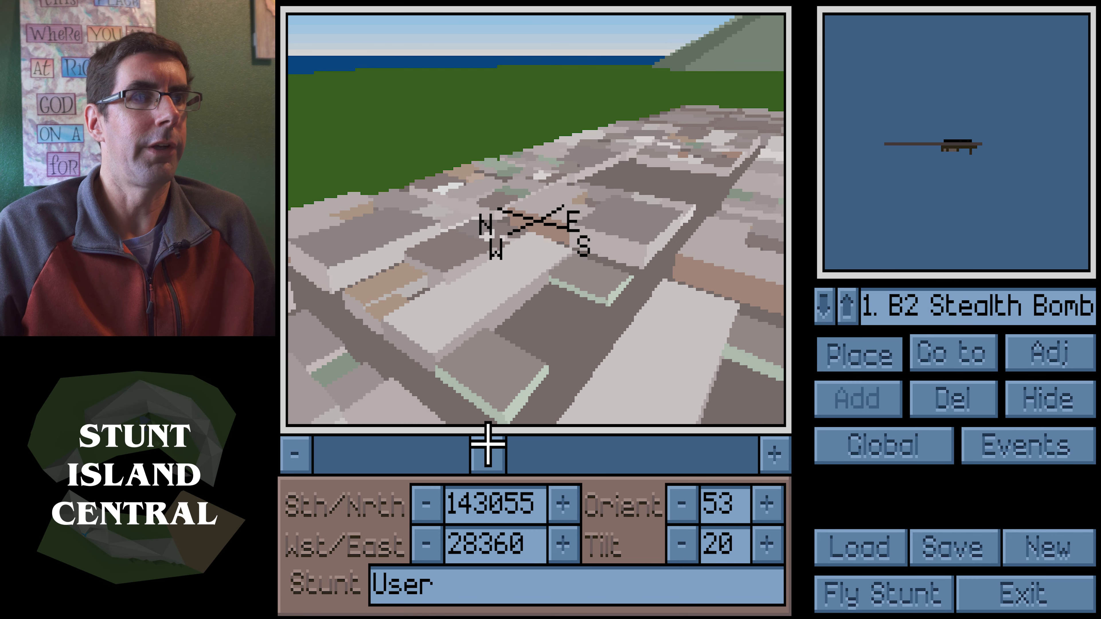
pyautogui.moveTo(498, 456); pyautogui.dragTo(738, 456)
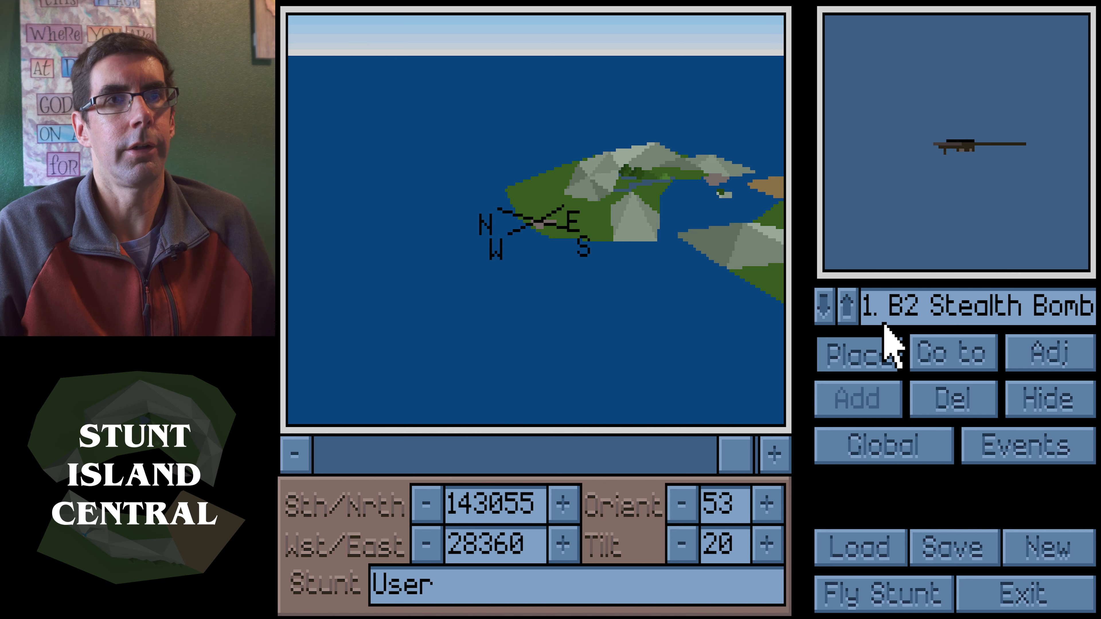
# Browse the object slots and inspect the B2 Stealth Bomber's adjustment settings without changing them
pyautogui.click(859, 305)
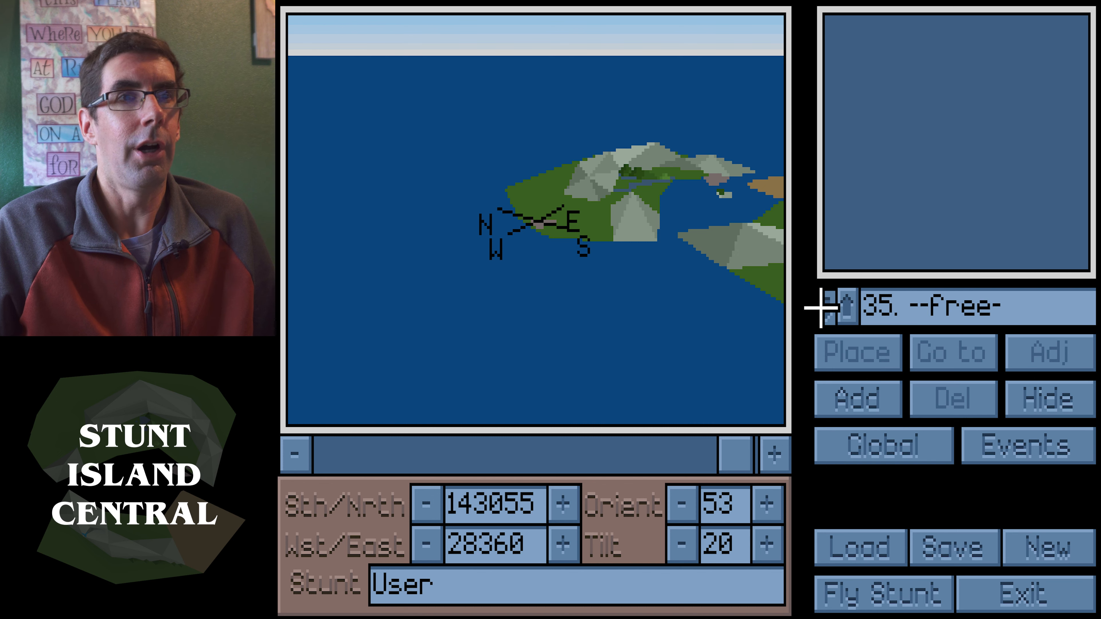
pyautogui.click(826, 307)
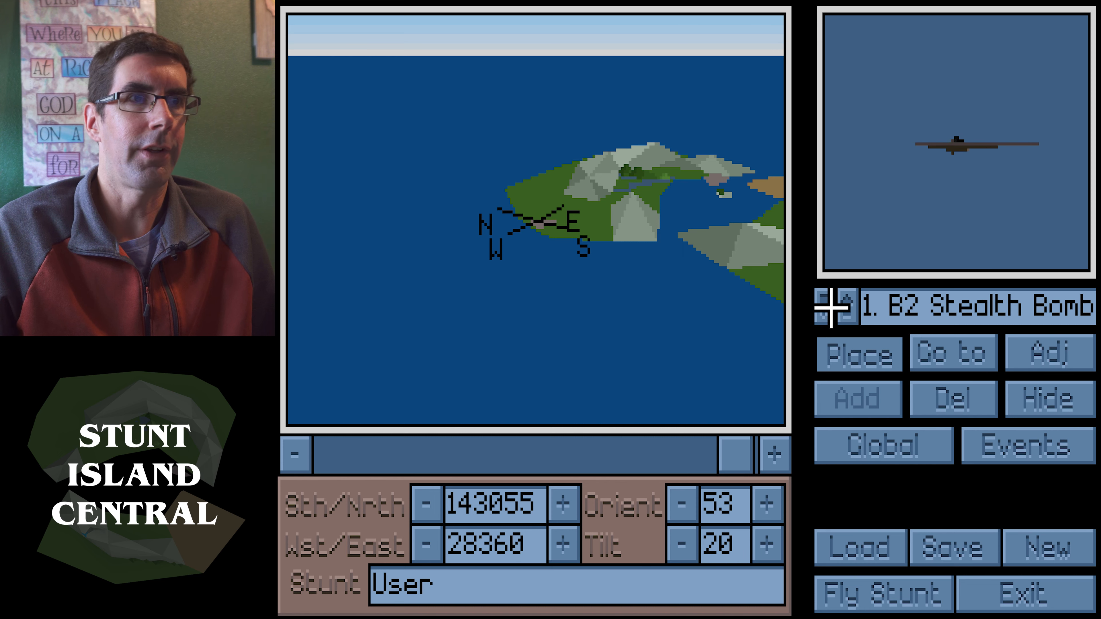
pyautogui.click(850, 305)
pyautogui.click(850, 305)
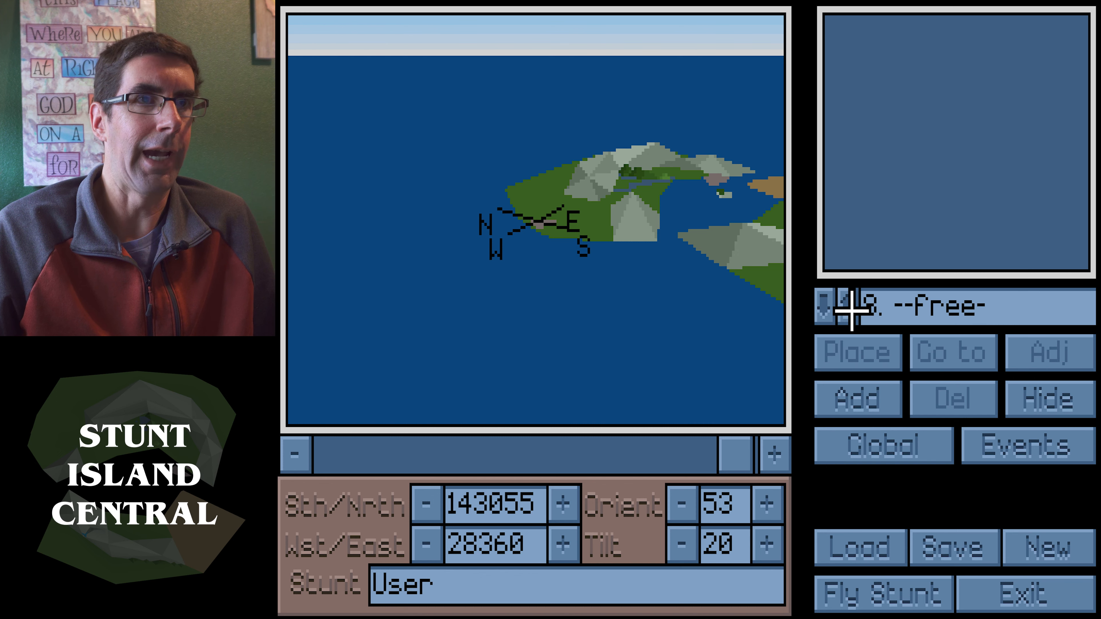
pyautogui.click(821, 317)
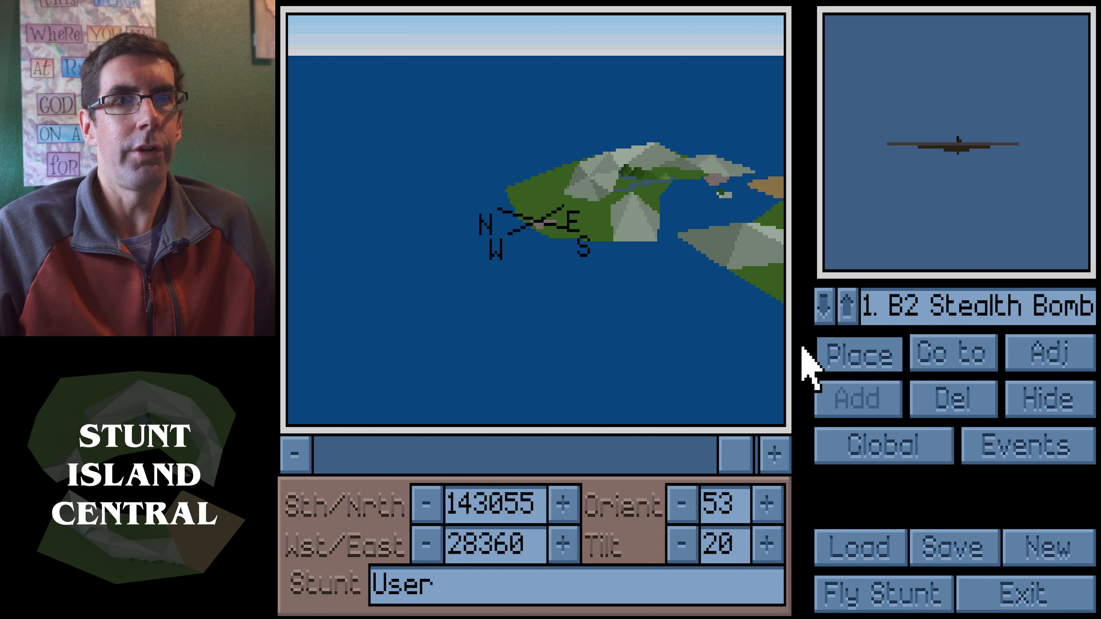
pyautogui.click(1076, 356)
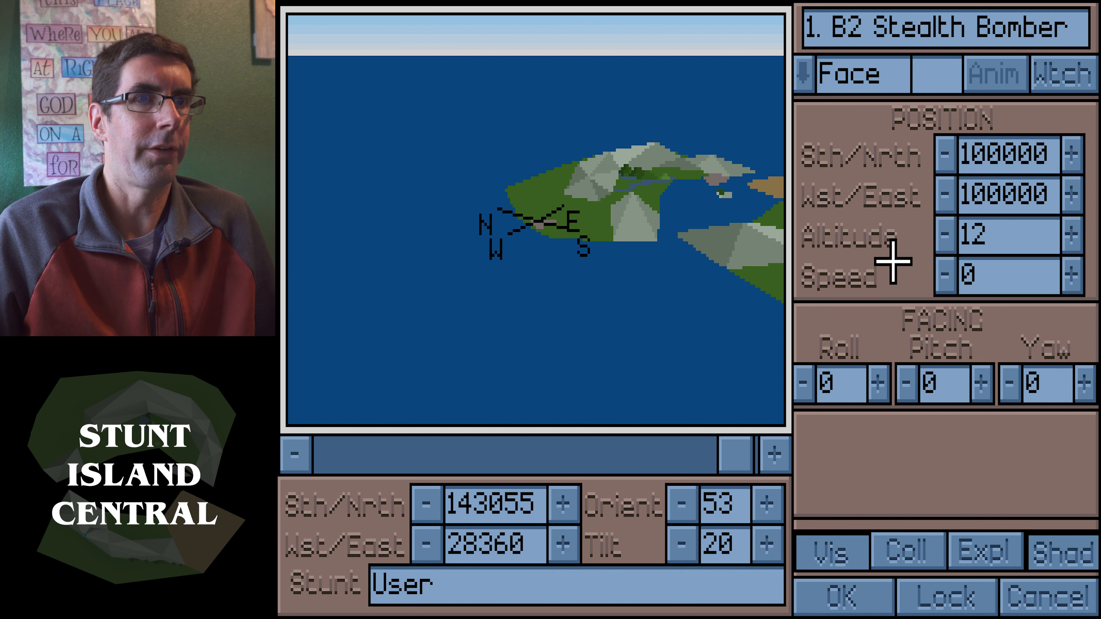
pyautogui.click(1026, 607)
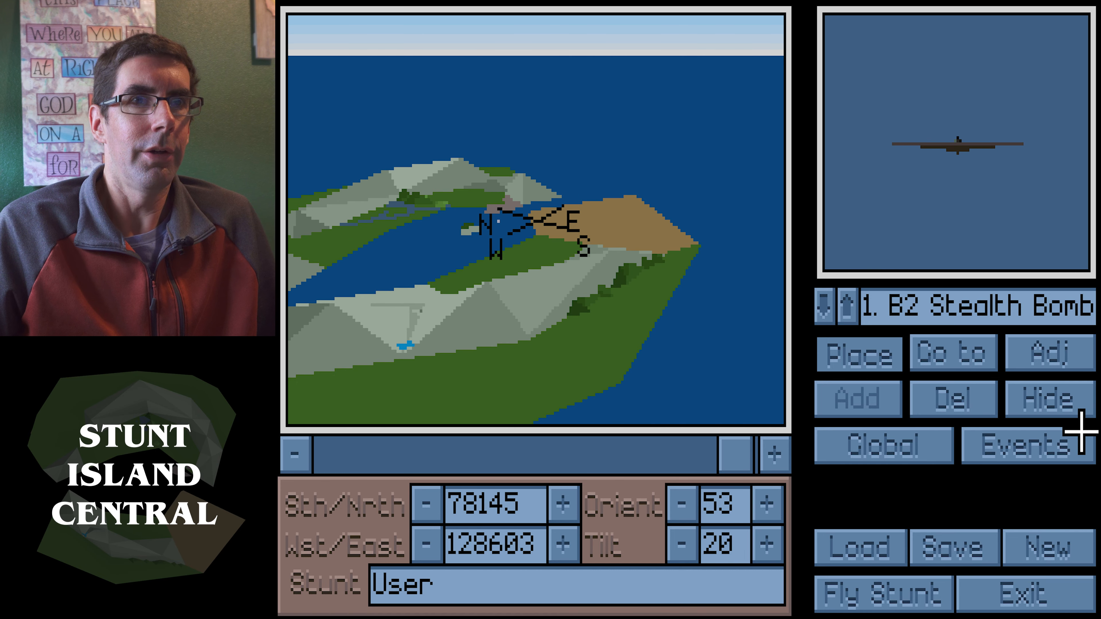
# Review the global information and the event editor, closing both without changes
pyautogui.click(859, 451)
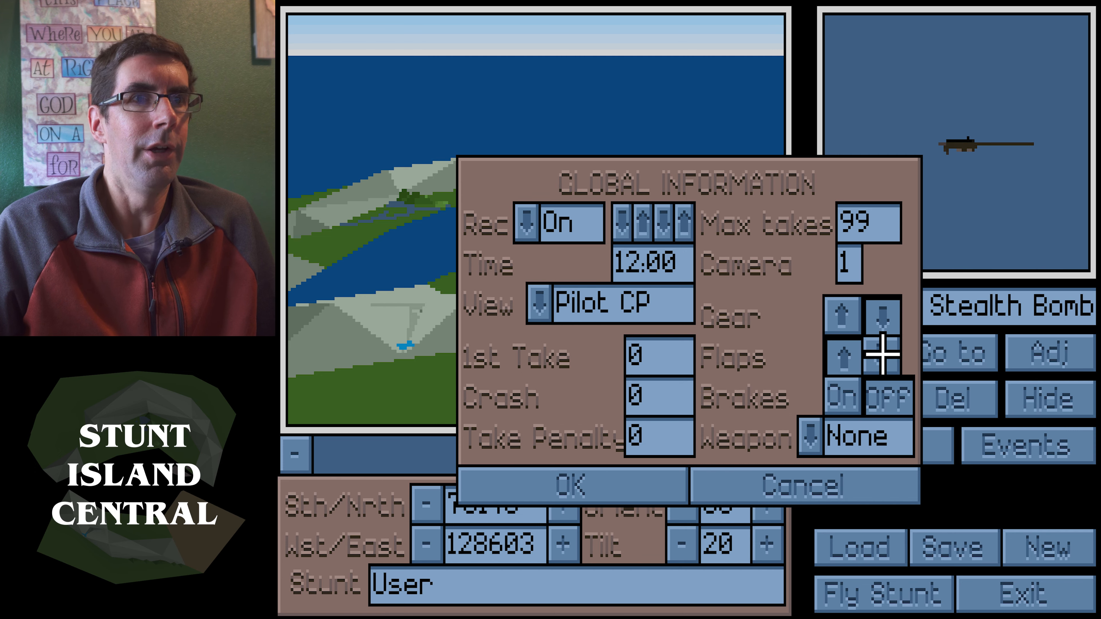
pyautogui.click(778, 495)
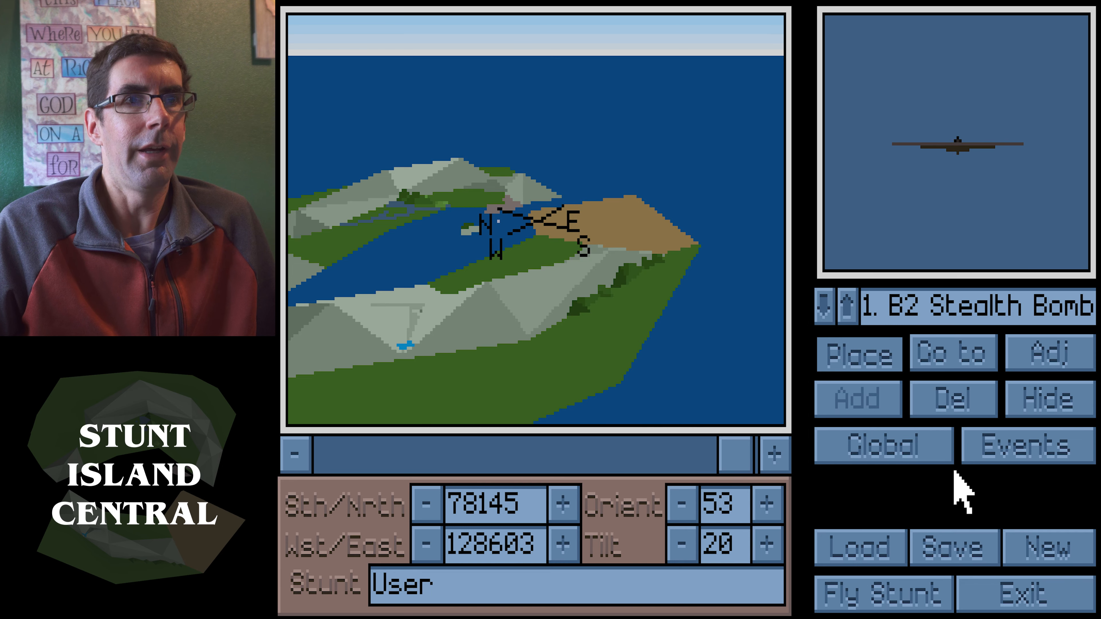
pyautogui.click(986, 462)
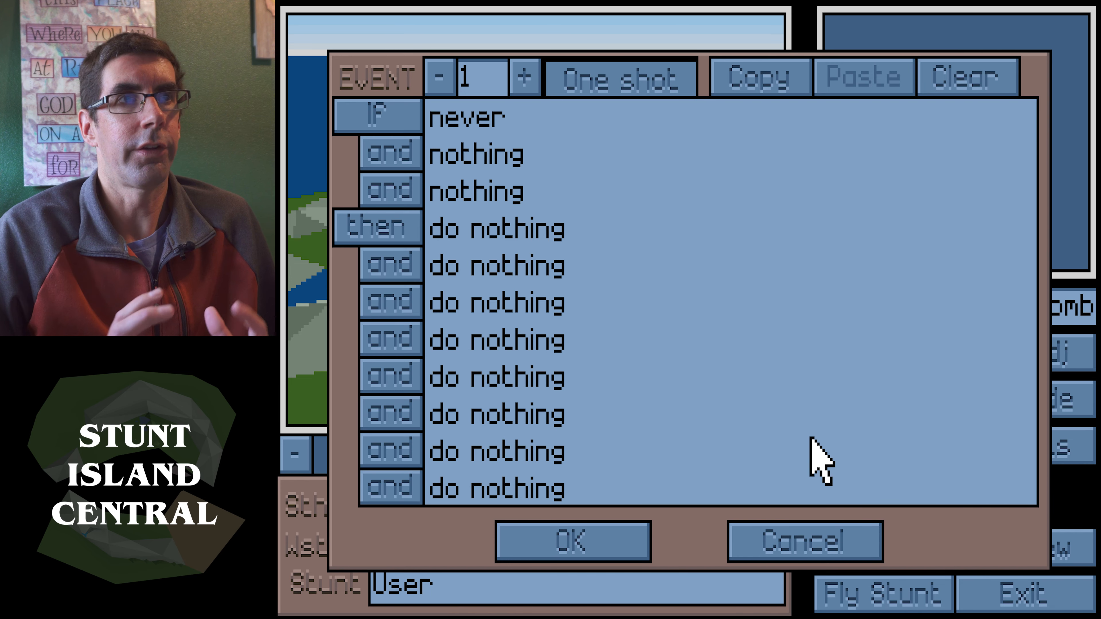
pyautogui.click(835, 545)
# Adjust the map view's orientation and zoom to examine the island layout
pyautogui.moveTo(736, 459)
pyautogui.mouseDown()
pyautogui.moveTo(713, 460)
pyautogui.moveTo(727, 460)
pyautogui.mouseUp()
pyautogui.moveTo(669, 396); pyautogui.dragTo(591, 311, button='right')
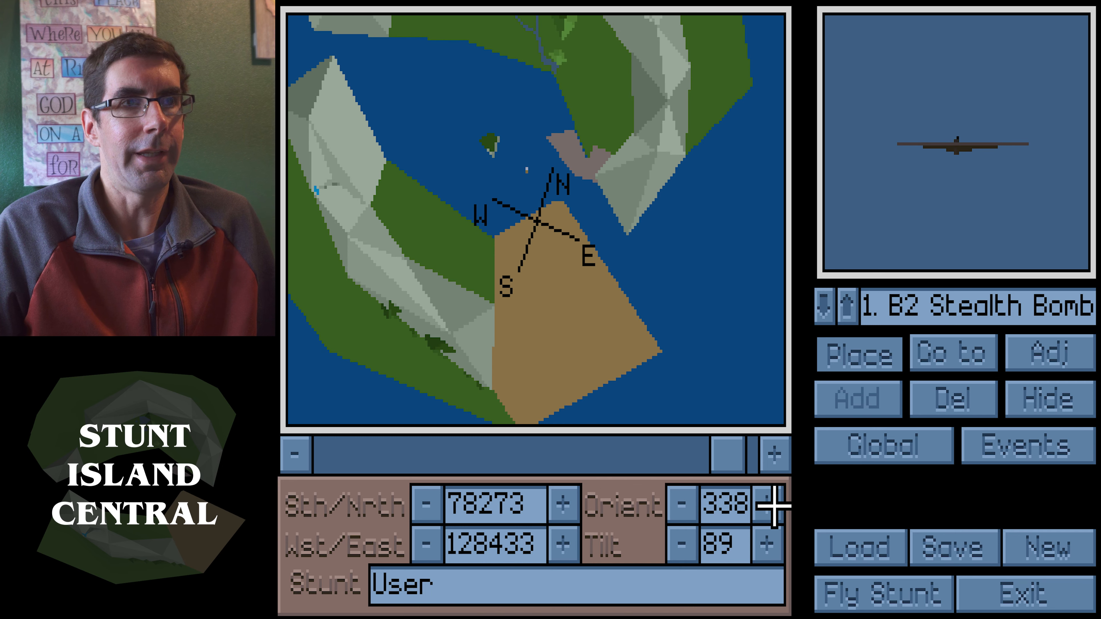
pyautogui.moveTo(743, 456); pyautogui.dragTo(748, 454)
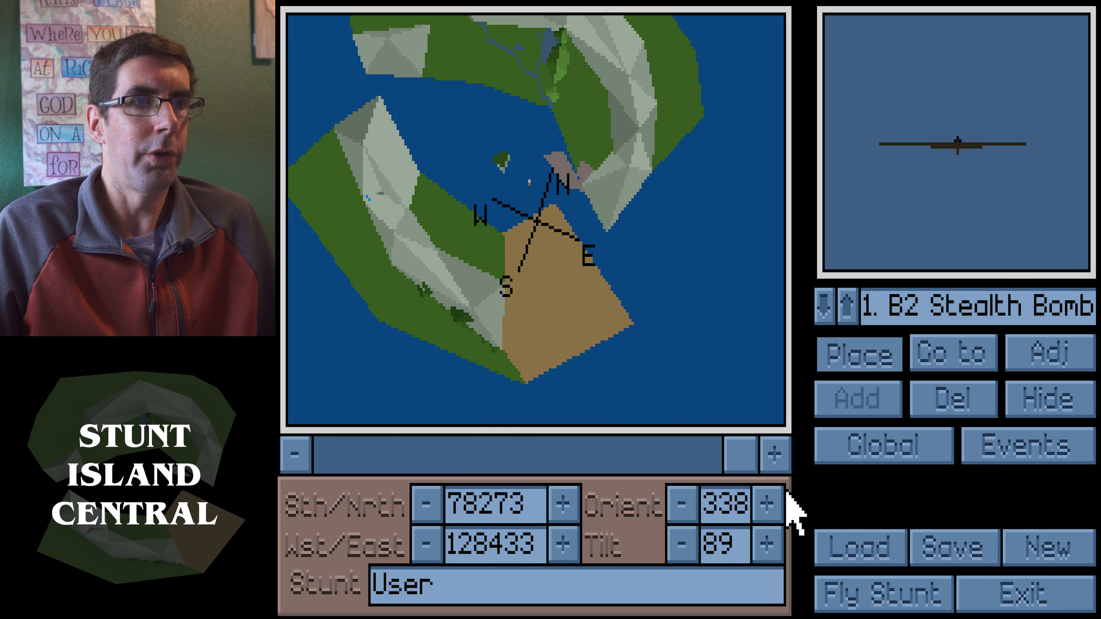
pyautogui.click(775, 499)
pyautogui.click(776, 495)
pyautogui.click(668, 492)
pyautogui.click(682, 495)
pyautogui.click(681, 494)
pyautogui.click(681, 494)
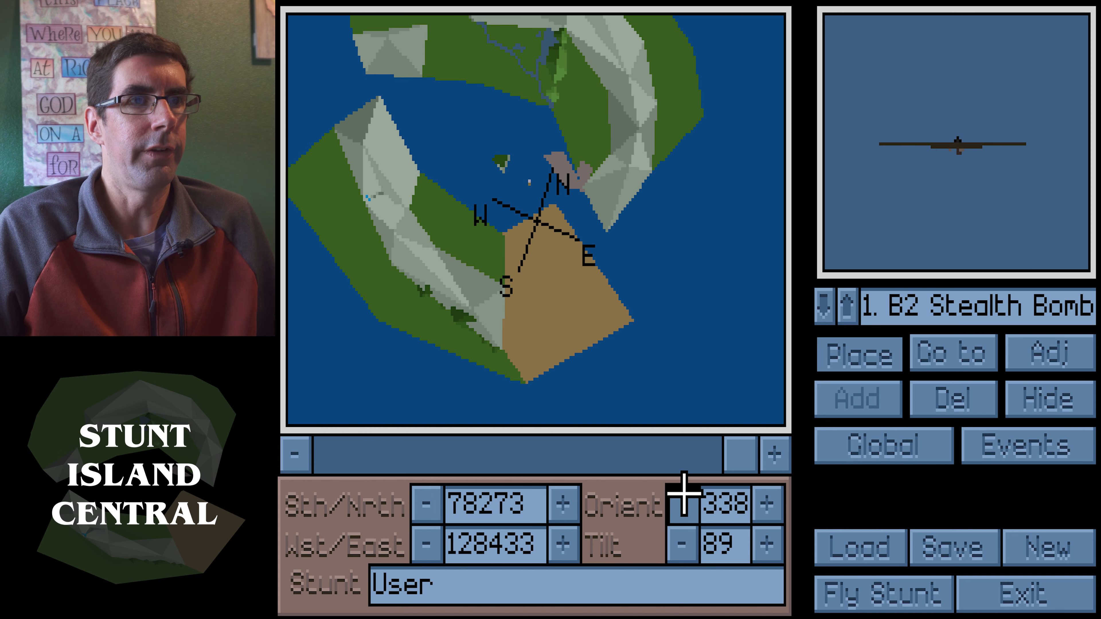
pyautogui.click(764, 504)
pyautogui.click(767, 503)
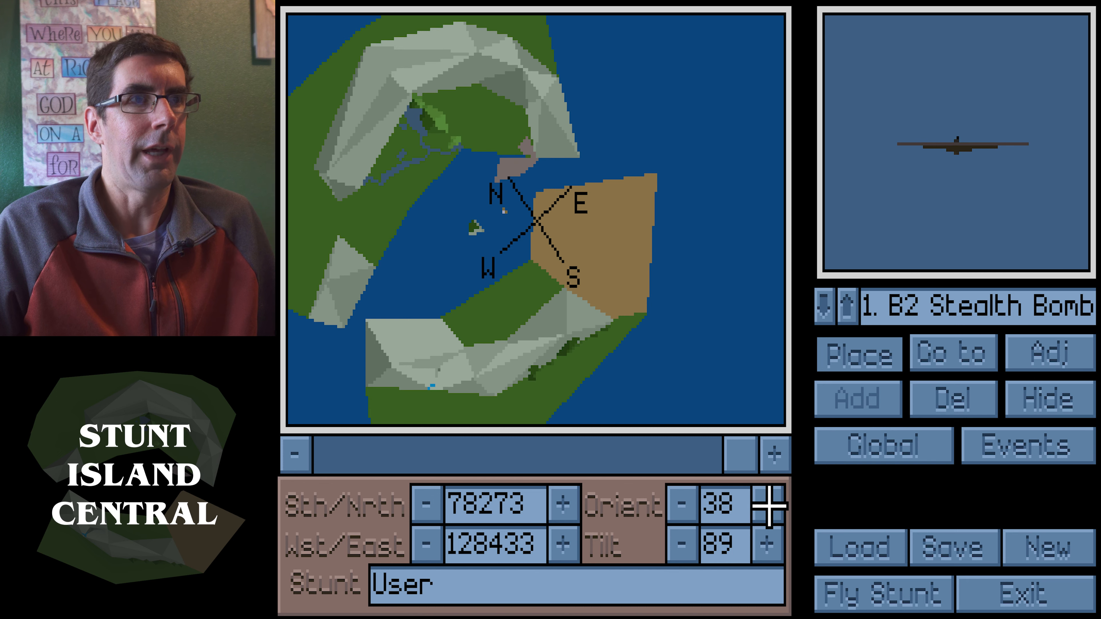
pyautogui.click(769, 504)
pyautogui.click(685, 503)
pyautogui.click(686, 502)
pyautogui.click(686, 501)
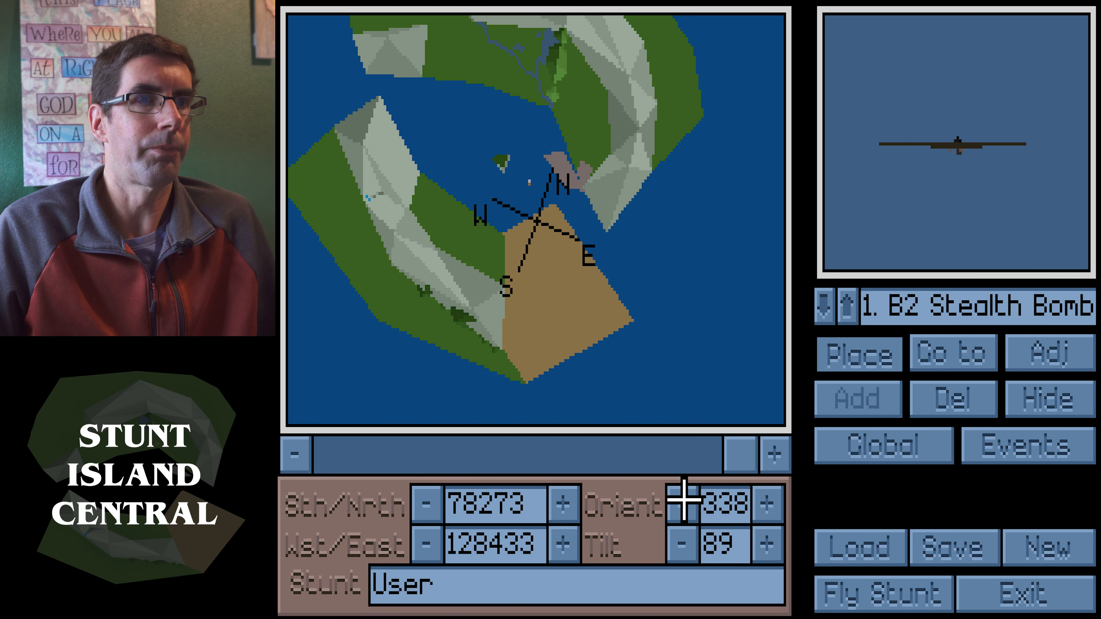
# Start a new stunt and navigate the map to the park beside the river
pyautogui.click(1053, 548)
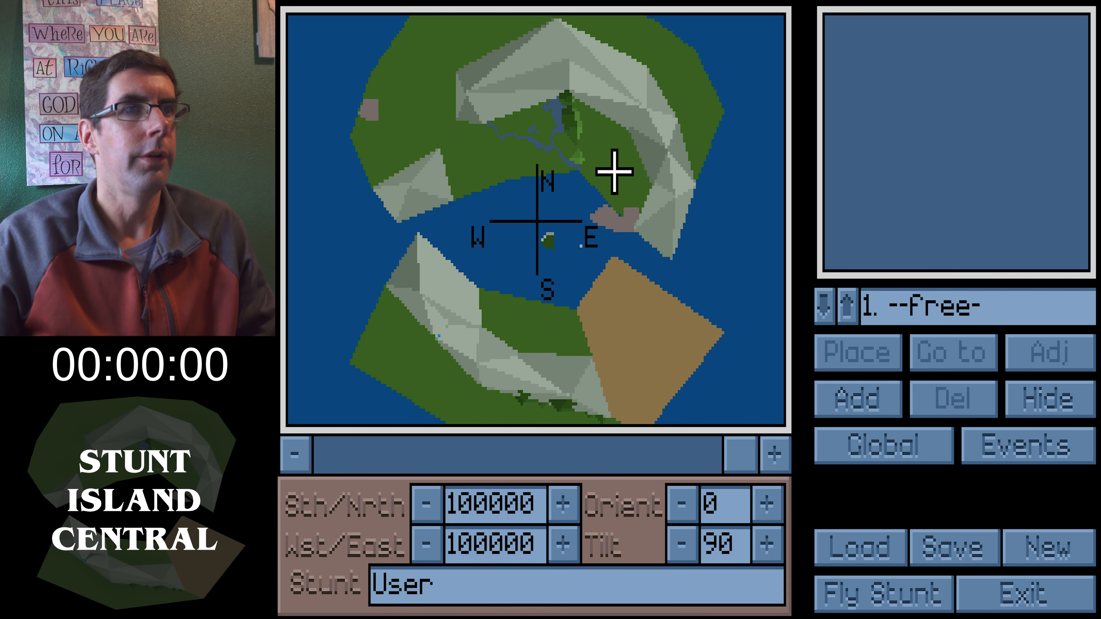
pyautogui.moveTo(614, 172); pyautogui.dragTo(677, 175)
pyautogui.moveTo(740, 448); pyautogui.dragTo(557, 447)
pyautogui.moveTo(534, 347); pyautogui.dragTo(618, 230)
pyautogui.moveTo(619, 230); pyautogui.dragTo(629, 93, button='right')
pyautogui.moveTo(629, 93); pyautogui.dragTo(671, 23)
pyautogui.moveTo(671, 22); pyautogui.dragTo(619, 51, button='right')
pyautogui.moveTo(619, 135); pyautogui.dragTo(467, 176, button='right')
pyautogui.moveTo(467, 175); pyautogui.dragTo(468, 117)
pyautogui.moveTo(468, 117); pyautogui.dragTo(429, 261, button='right')
pyautogui.moveTo(442, 175); pyautogui.dragTo(441, 160)
pyautogui.moveTo(455, 246); pyautogui.dragTo(427, 287)
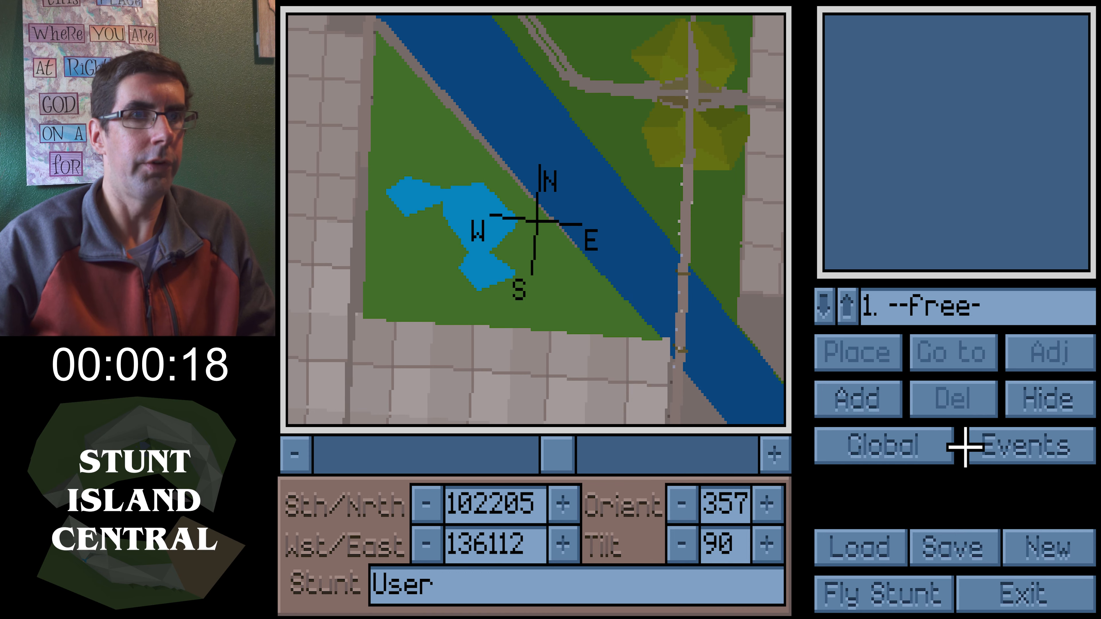
# Add Beach Towel #1 from the Miscellaneous category and place it at the map centre
pyautogui.click(850, 396)
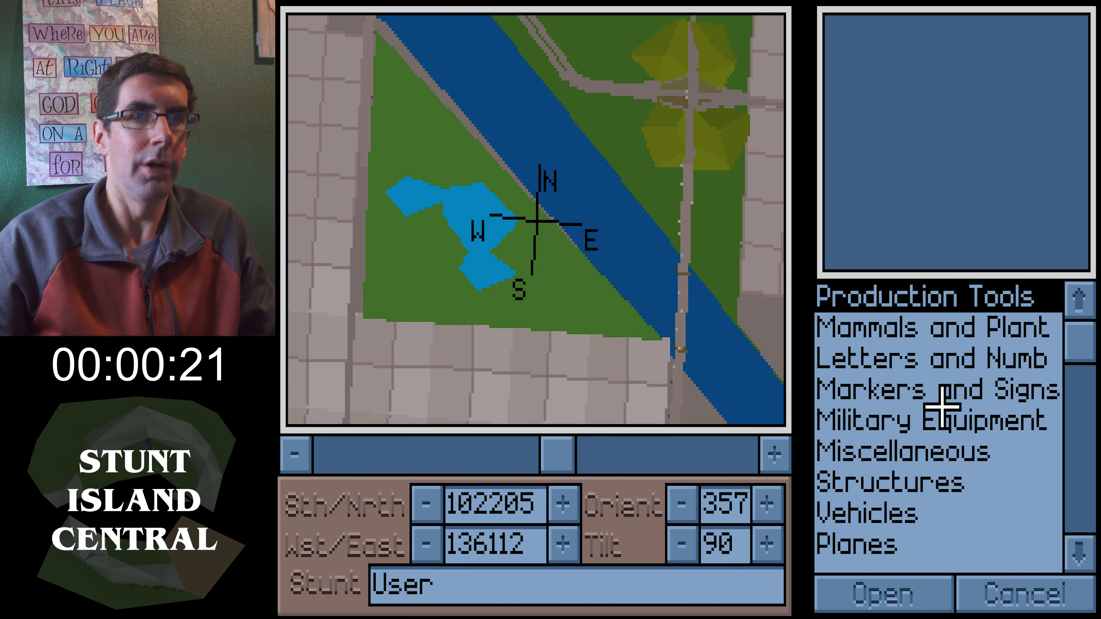
pyautogui.click(906, 419)
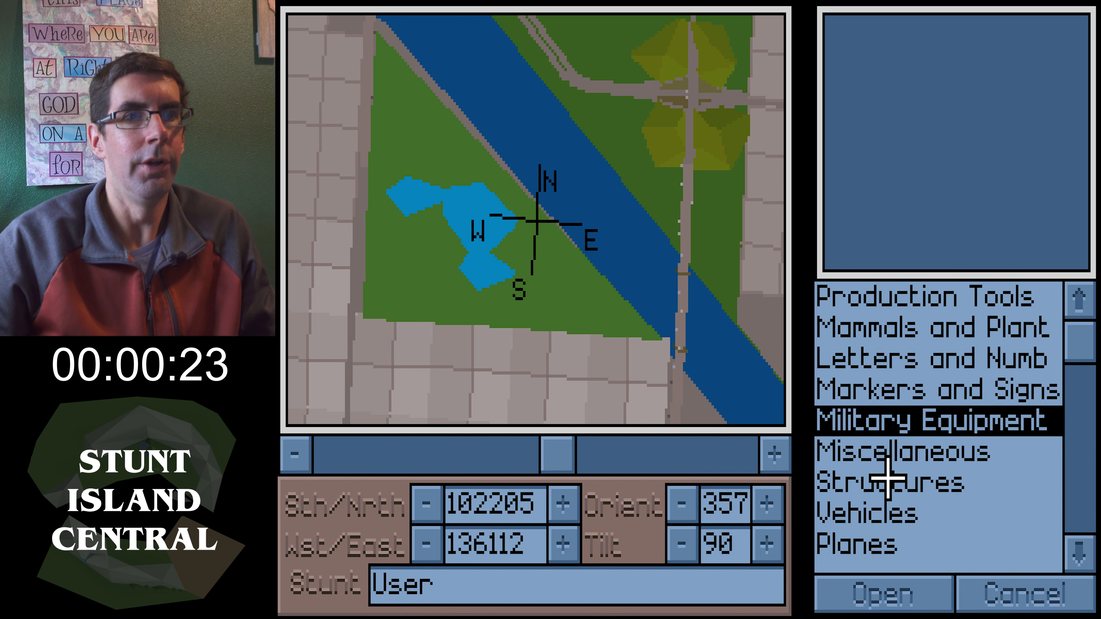
pyautogui.click(895, 455)
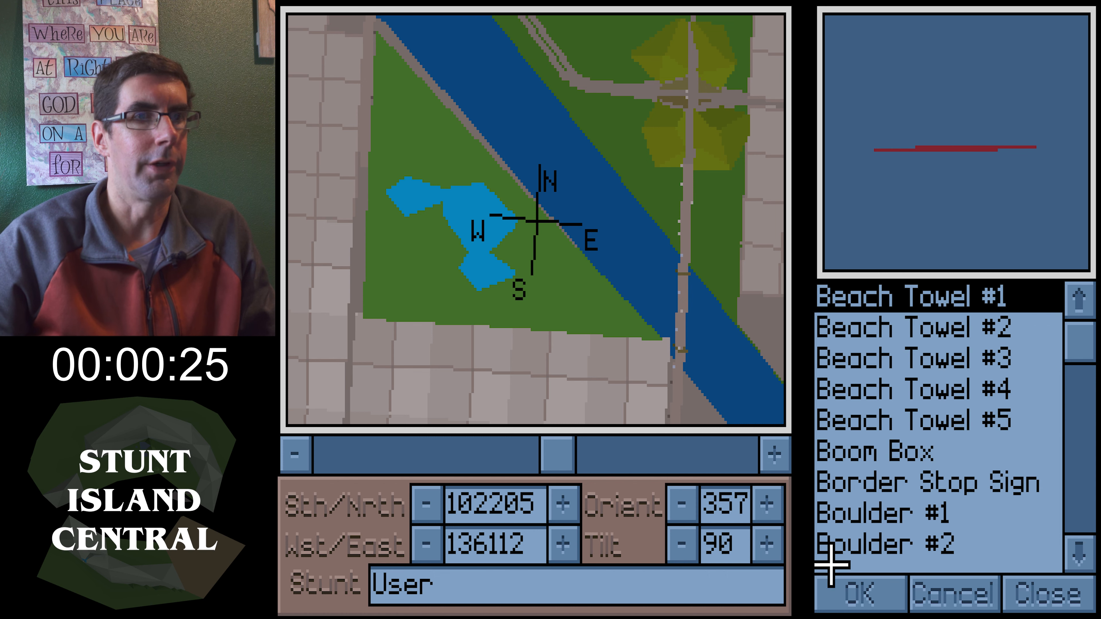
pyautogui.click(880, 592)
pyautogui.moveTo(545, 456); pyautogui.dragTo(372, 455)
pyautogui.click(858, 350)
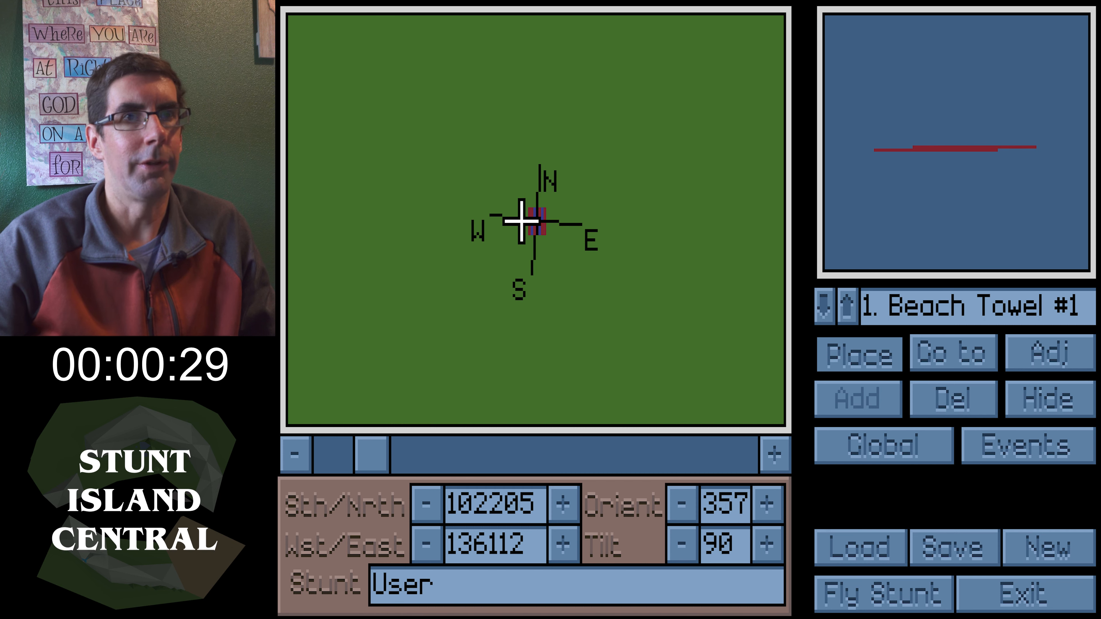
# Open the beach towel's adjustment panel and accept it unchanged
pyautogui.click(1052, 355)
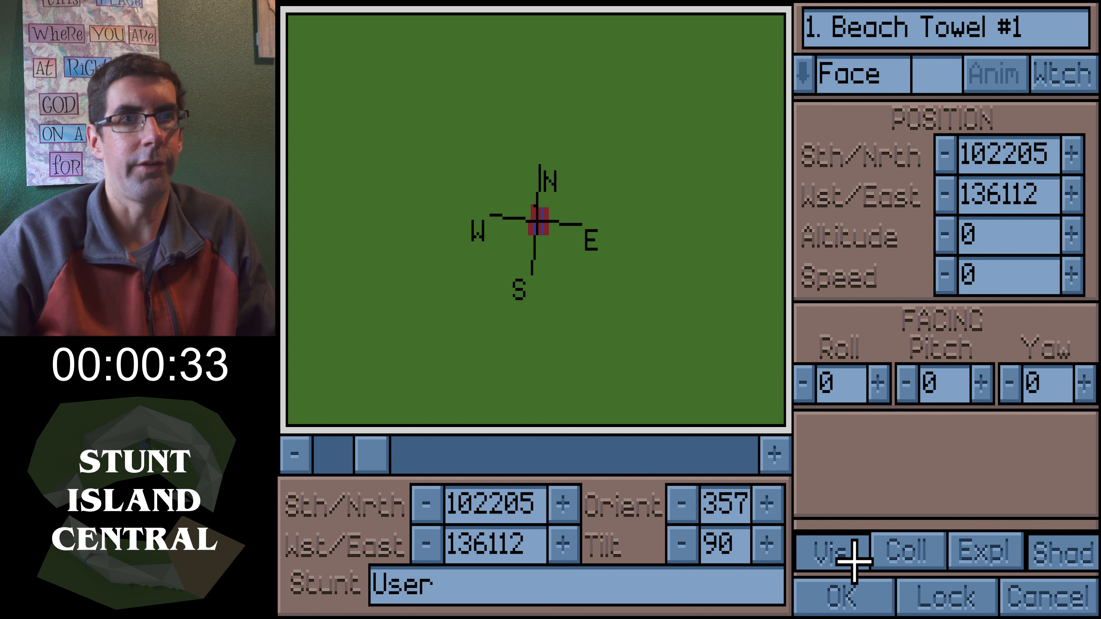
pyautogui.click(845, 594)
pyautogui.moveTo(380, 446); pyautogui.dragTo(547, 447)
# Add a V-35 Bonanza from the Planes category in the next free object slot
pyautogui.click(849, 300)
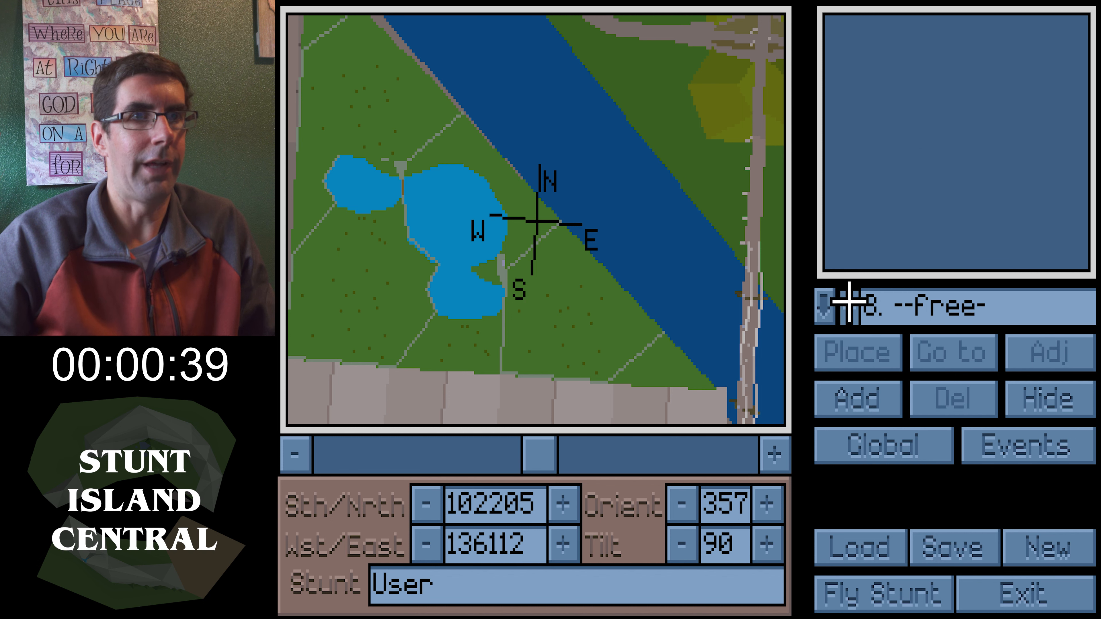
pyautogui.click(844, 395)
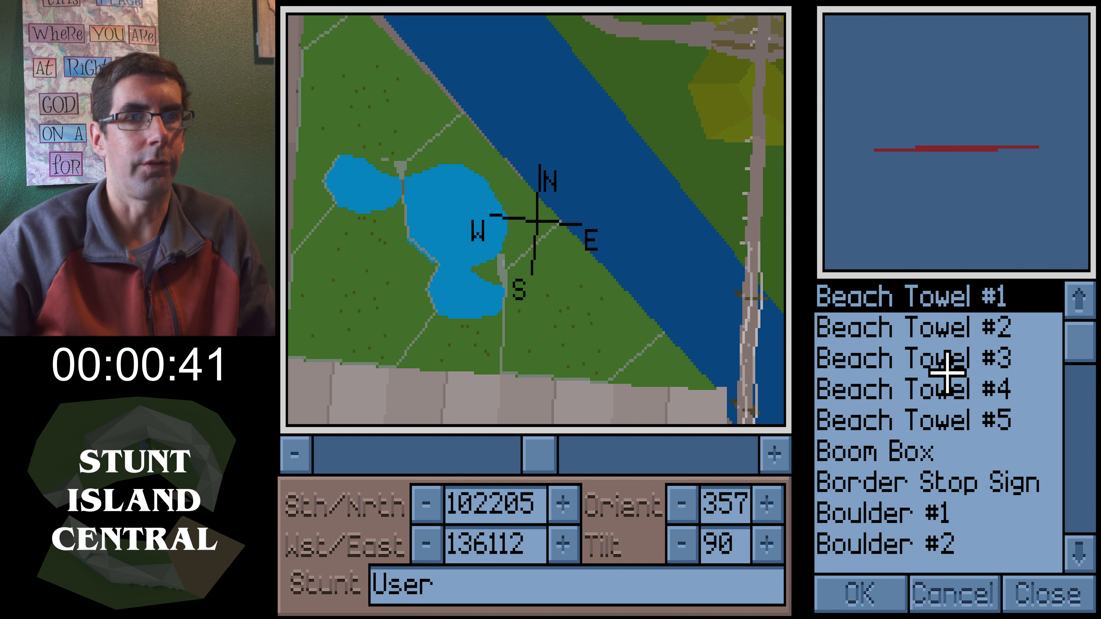
pyautogui.click(1058, 607)
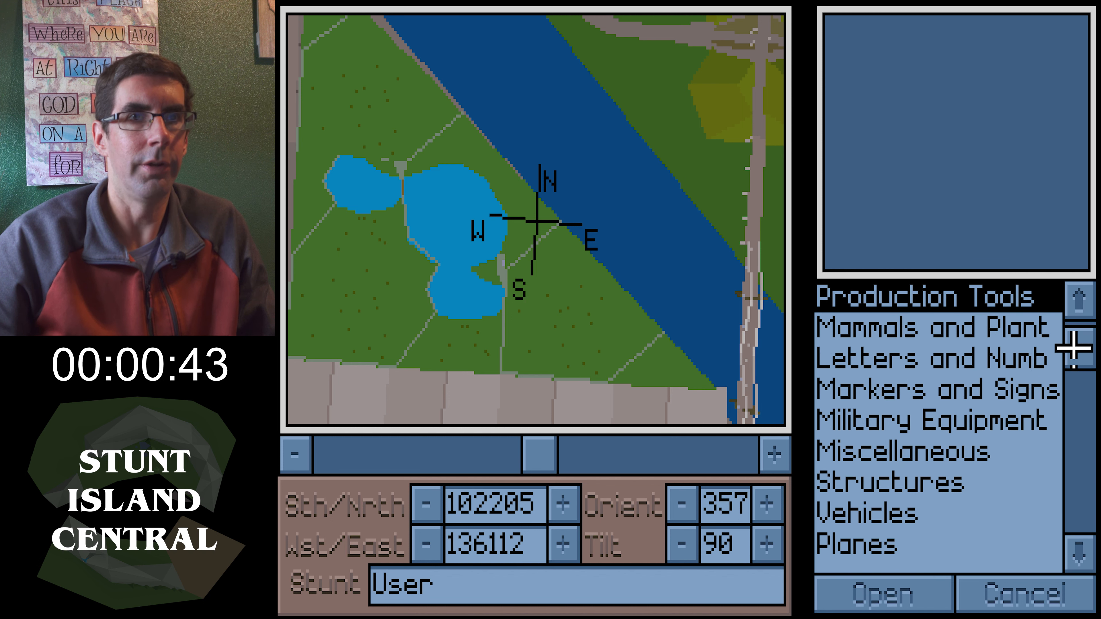
pyautogui.click(912, 540)
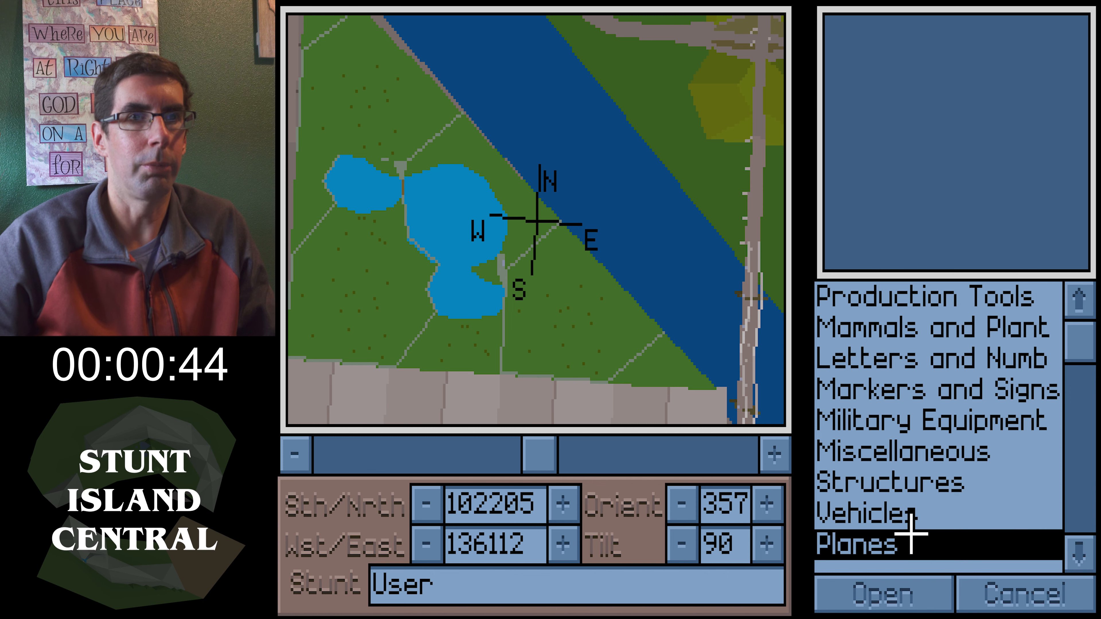
pyautogui.click(909, 589)
pyautogui.moveTo(1081, 349); pyautogui.dragTo(1081, 546)
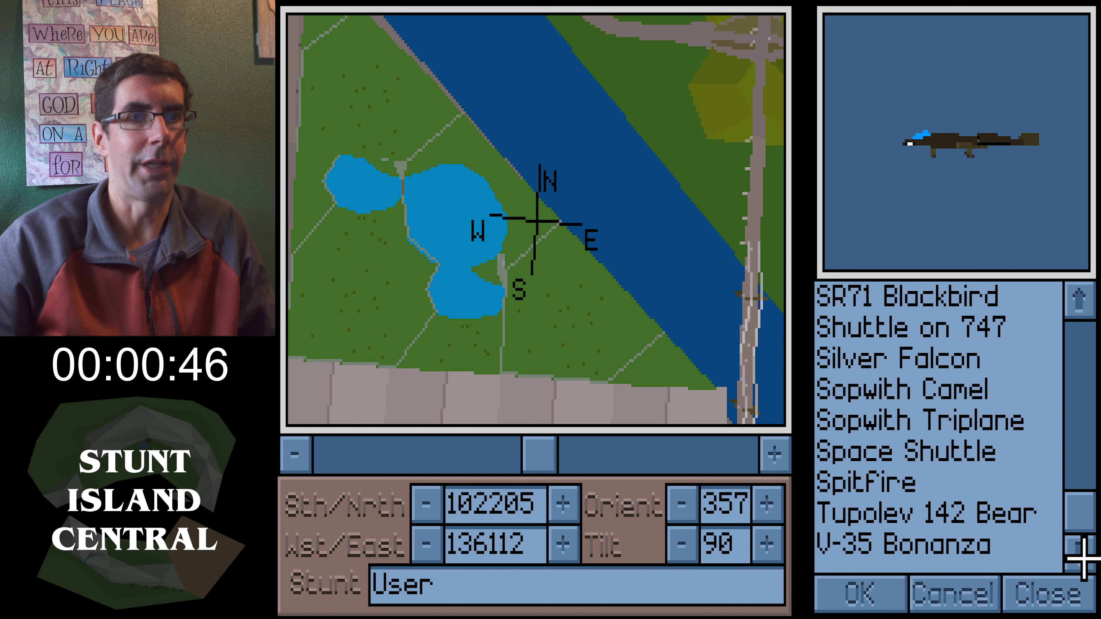
pyautogui.click(916, 546)
pyautogui.click(863, 592)
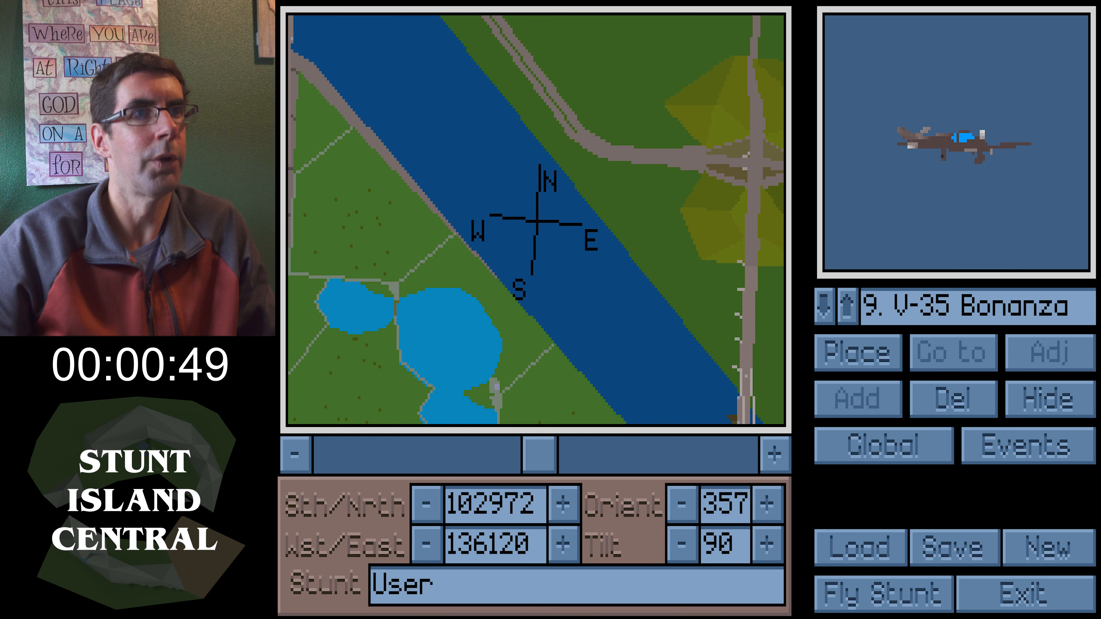
# Place the V-35 Bonanza over the river at the view centre
pyautogui.moveTo(536, 220); pyautogui.dragTo(530, 219)
pyautogui.moveTo(621, 218); pyautogui.dragTo(624, 219, button='right')
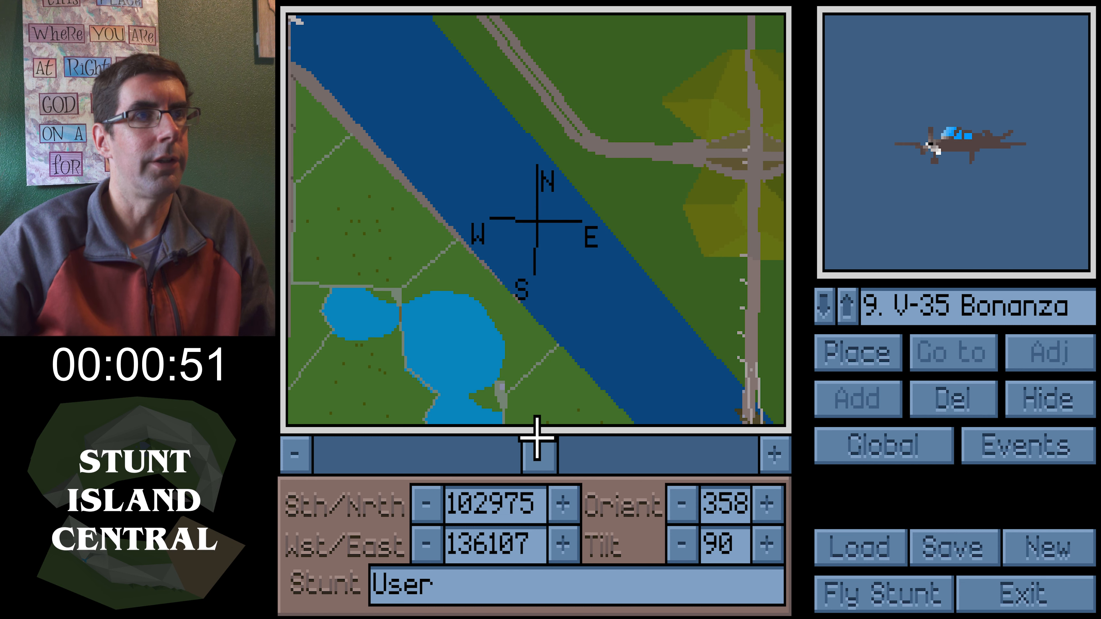
pyautogui.moveTo(537, 431); pyautogui.dragTo(450, 443)
pyautogui.click(855, 351)
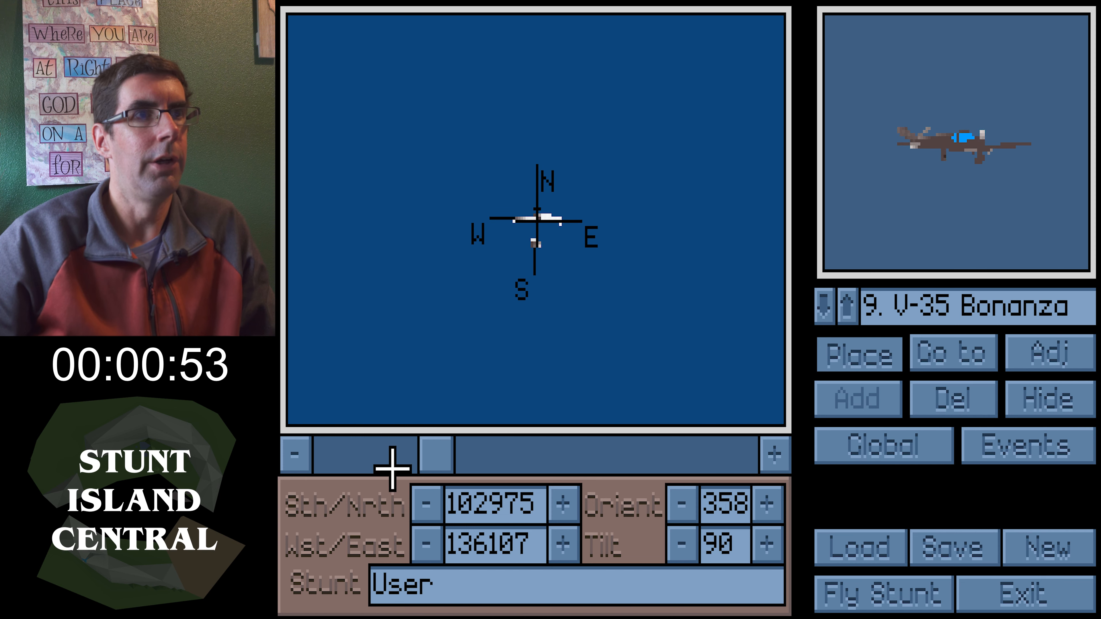
pyautogui.moveTo(427, 466); pyautogui.dragTo(385, 466)
pyautogui.moveTo(571, 174); pyautogui.dragTo(786, 55, button='right')
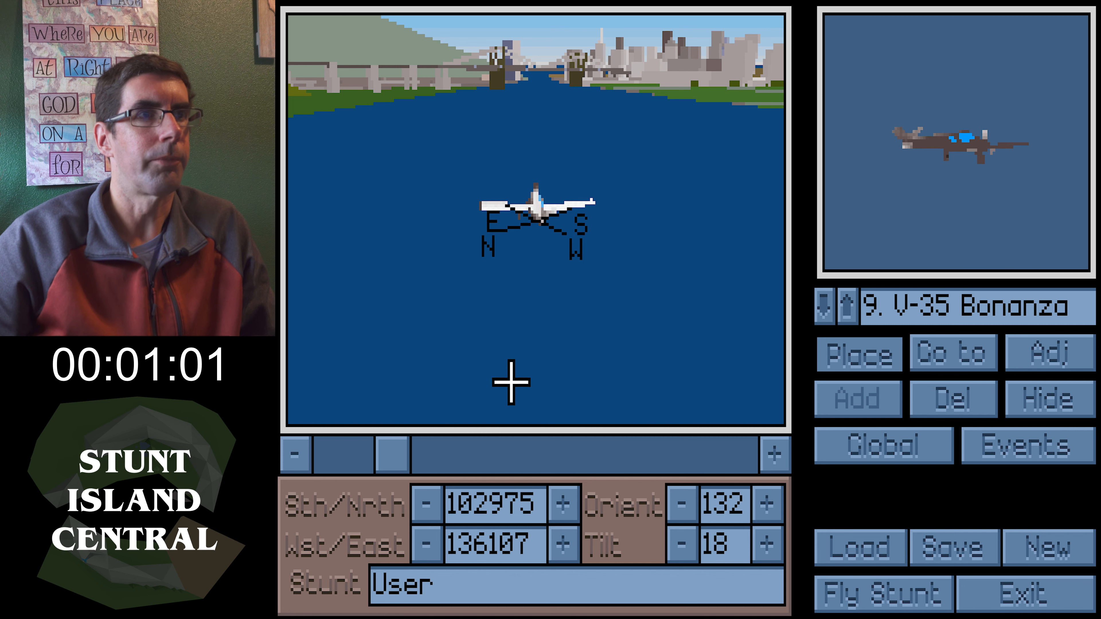
pyautogui.moveTo(381, 437); pyautogui.dragTo(324, 444)
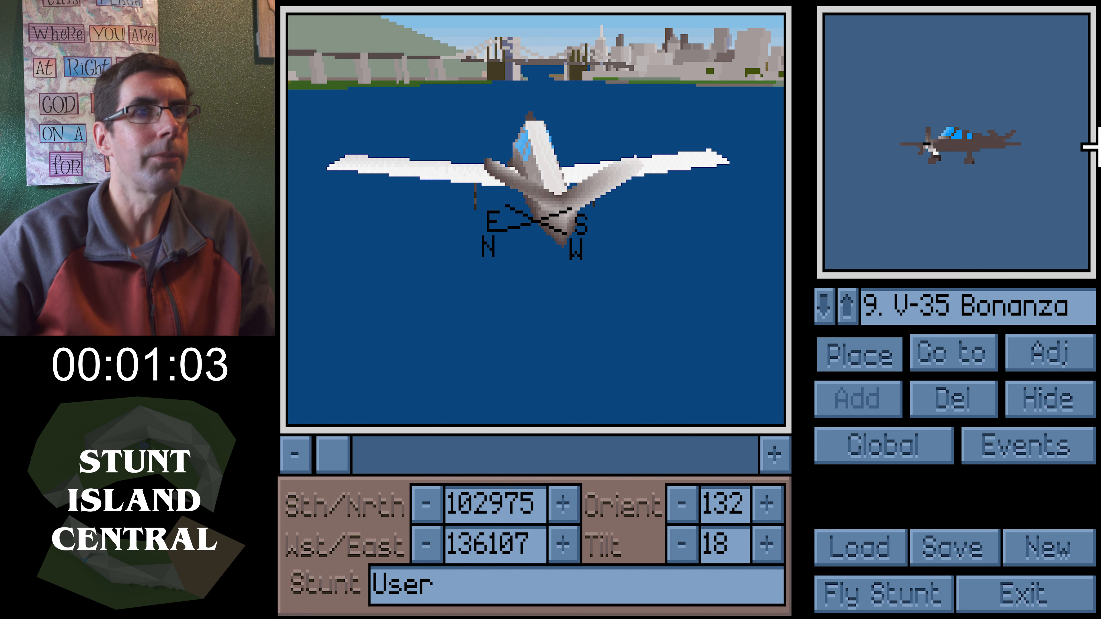
# Adjust the plane: turn on its shadow, raise altitude to 36, set its mode to Face, toggle explosion, and accept
pyautogui.click(1026, 366)
pyautogui.moveTo(361, 453); pyautogui.dragTo(384, 453)
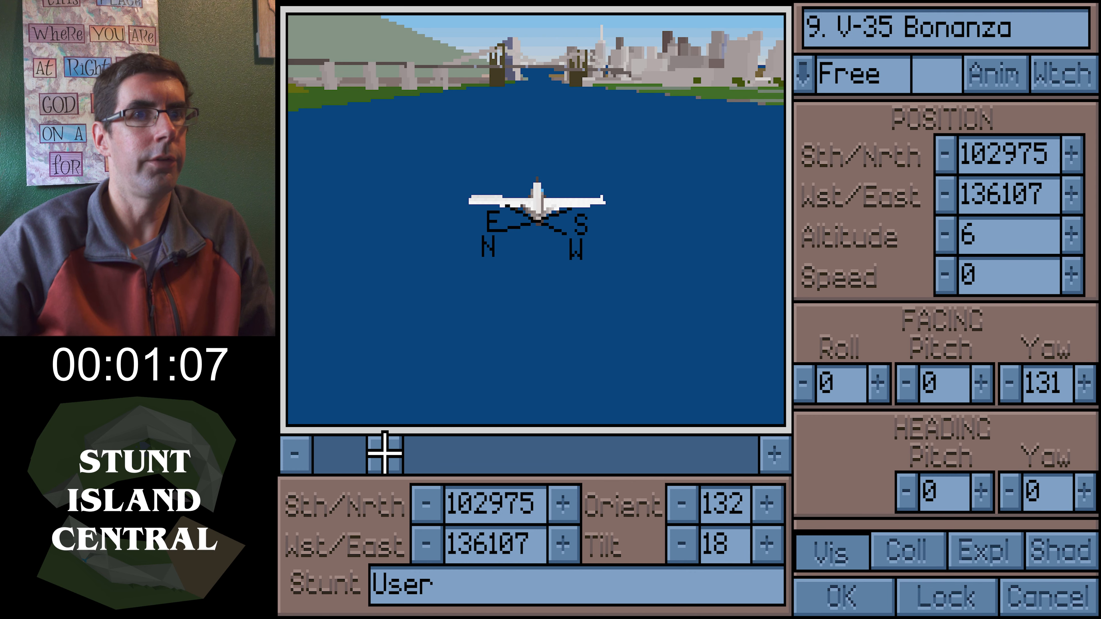
pyautogui.click(1063, 548)
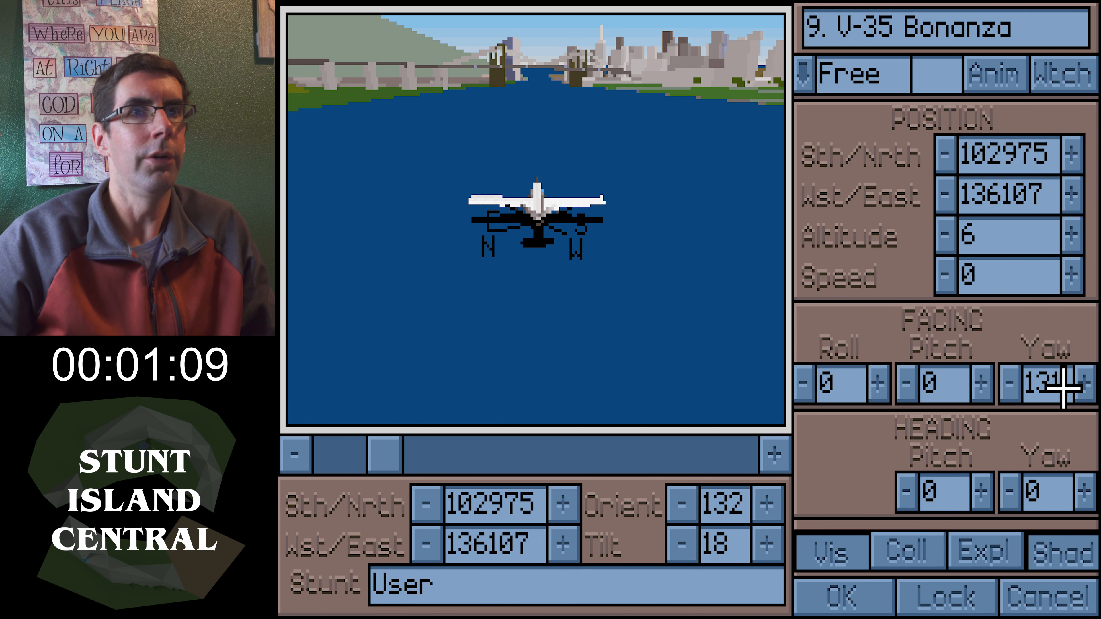
pyautogui.click(1069, 231)
pyautogui.moveTo(627, 238)
pyautogui.mouseDown(button='right')
pyautogui.moveTo(627, 273)
pyautogui.moveTo(626, 252)
pyautogui.mouseUp(button='right')
pyautogui.moveTo(627, 253); pyautogui.dragTo(630, 262)
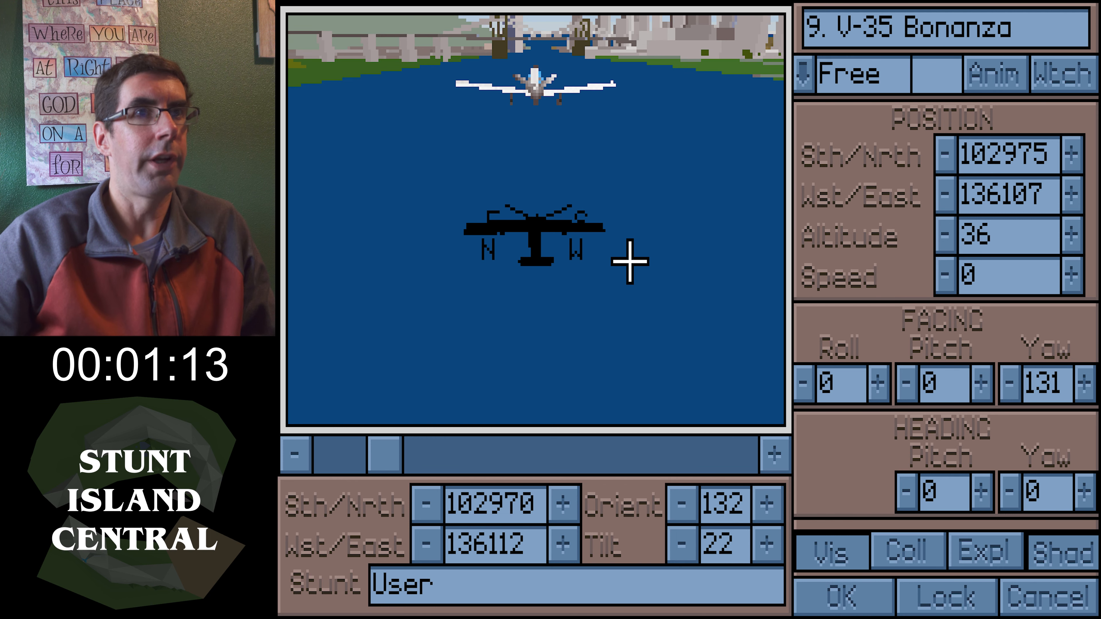
pyautogui.click(799, 75)
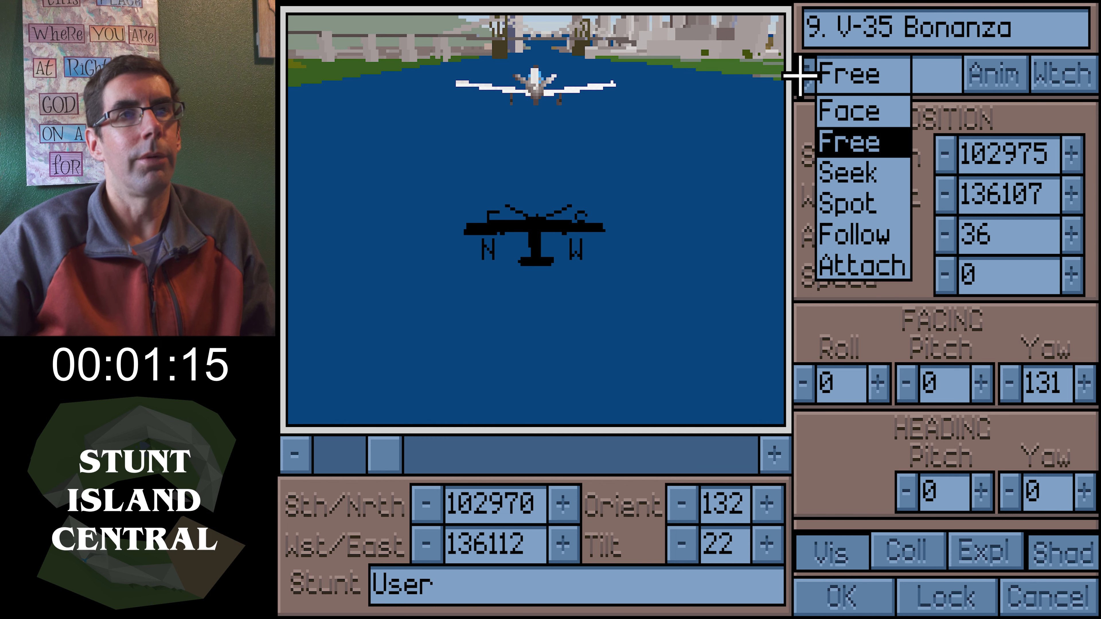
pyautogui.click(869, 109)
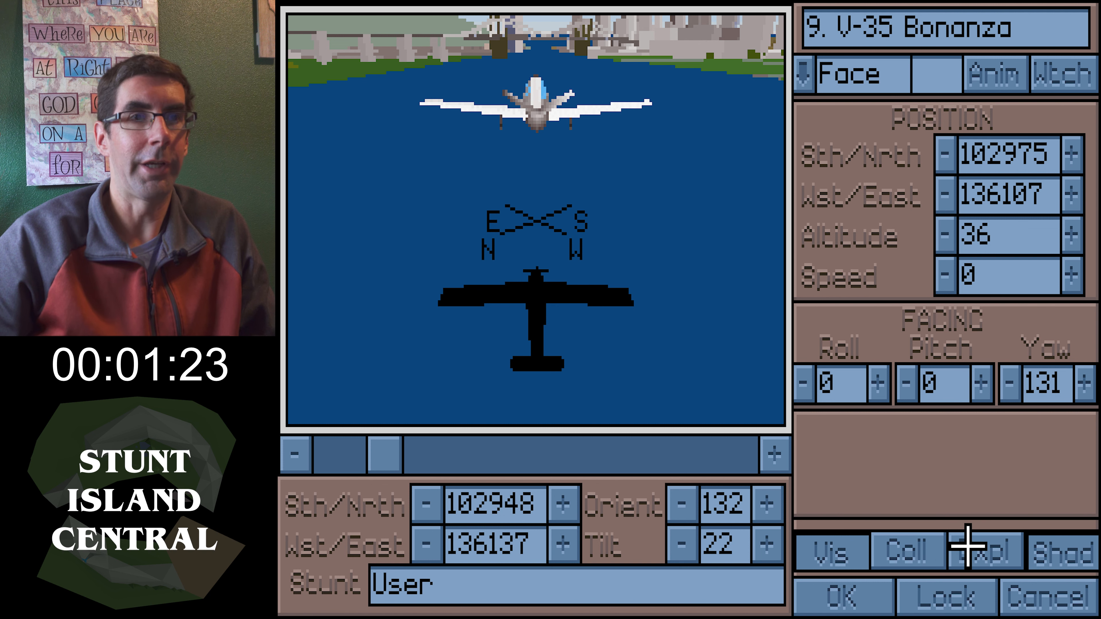
pyautogui.click(926, 547)
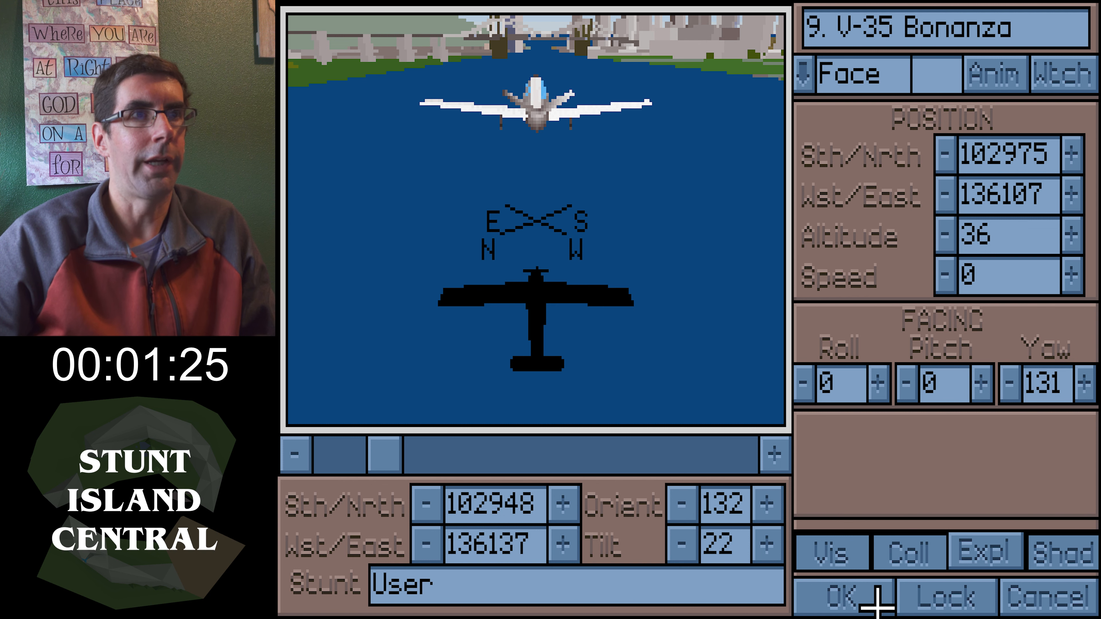
pyautogui.click(861, 603)
# Reopen the plane's adjustments and set its speed to 120
pyautogui.moveTo(400, 460); pyautogui.dragTo(425, 457)
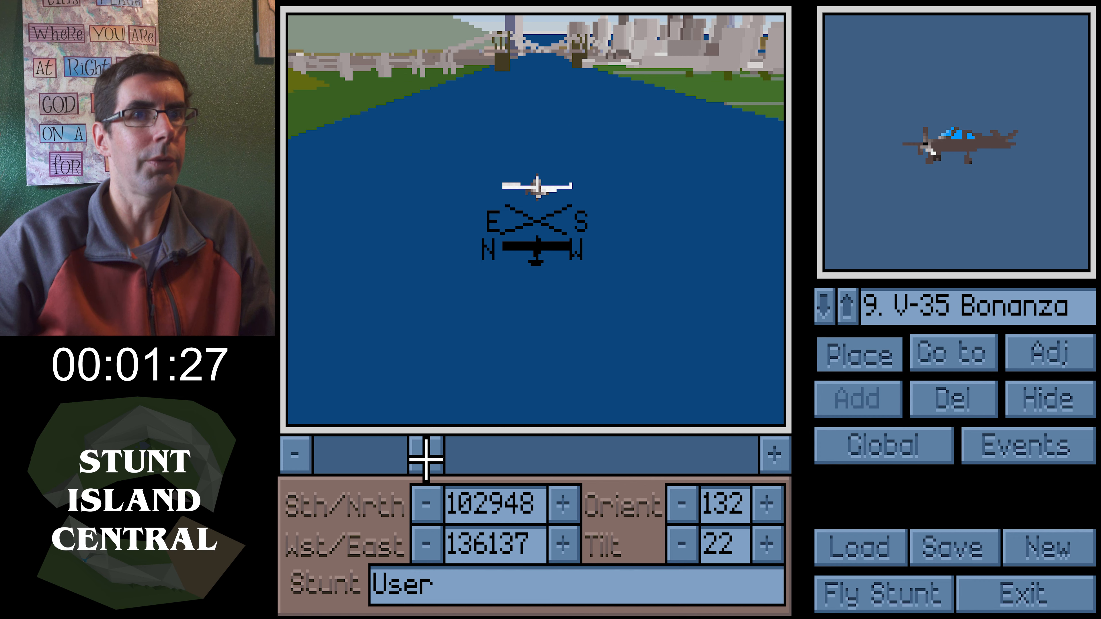
pyautogui.click(1080, 353)
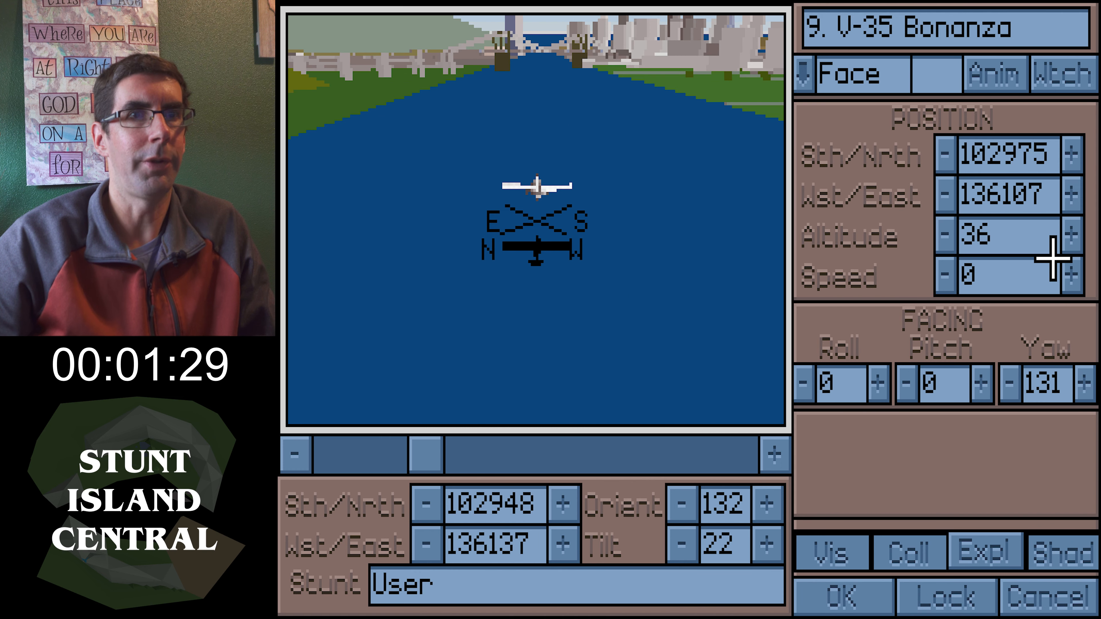
pyautogui.click(1079, 276)
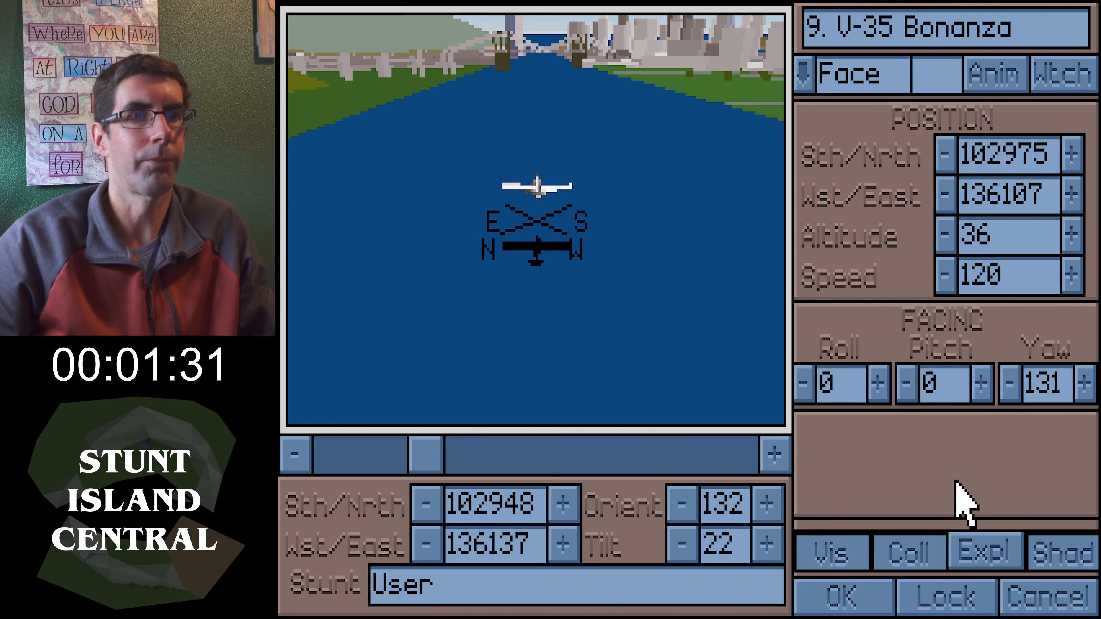
pyautogui.click(848, 586)
# Add a 00250X00125 object in the next free object slot
pyautogui.moveTo(398, 445); pyautogui.dragTo(506, 451)
pyautogui.moveTo(539, 209); pyautogui.dragTo(542, 99)
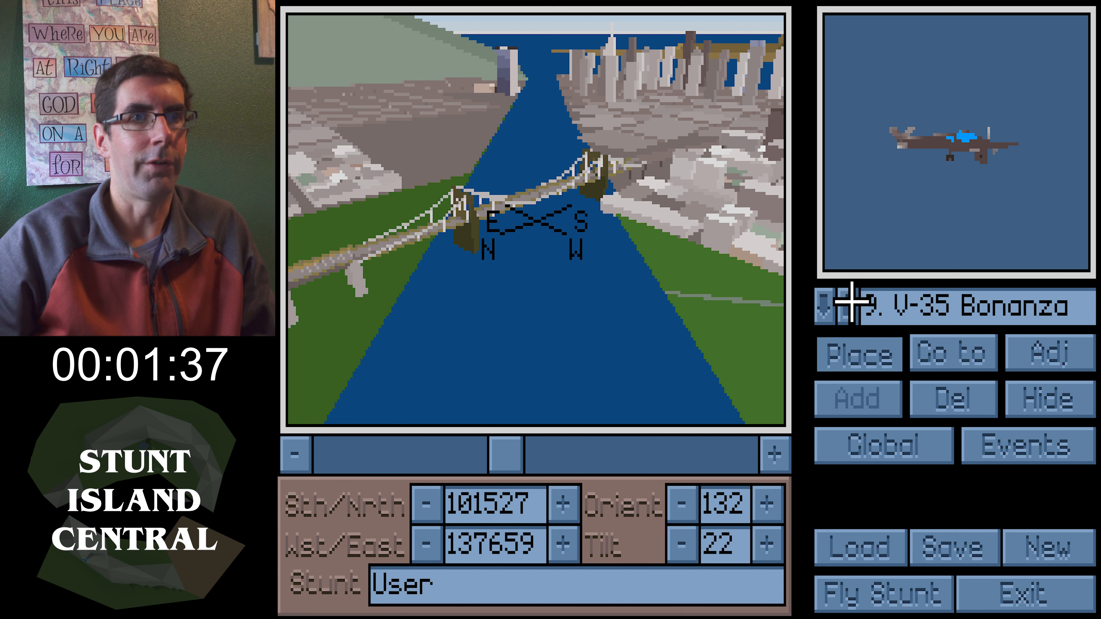
pyautogui.click(831, 307)
pyautogui.click(829, 403)
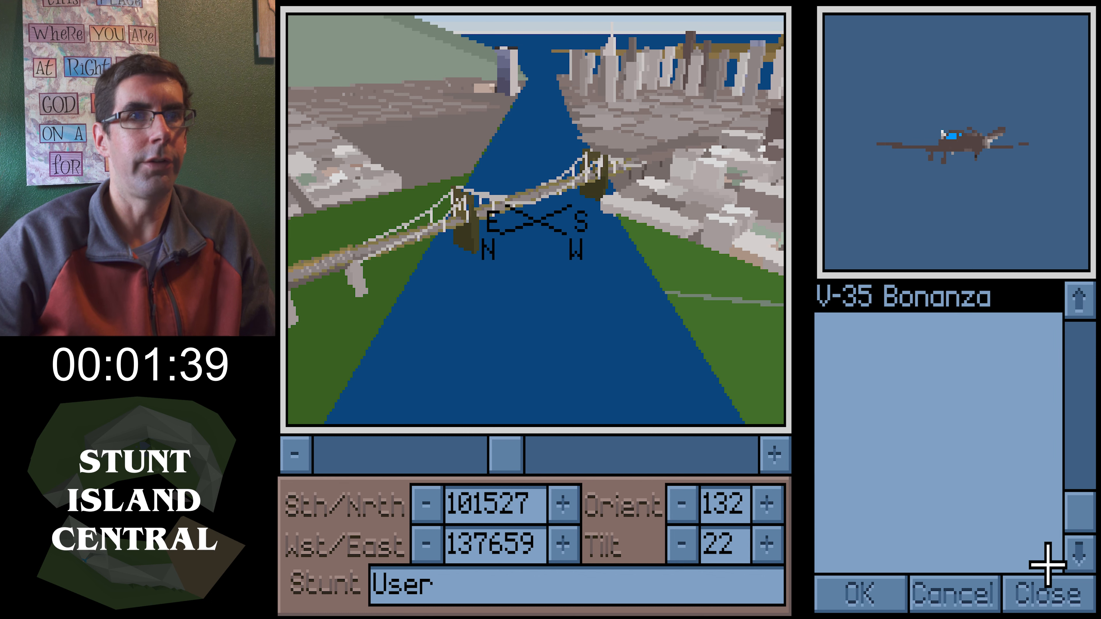
pyautogui.click(1047, 592)
pyautogui.click(890, 600)
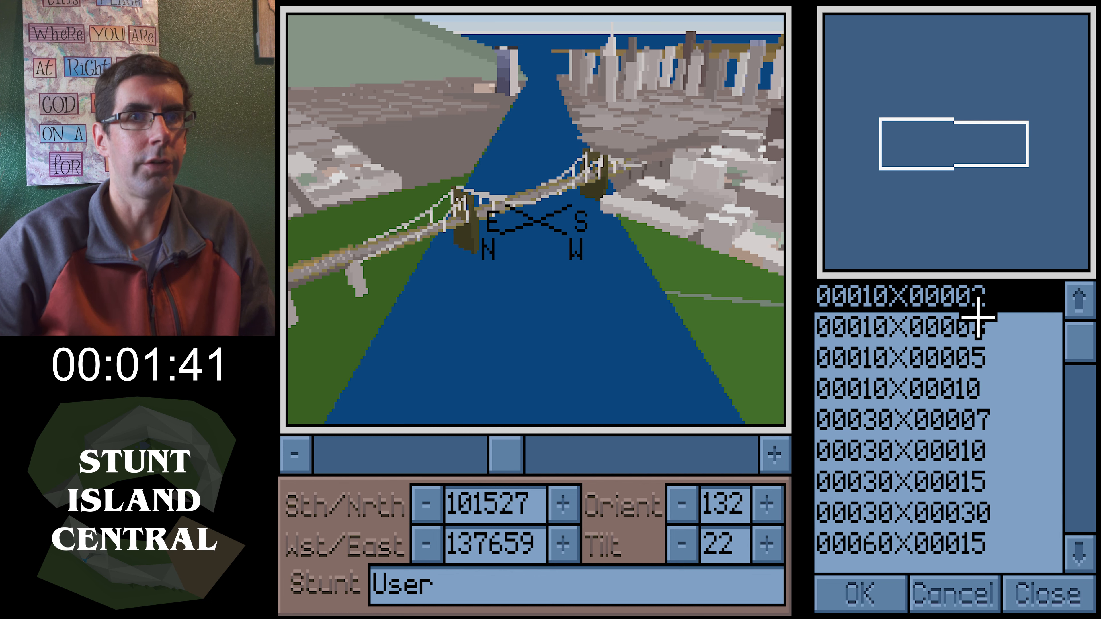
pyautogui.moveTo(1082, 346)
pyautogui.mouseDown()
pyautogui.moveTo(1084, 375)
pyautogui.moveTo(1084, 344)
pyautogui.mouseUp()
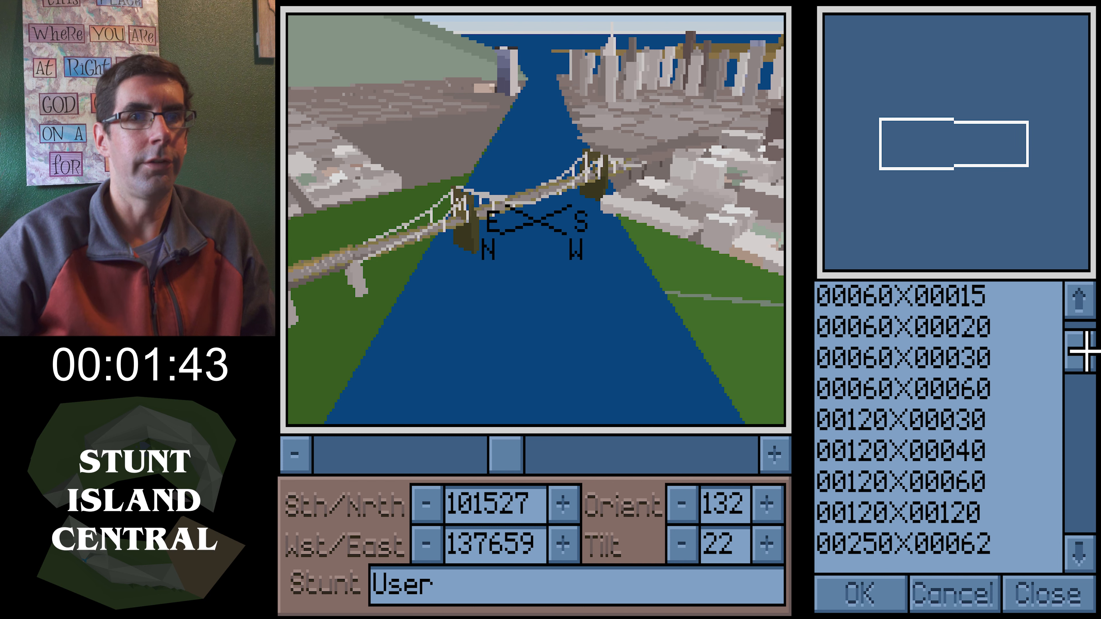
pyautogui.click(1082, 548)
pyautogui.click(1081, 547)
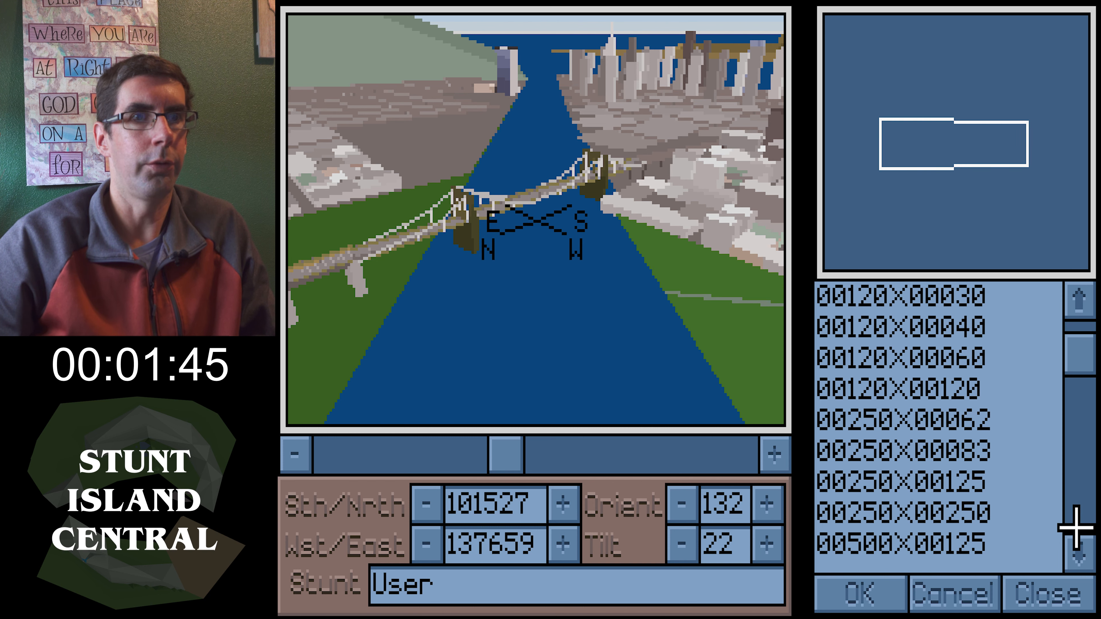
pyautogui.click(964, 475)
pyautogui.click(867, 597)
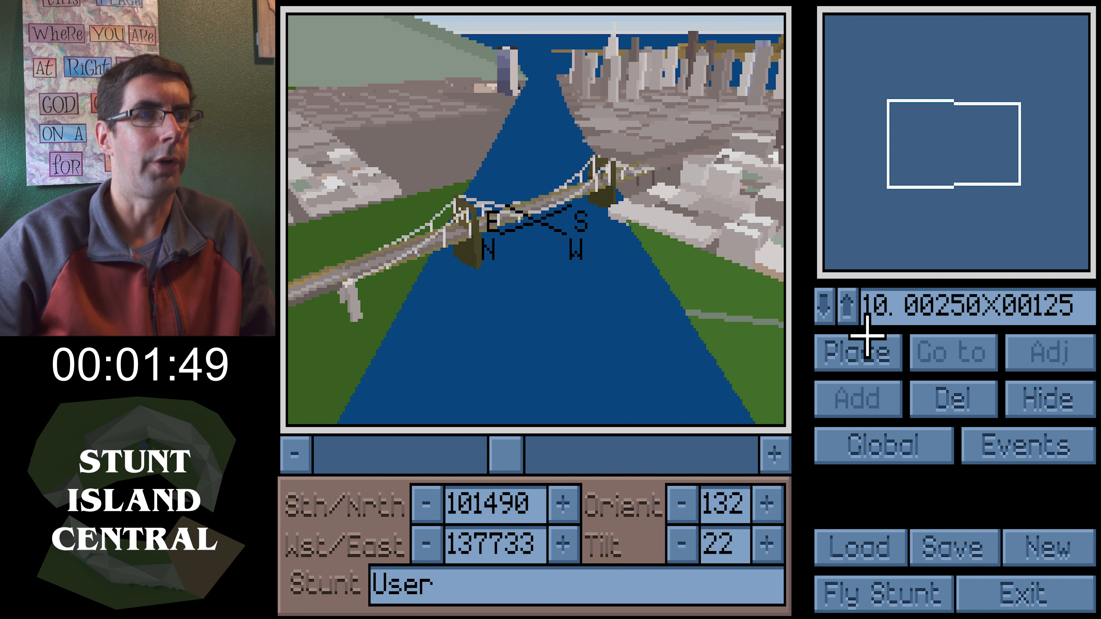
# Place the 00250X00125 object at the view centre and set its yaw to 120
pyautogui.click(858, 352)
pyautogui.moveTo(504, 451); pyautogui.dragTo(465, 452)
pyautogui.click(1030, 348)
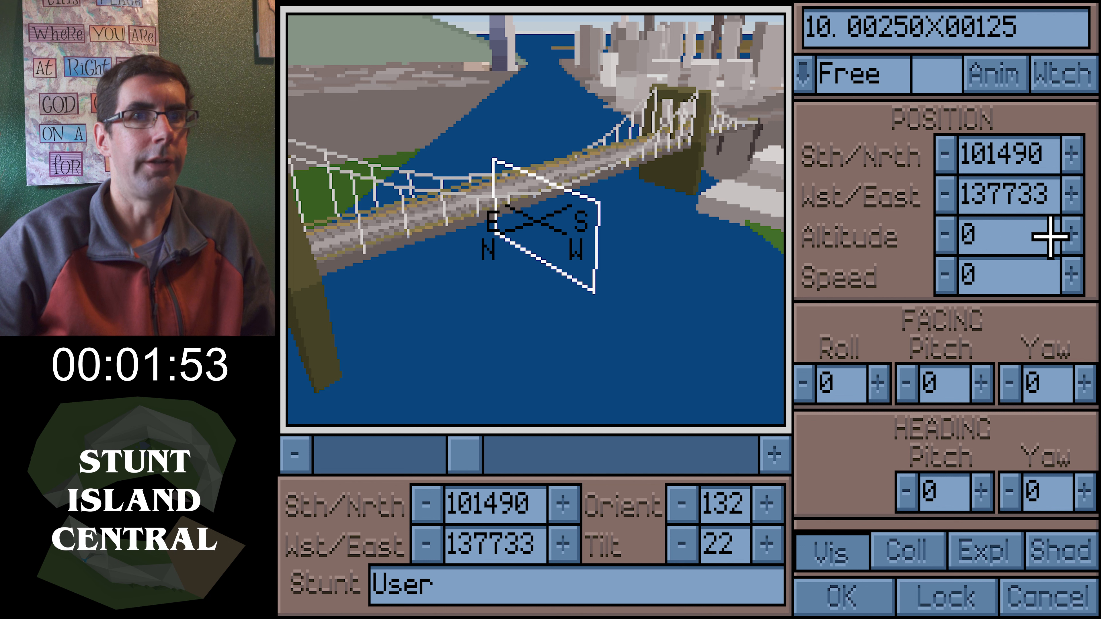
pyautogui.click(1079, 377)
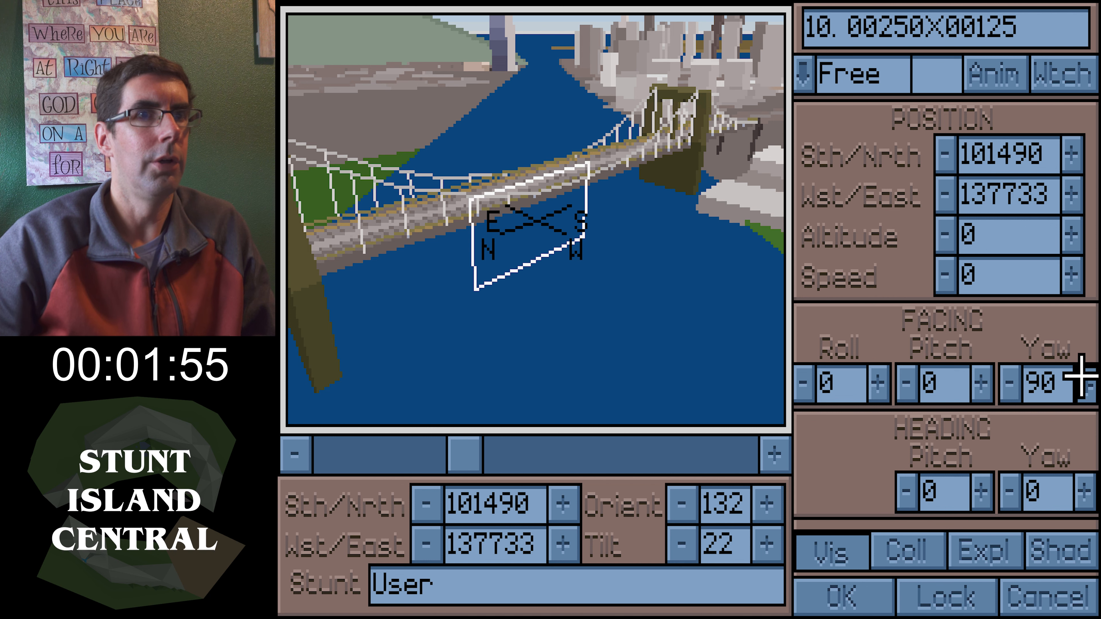
pyautogui.moveTo(679, 200); pyautogui.dragTo(765, 196)
pyautogui.click(1079, 383)
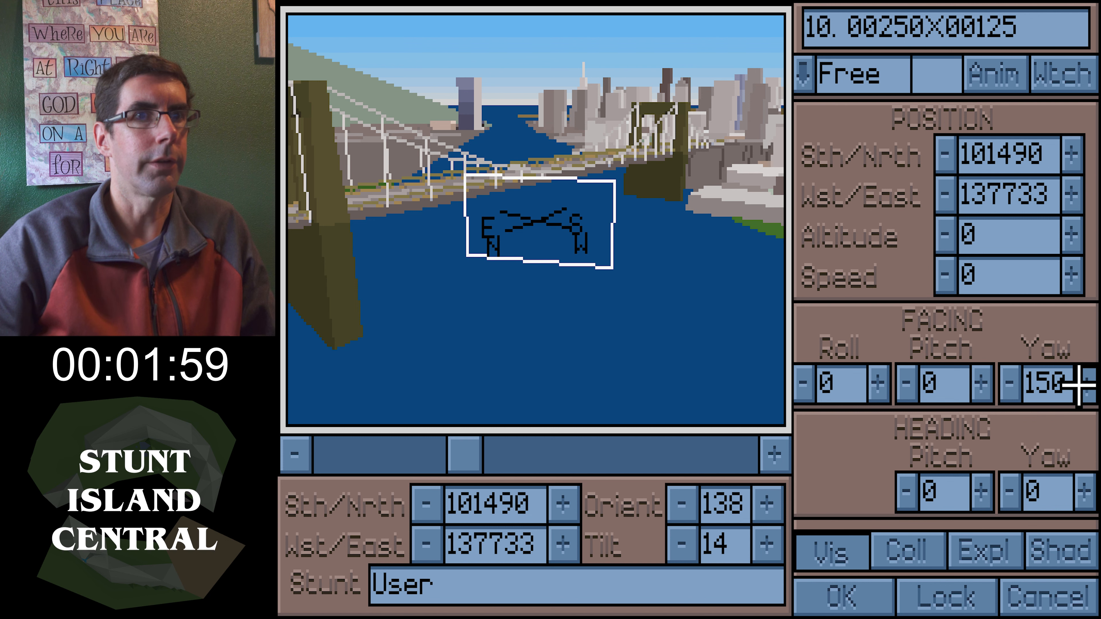
pyautogui.click(1008, 381)
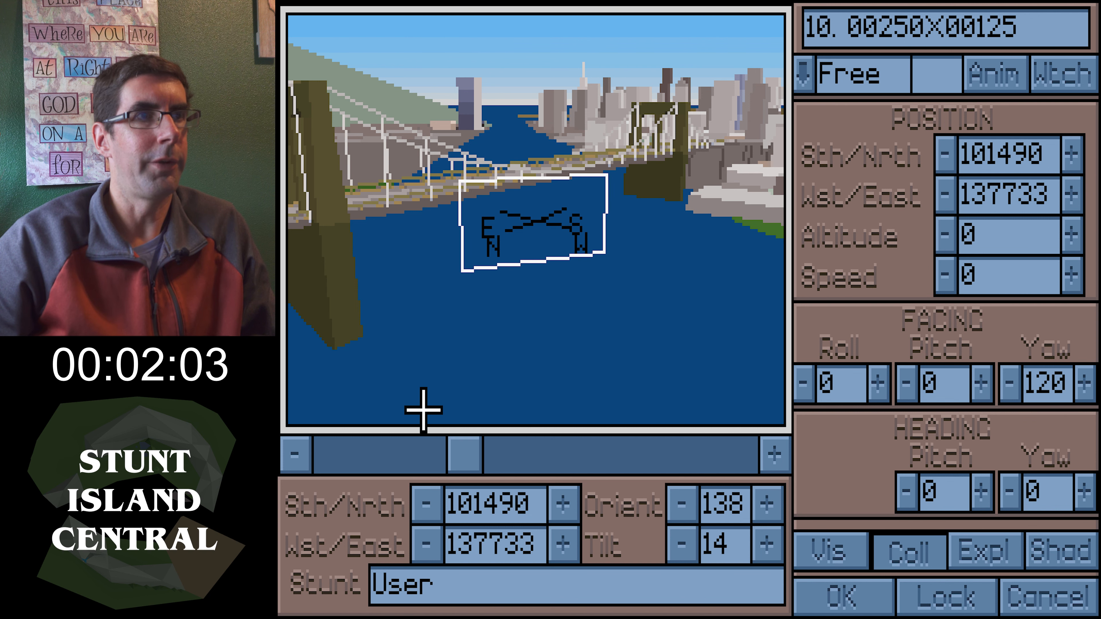
pyautogui.moveTo(463, 449); pyautogui.dragTo(539, 451)
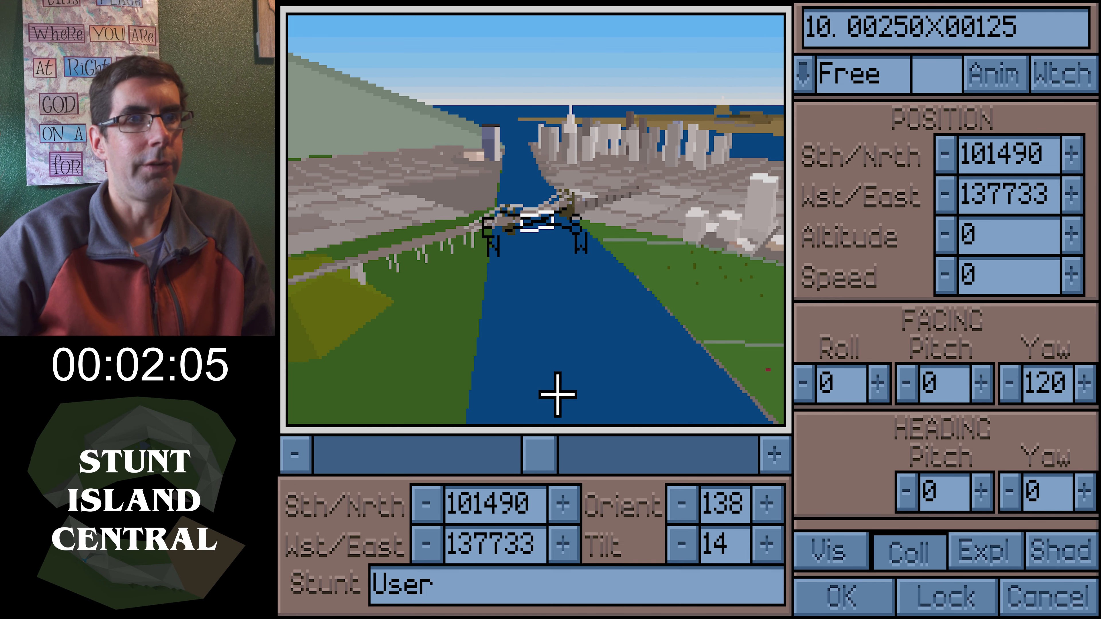
pyautogui.click(831, 599)
pyautogui.moveTo(533, 209); pyautogui.dragTo(532, 236)
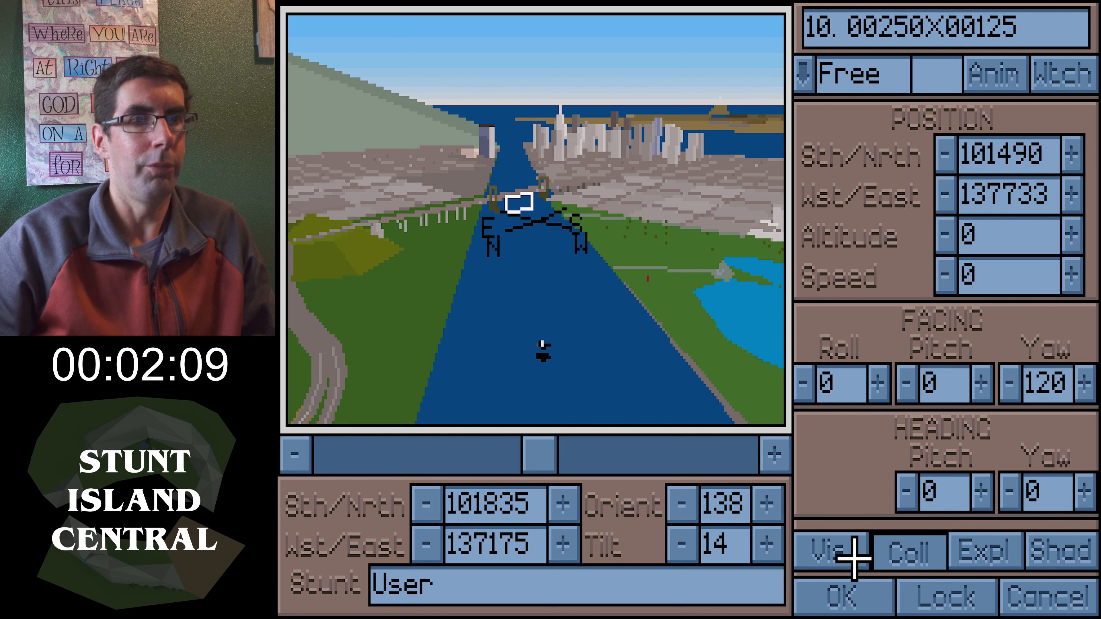
pyautogui.click(866, 603)
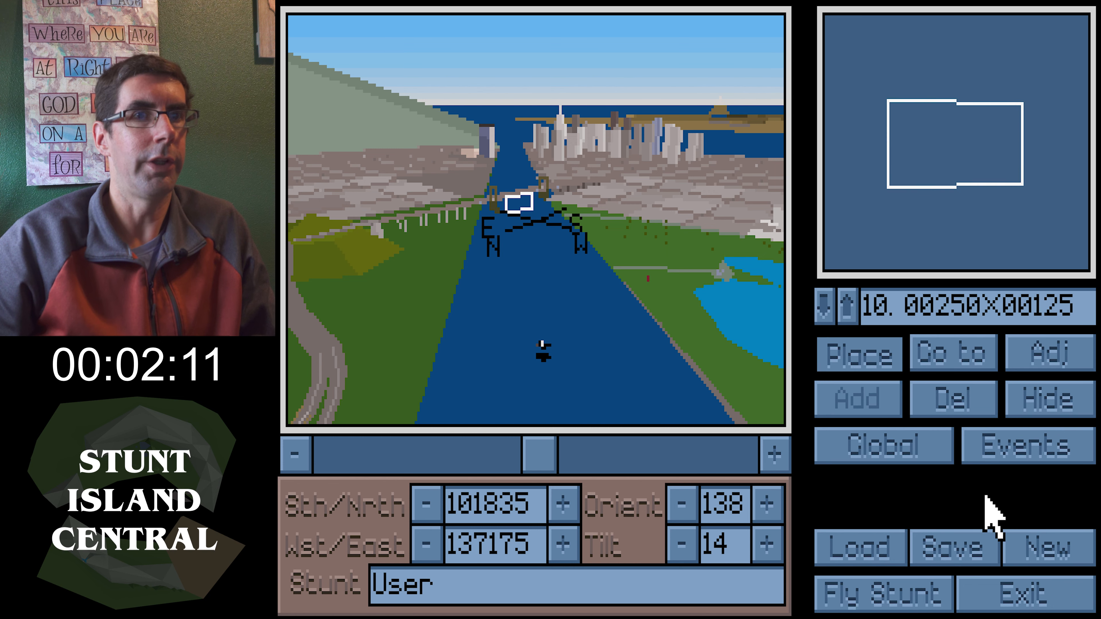
# Set event 1's condition to a collision of the V-35 Bonanza (9) with the 00250X00125 object (10)
pyautogui.click(1004, 442)
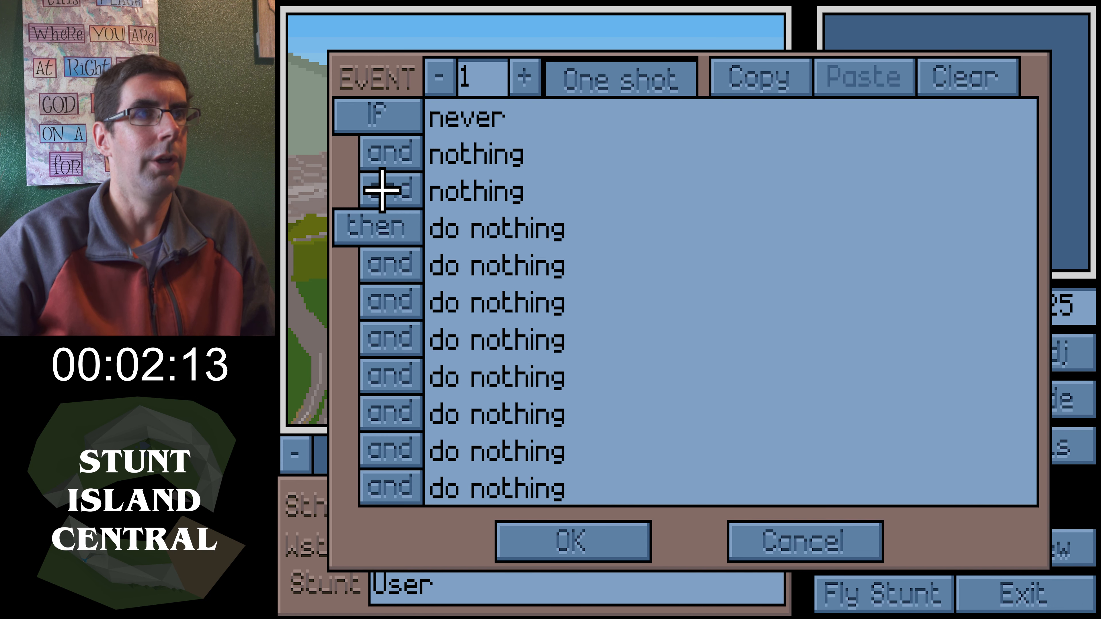
pyautogui.click(375, 100)
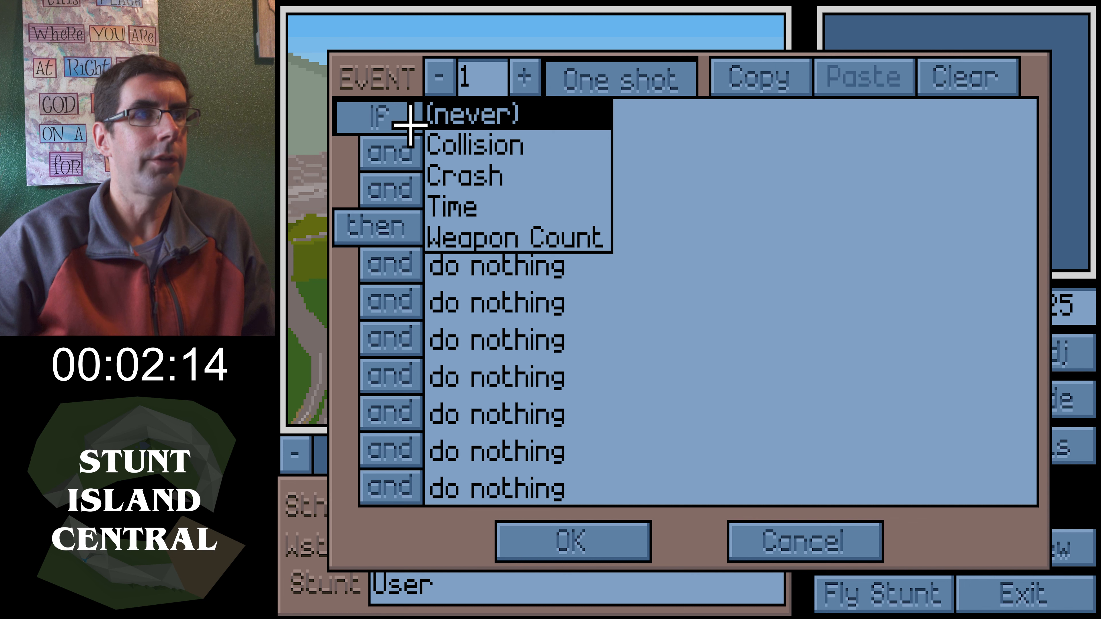
pyautogui.click(465, 159)
pyautogui.click(583, 459)
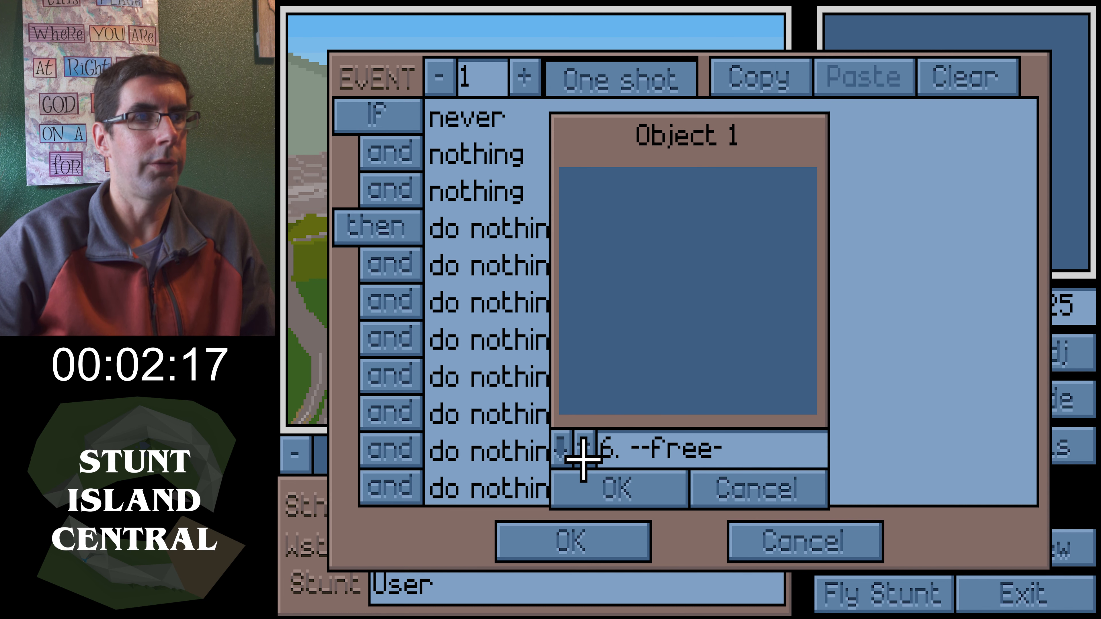
pyautogui.click(583, 460)
pyautogui.click(600, 473)
pyautogui.click(580, 455)
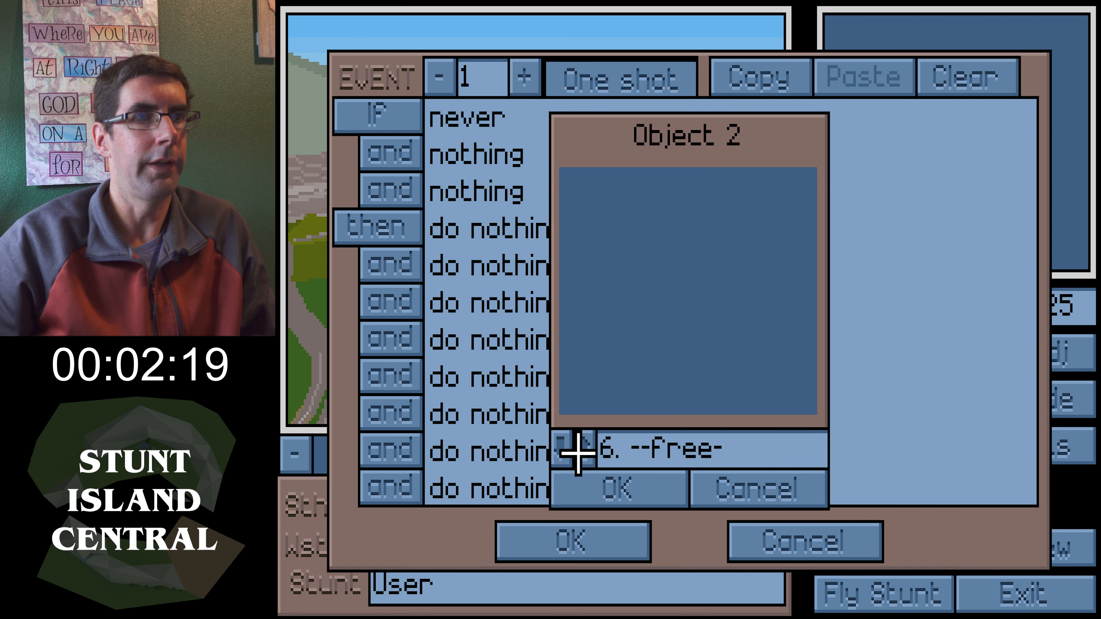
pyautogui.click(580, 456)
pyautogui.click(613, 484)
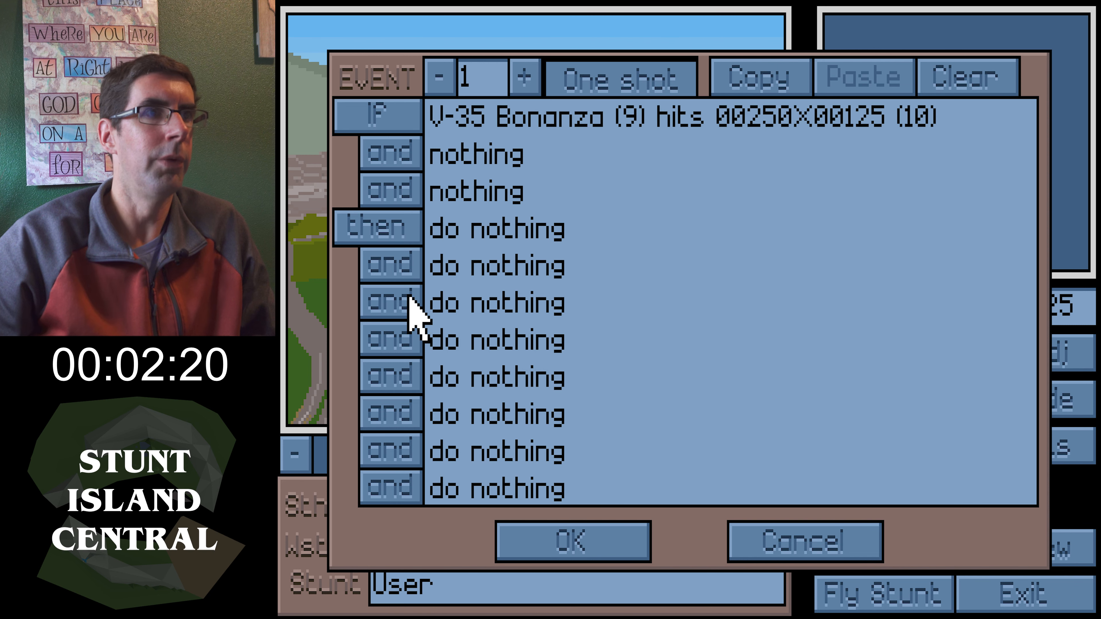
pyautogui.click(368, 230)
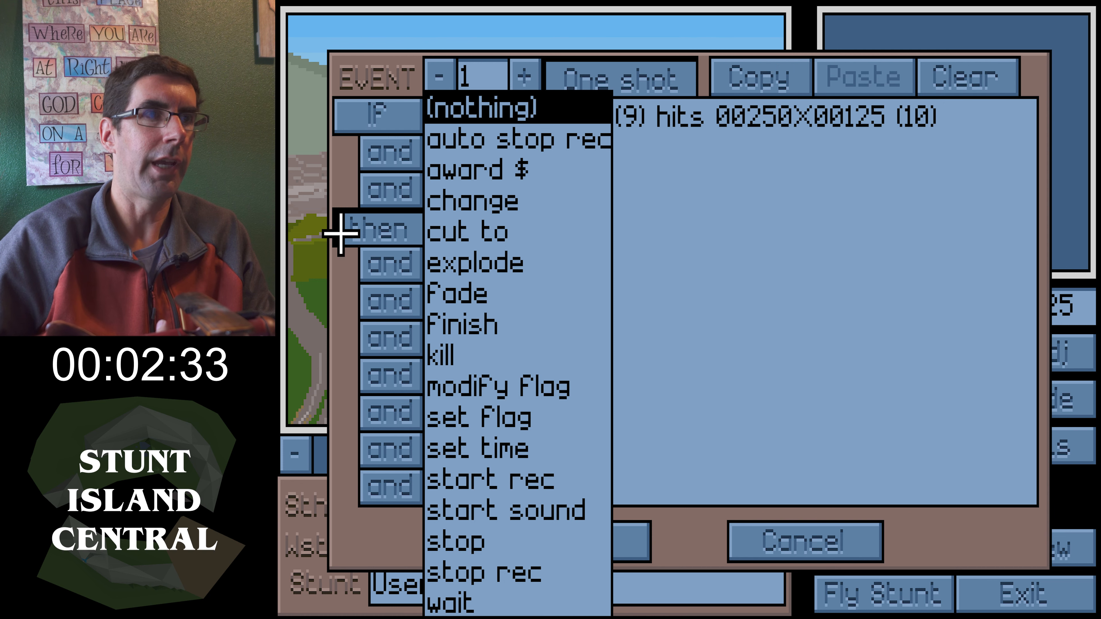
pyautogui.click(472, 211)
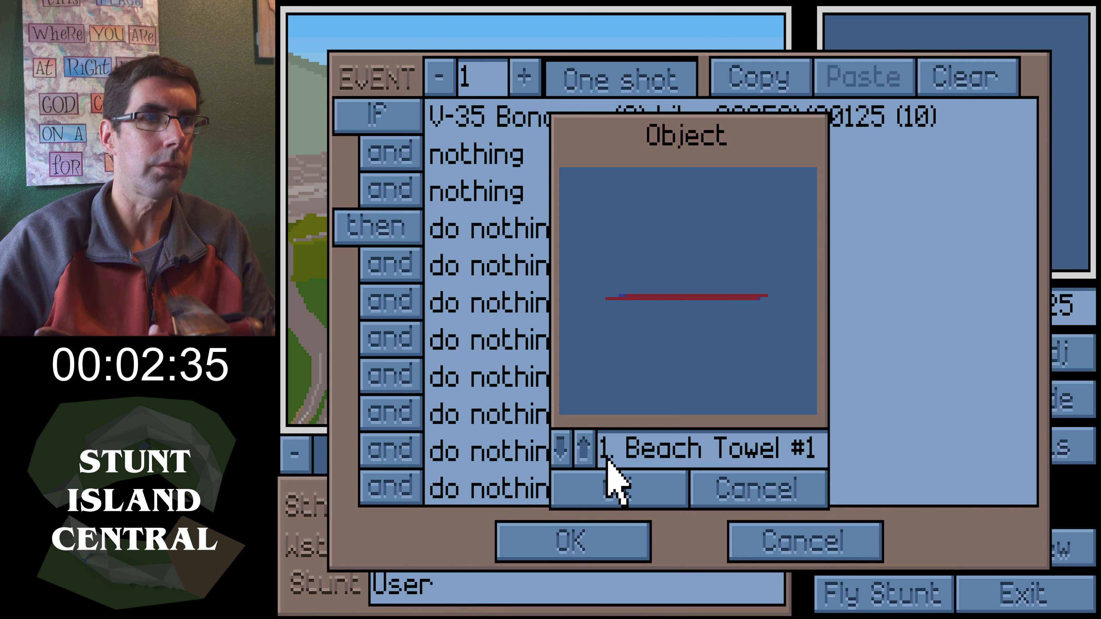
pyautogui.click(761, 492)
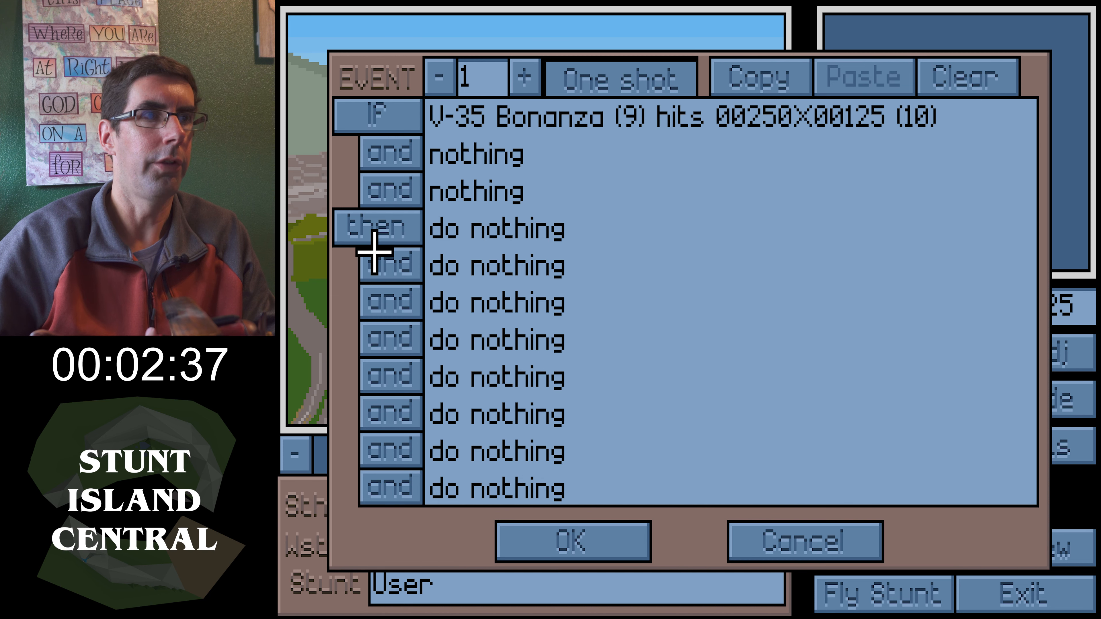
# Add a first action changing the V-35 Bonanza's pitch anim to 30
pyautogui.click(377, 234)
pyautogui.click(485, 200)
pyautogui.click(587, 451)
pyautogui.click(588, 451)
pyautogui.click(573, 485)
pyautogui.click(646, 418)
pyautogui.write('30')
pyautogui.press('Return')
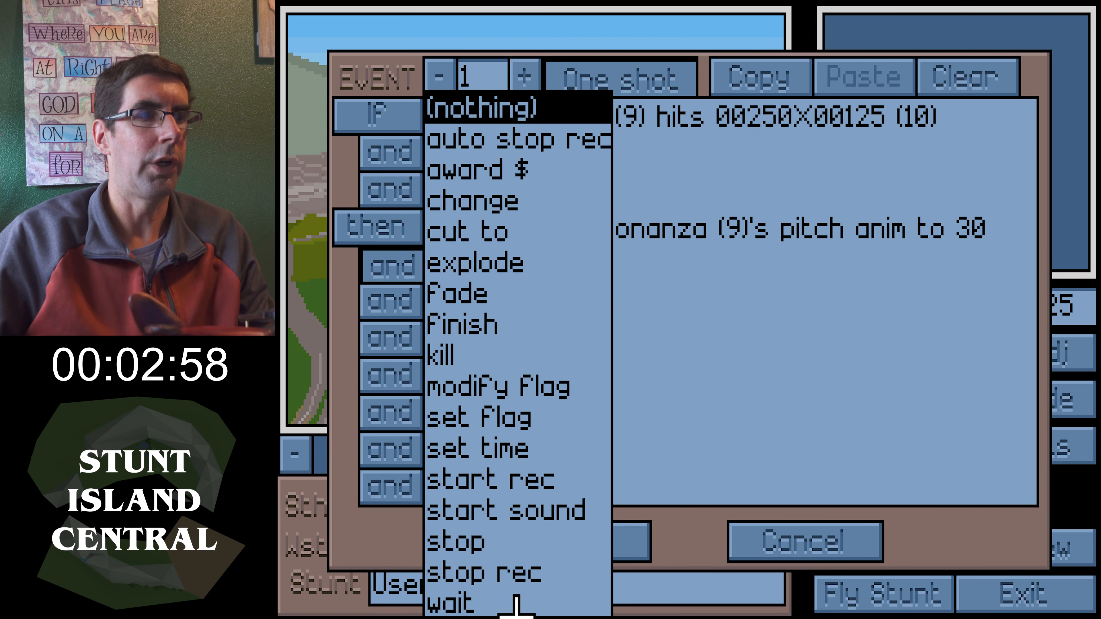
# Add a wait action of 12 seconds after the pitch change
pyautogui.click(516, 597)
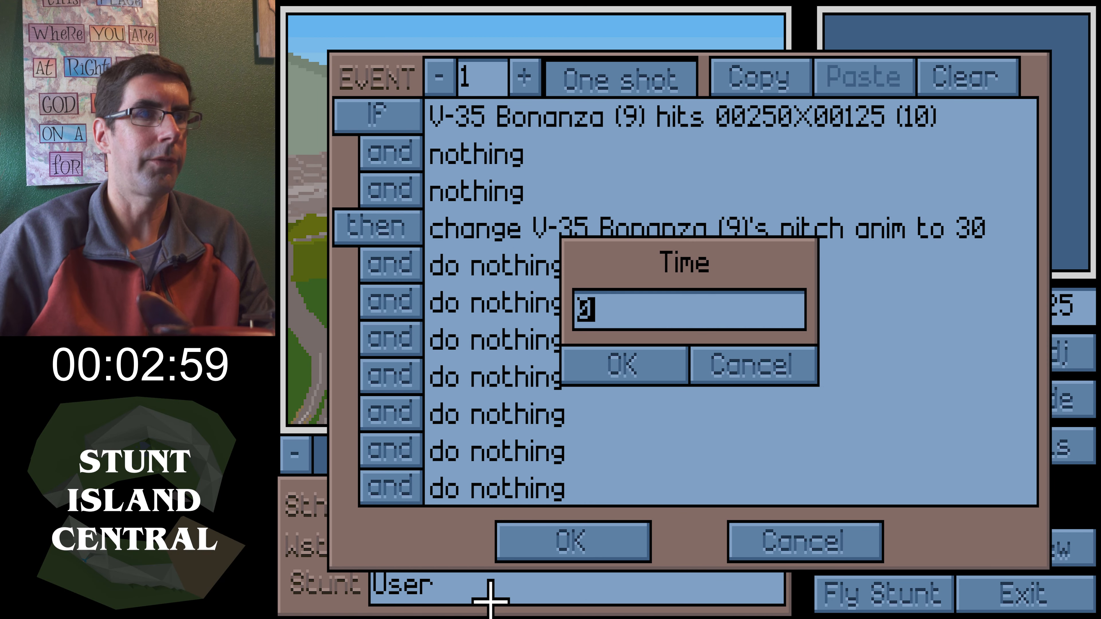
pyautogui.write('12')
pyautogui.press('Return')
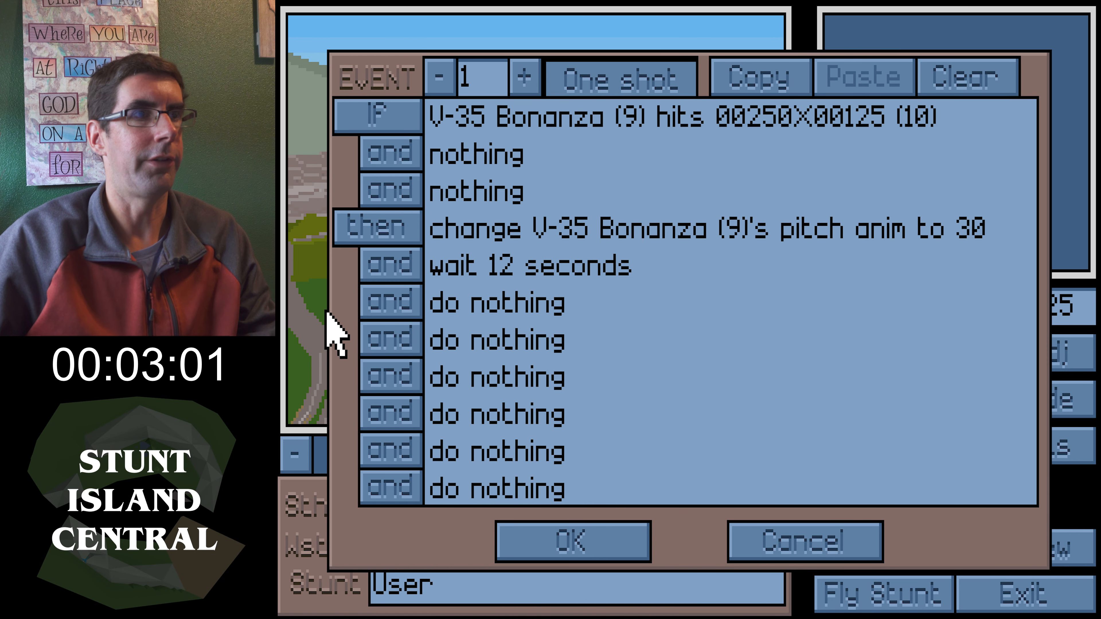
# Add an action changing the V-35 Bonanza's pitch anim to 0, and accept the event
pyautogui.click(387, 300)
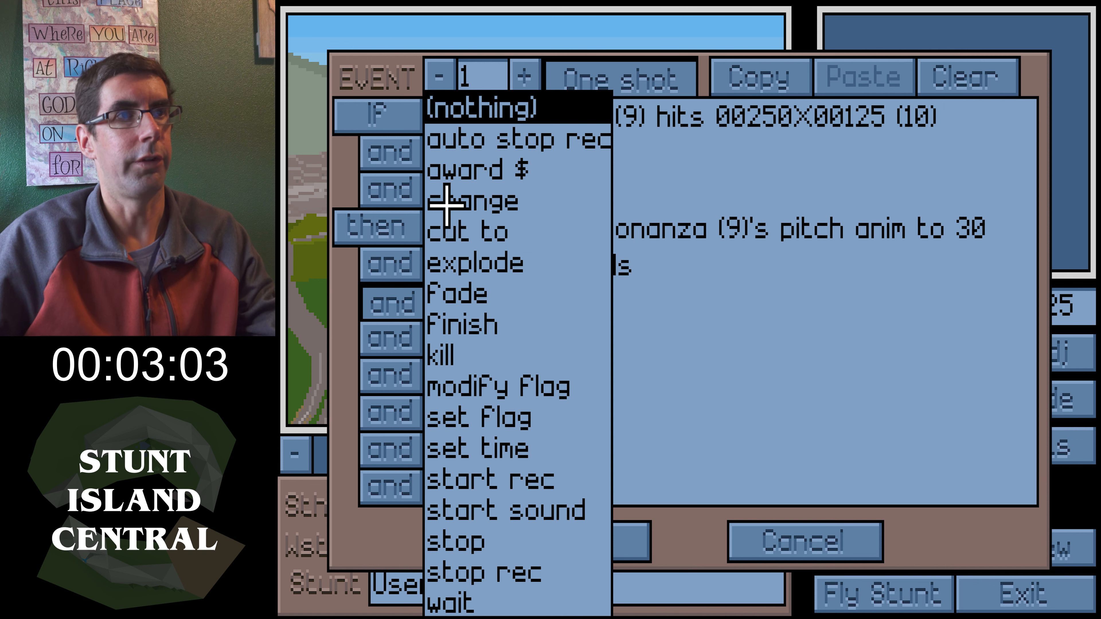
pyautogui.click(446, 202)
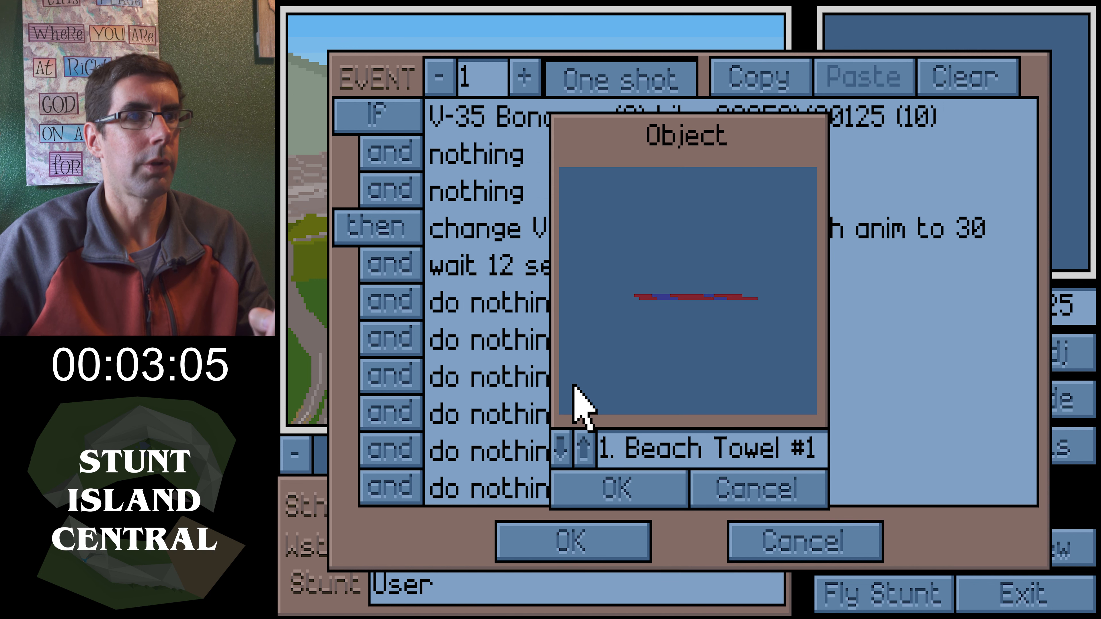
pyautogui.click(585, 450)
pyautogui.click(585, 453)
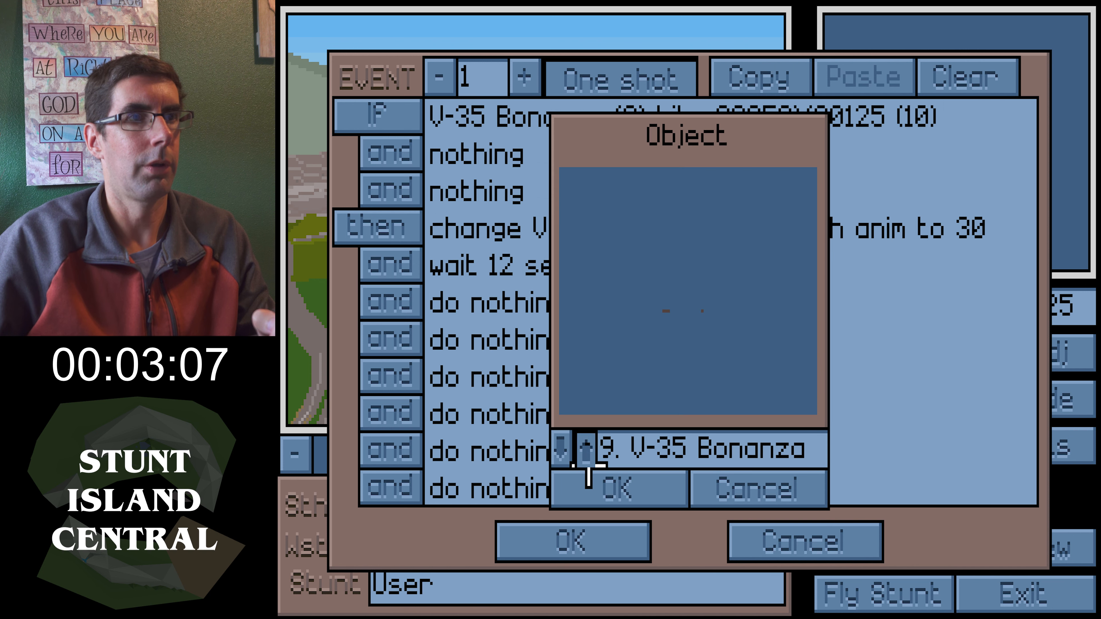
pyautogui.click(580, 498)
pyautogui.click(653, 414)
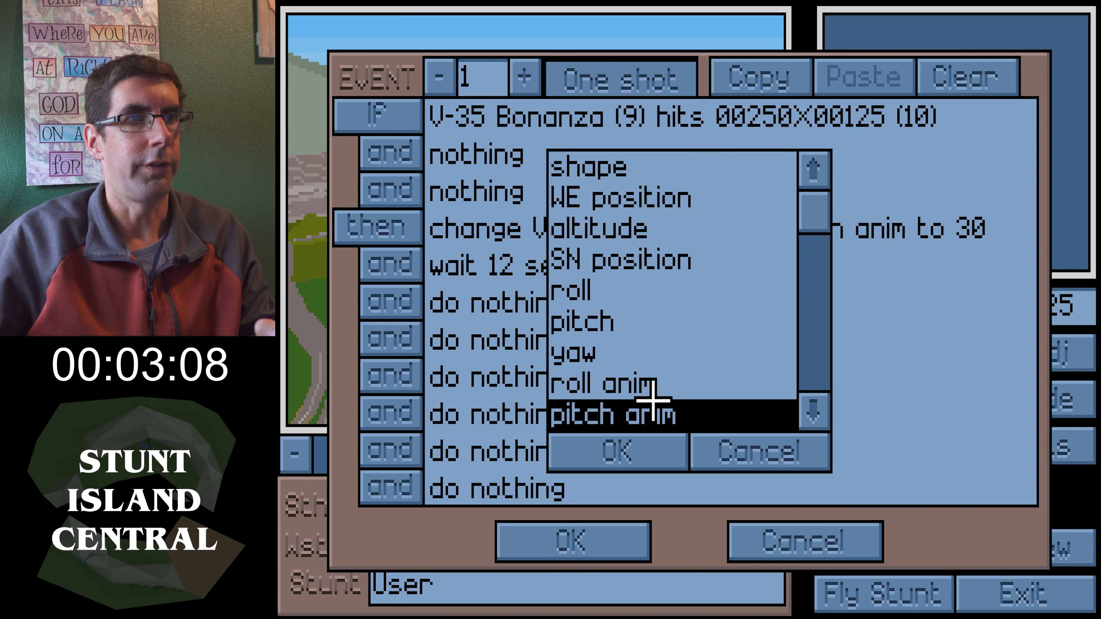
pyautogui.click(590, 451)
pyautogui.click(603, 373)
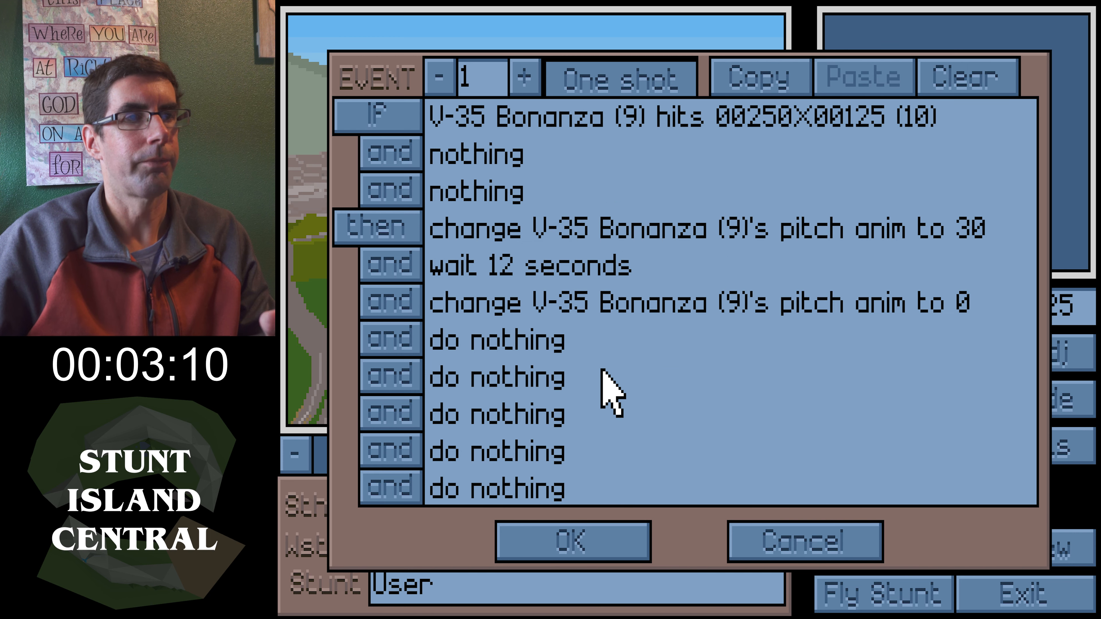
pyautogui.click(570, 534)
# Add a Camera#1 object in the next free object slot
pyautogui.moveTo(623, 245); pyautogui.dragTo(688, 323, button='right')
pyautogui.moveTo(677, 271); pyautogui.dragTo(703, 293, button='right')
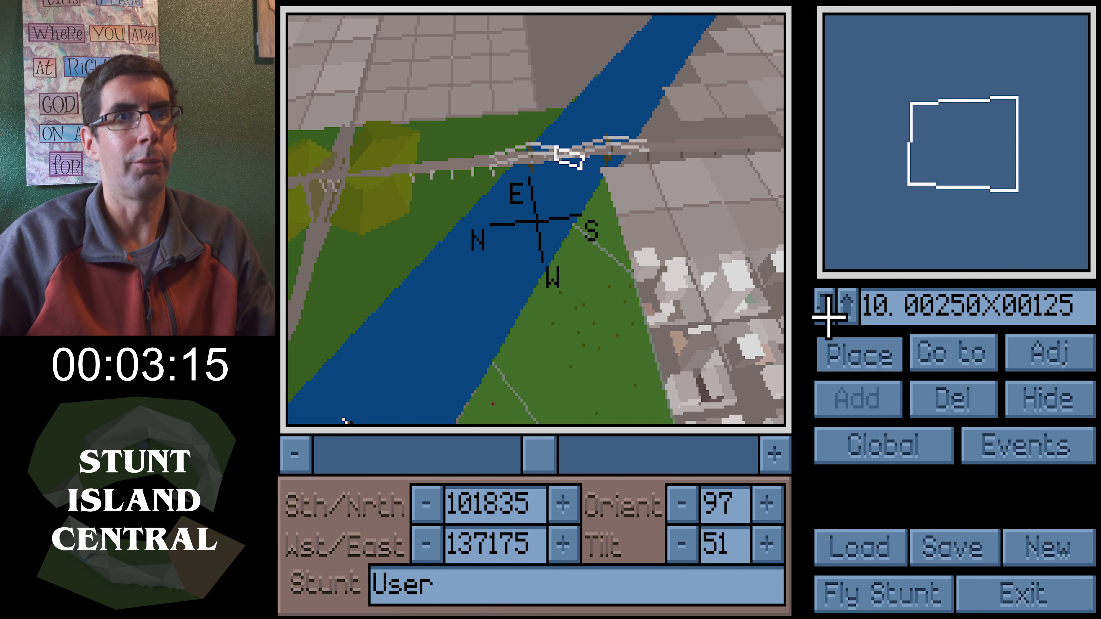
pyautogui.click(825, 315)
pyautogui.click(854, 394)
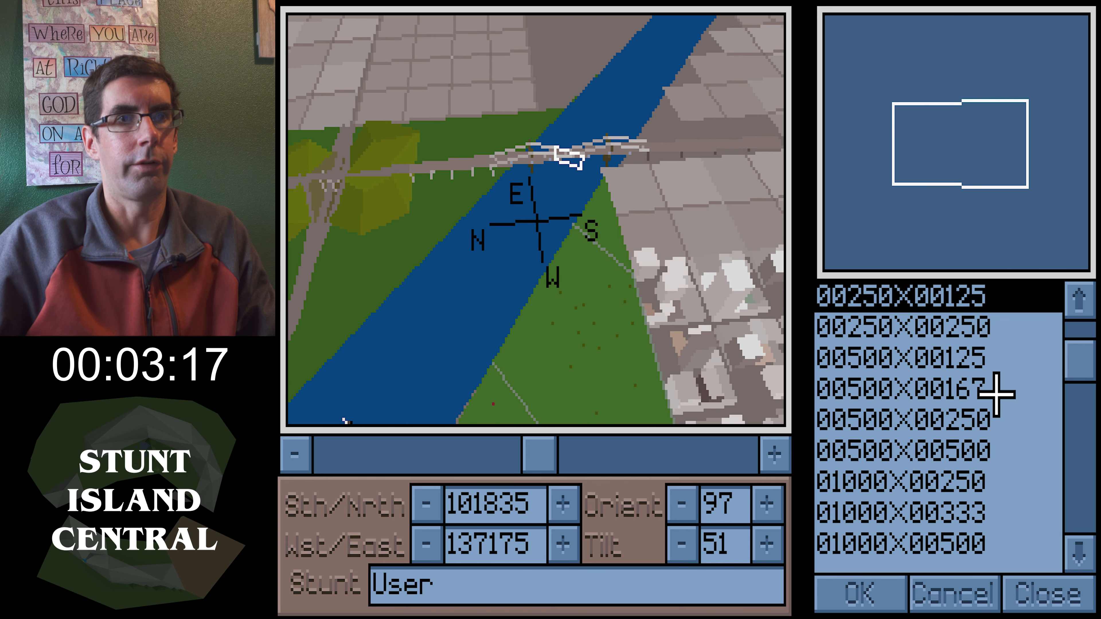
pyautogui.moveTo(1081, 362); pyautogui.dragTo(1081, 284)
pyautogui.press('c')
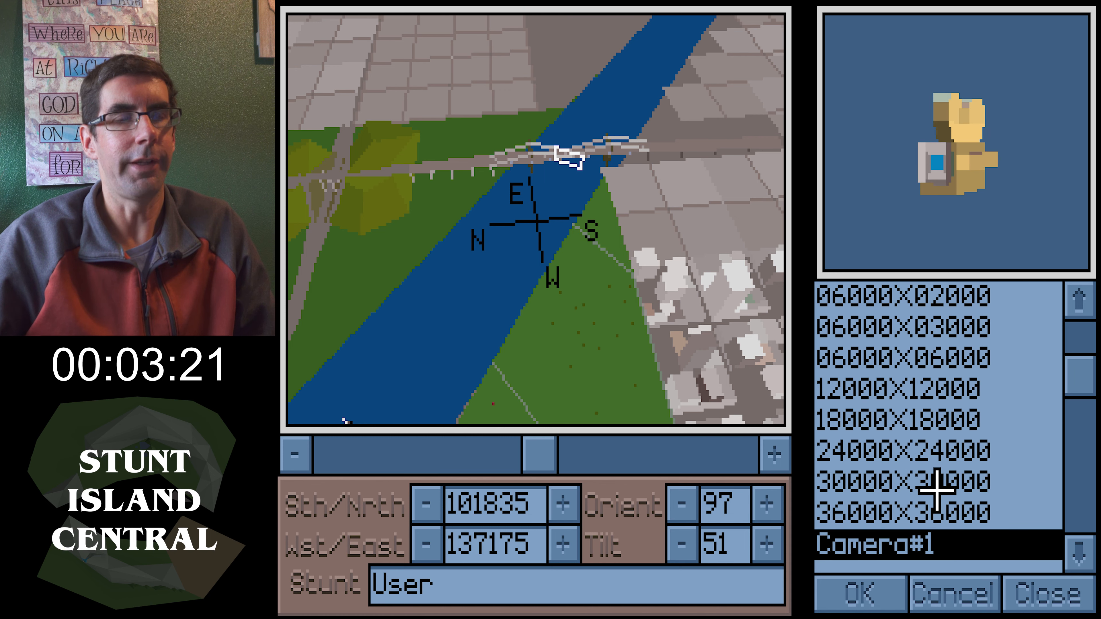
pyautogui.click(888, 596)
# Place the camera at the view centre near the bridge
pyautogui.moveTo(720, 384); pyautogui.dragTo(622, 271)
pyautogui.moveTo(537, 460); pyautogui.dragTo(477, 462)
pyautogui.moveTo(532, 374); pyautogui.dragTo(537, 408)
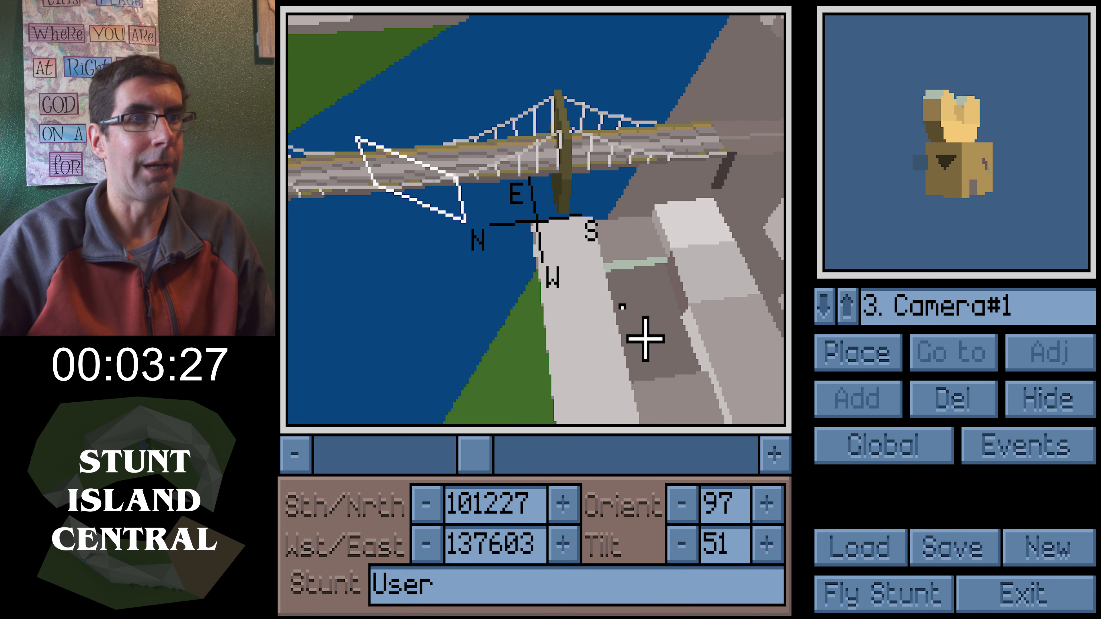
pyautogui.click(873, 342)
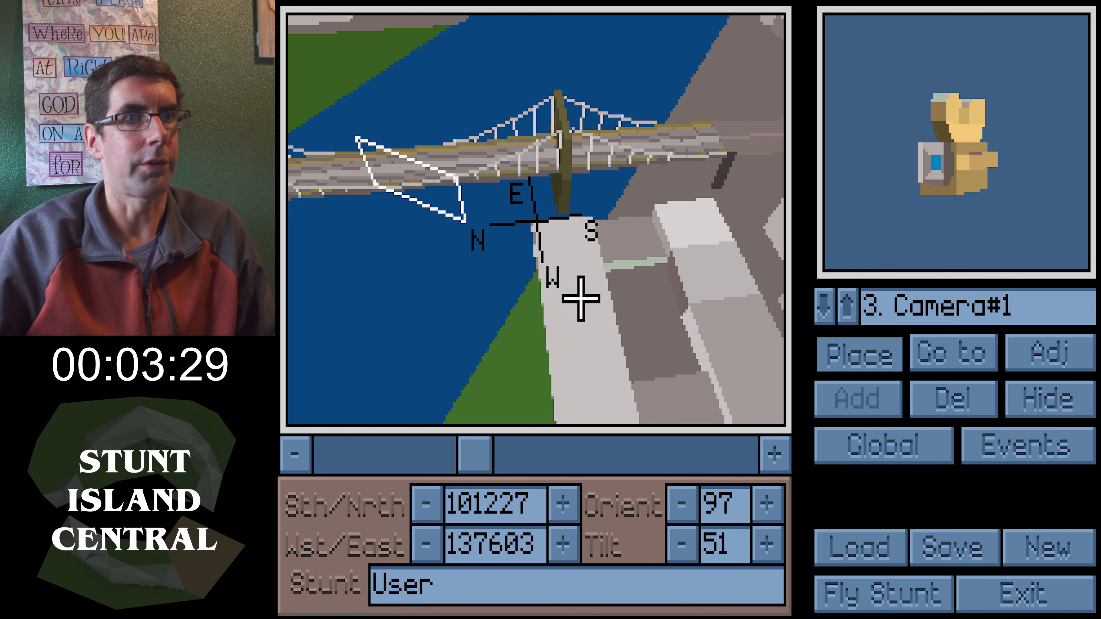
# Adjust the camera to watch object 9, turn off its visibility, and accept
pyautogui.moveTo(771, 282); pyautogui.dragTo(655, 265, button='right')
pyautogui.click(1034, 351)
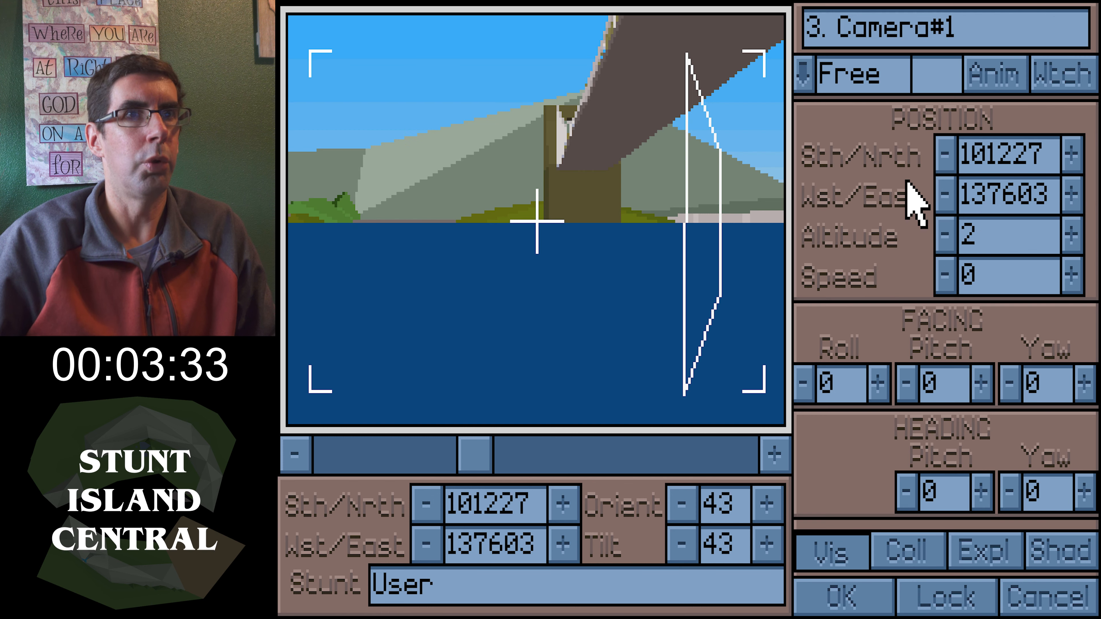
pyautogui.click(1064, 73)
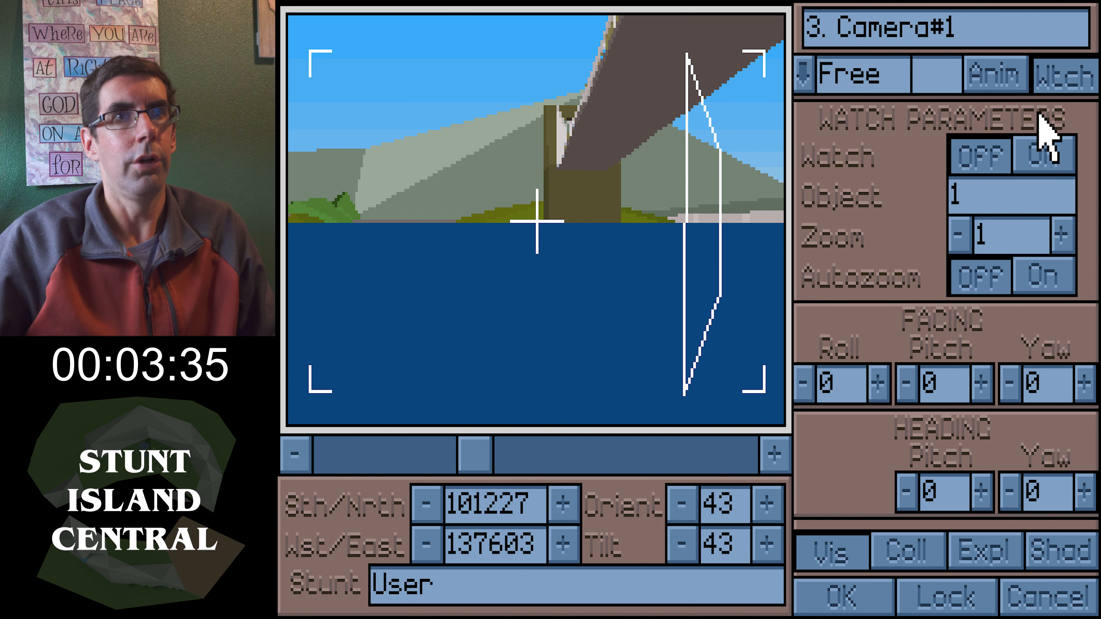
pyautogui.click(1036, 146)
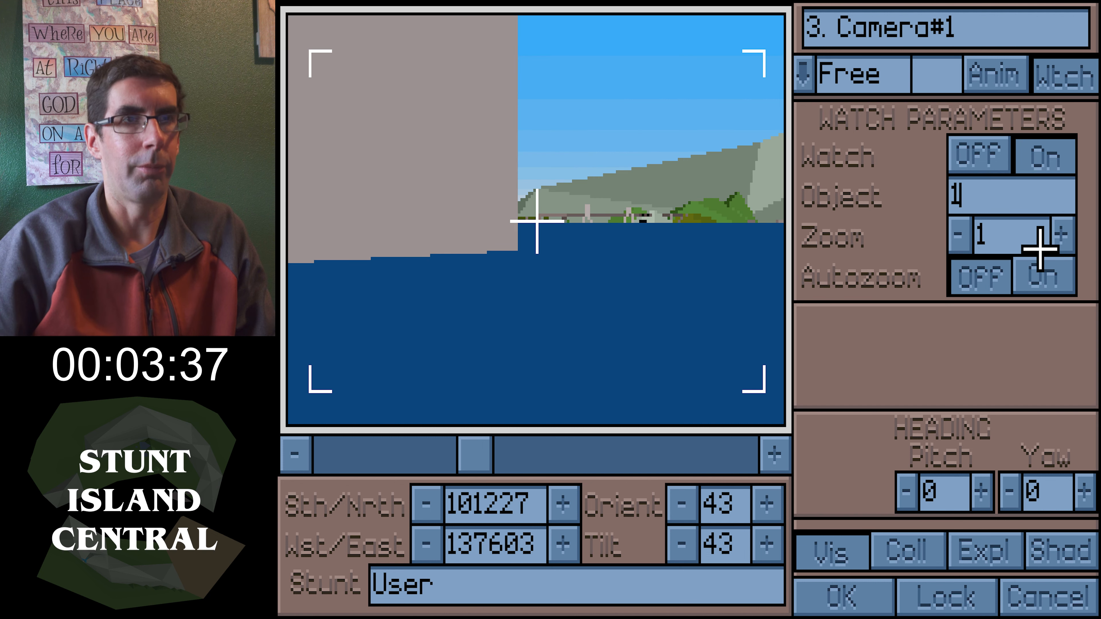
pyautogui.write('9')
pyautogui.press('Return')
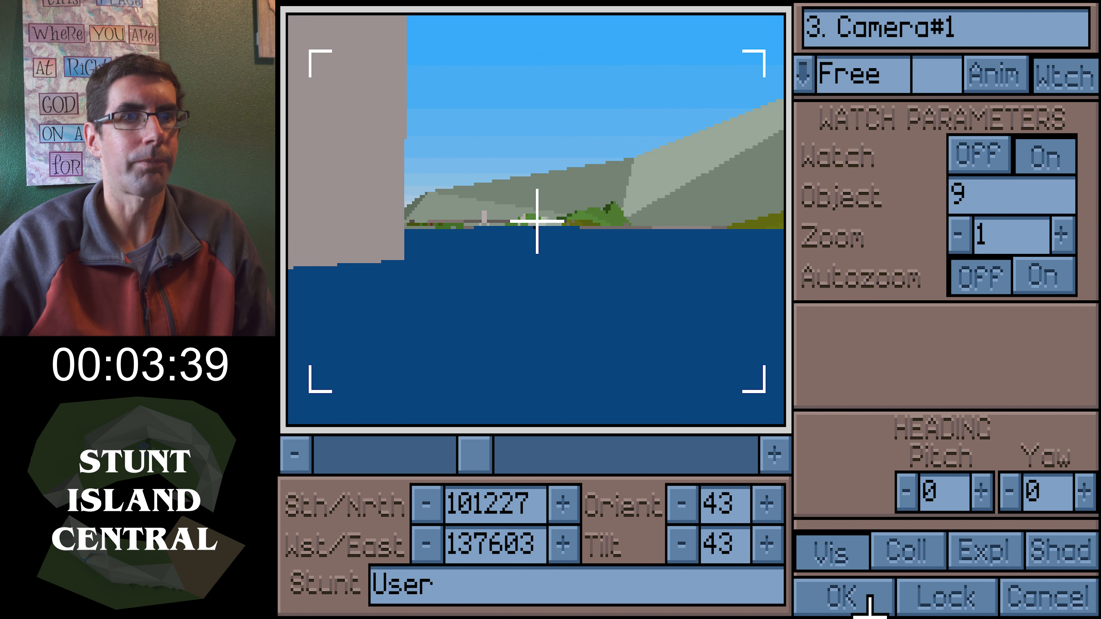
pyautogui.click(836, 552)
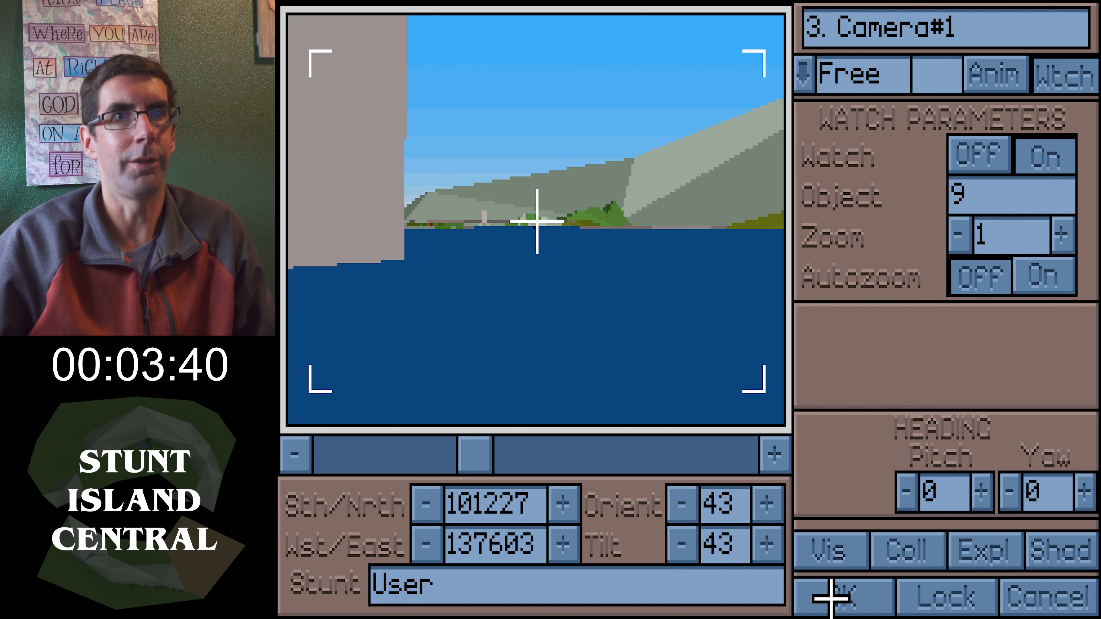
pyautogui.click(830, 597)
# Reopen the camera's adjustments, raise its altitude to 62, and accept
pyautogui.click(1045, 351)
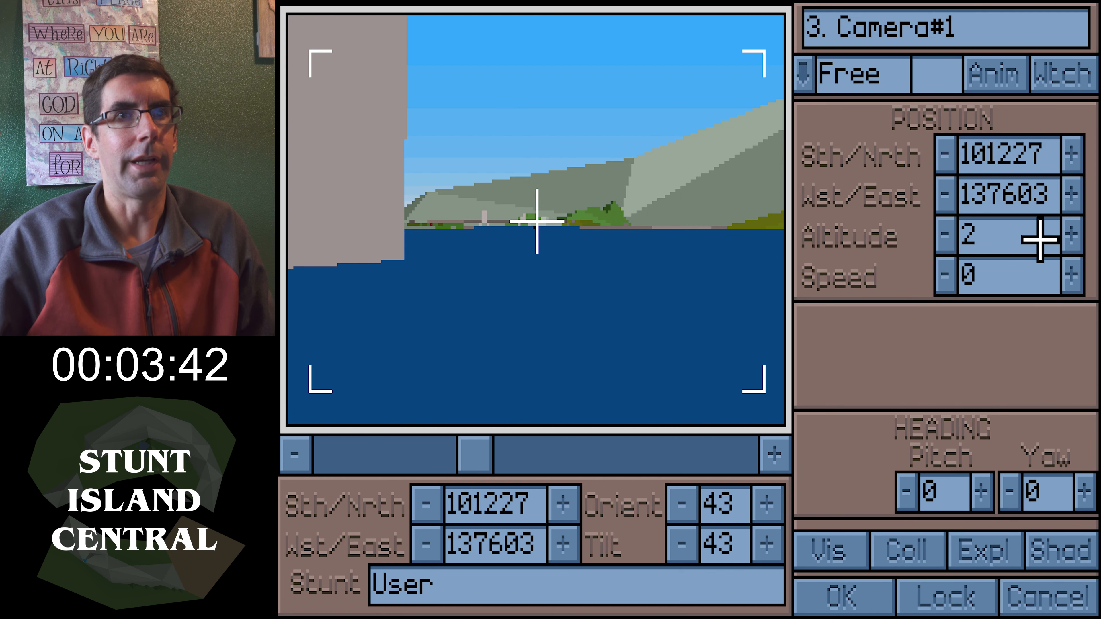
pyautogui.click(1081, 237)
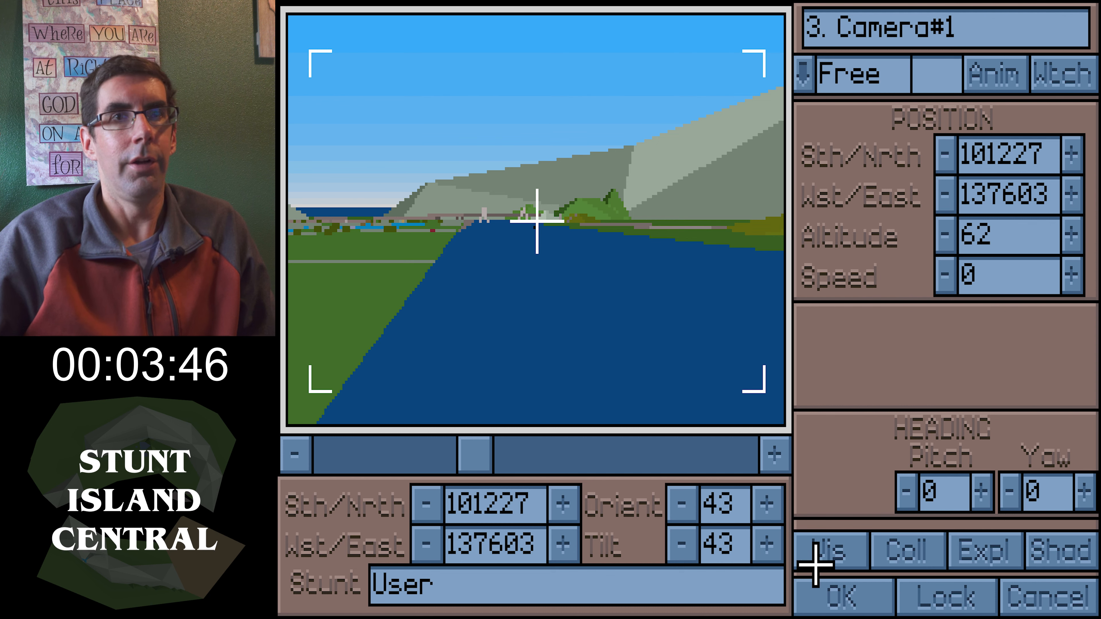
pyautogui.click(847, 589)
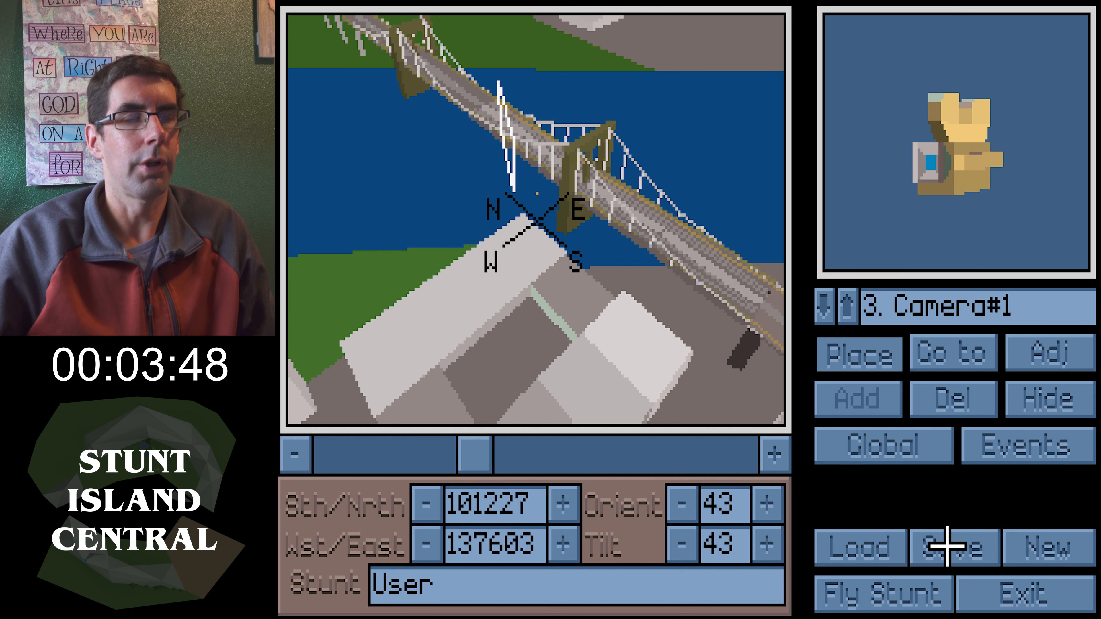
# Save the set as testset
pyautogui.click(960, 546)
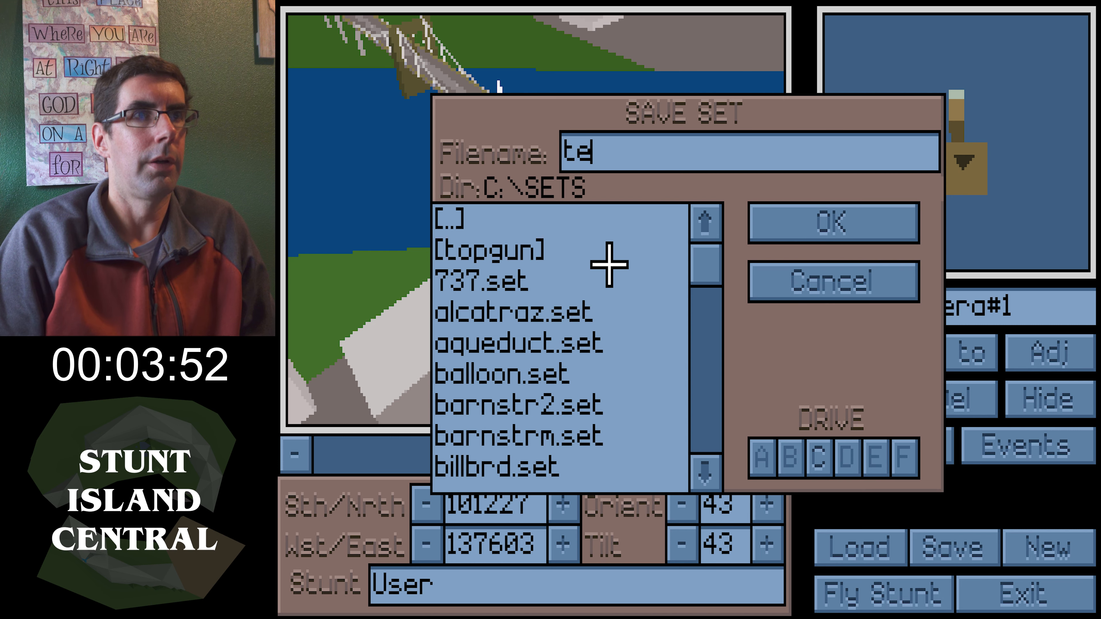
pyautogui.write('testset')
pyautogui.press('Return')
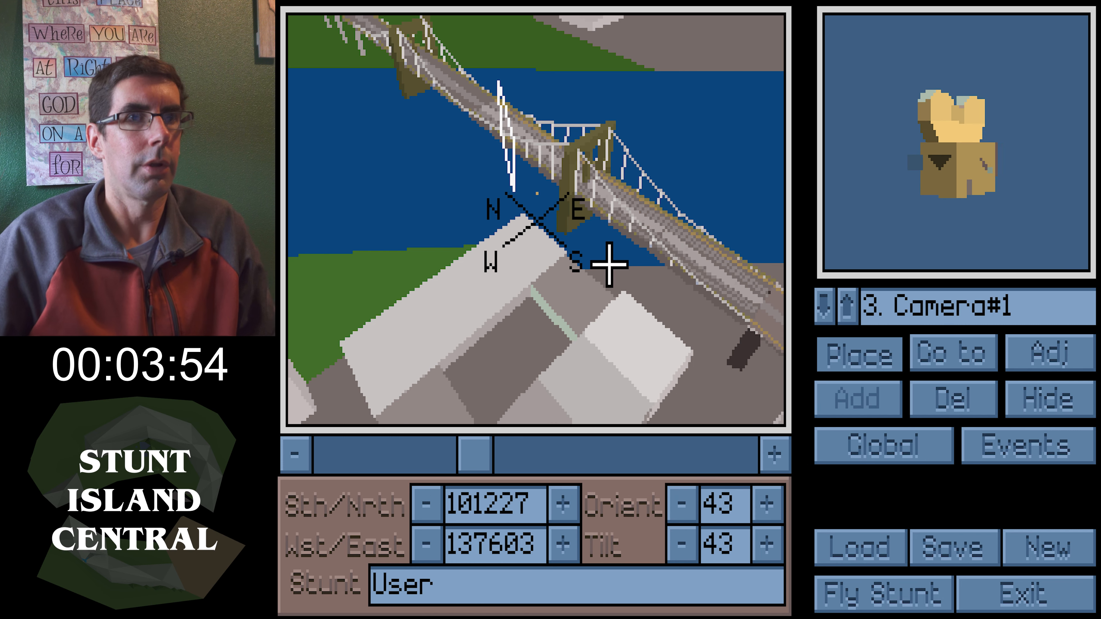
# Fly the stunt for a first take, stop it, and return to set design without printing the take
pyautogui.click(859, 589)
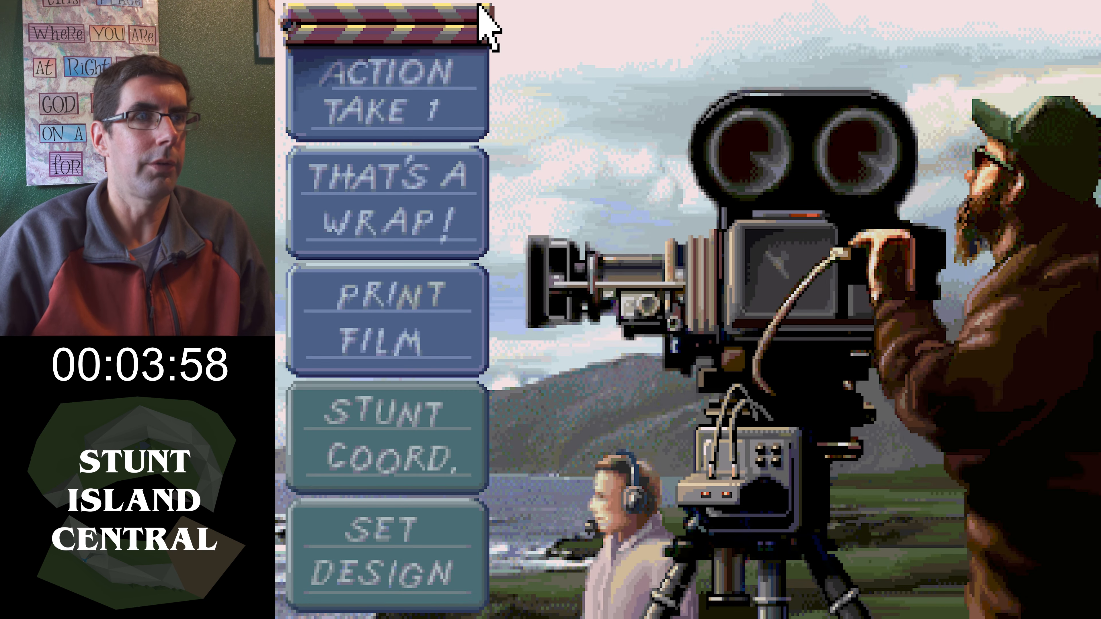
pyautogui.click(474, 91)
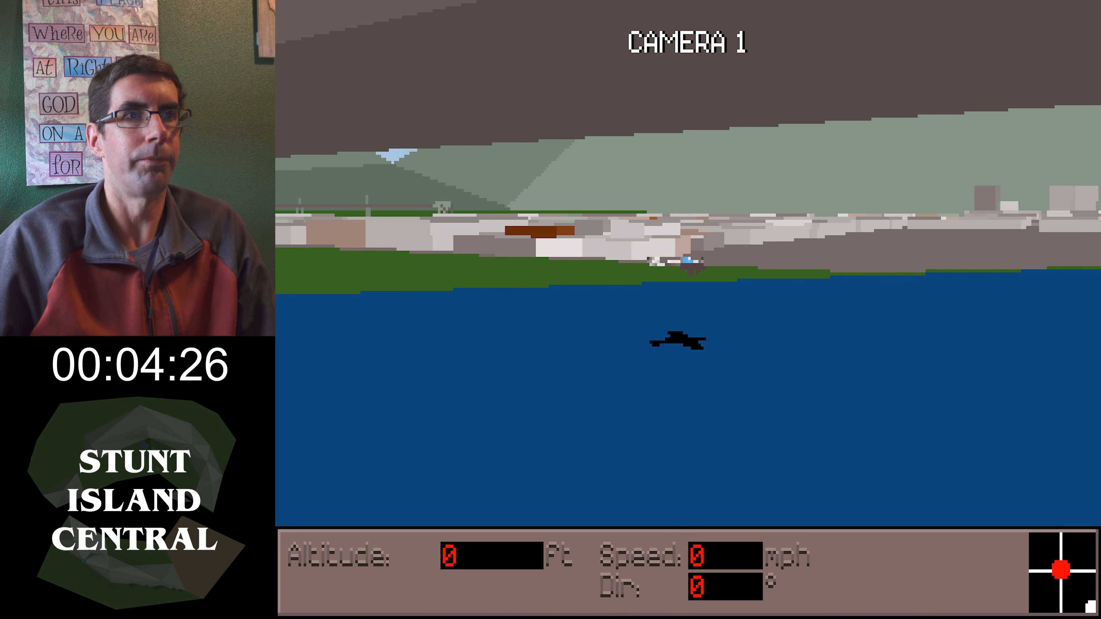
pyautogui.press('Escape')
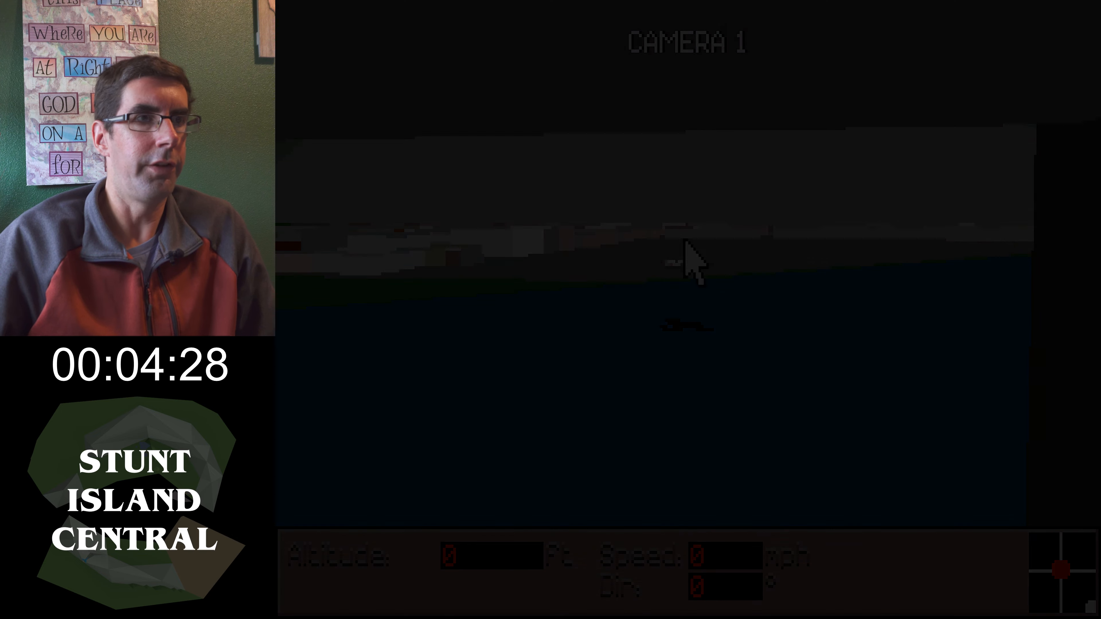
pyautogui.click(450, 553)
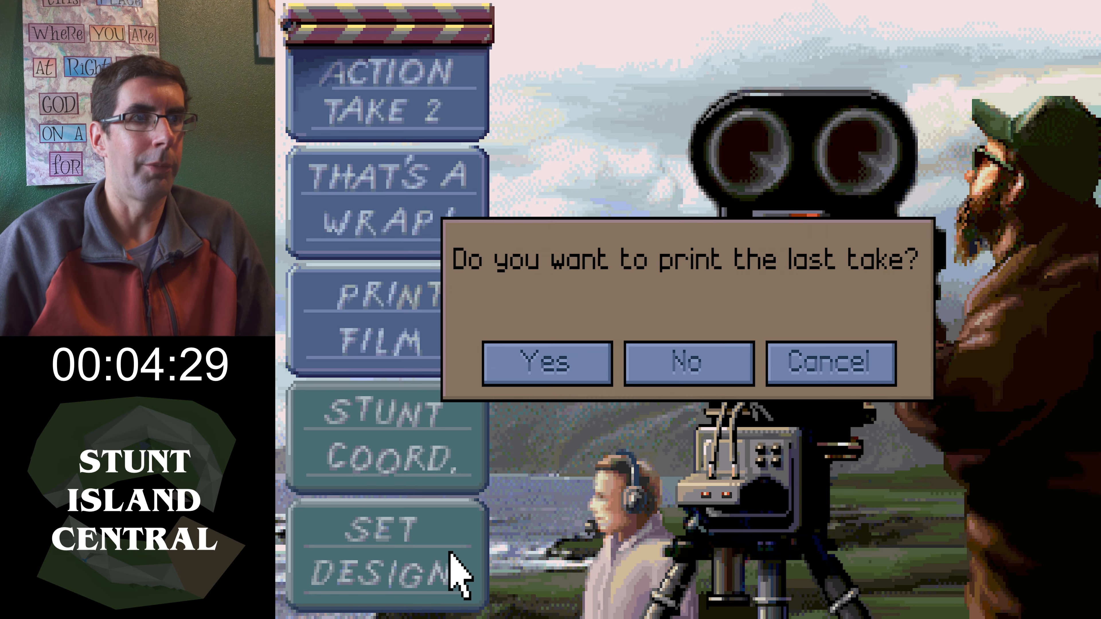
pyautogui.click(684, 355)
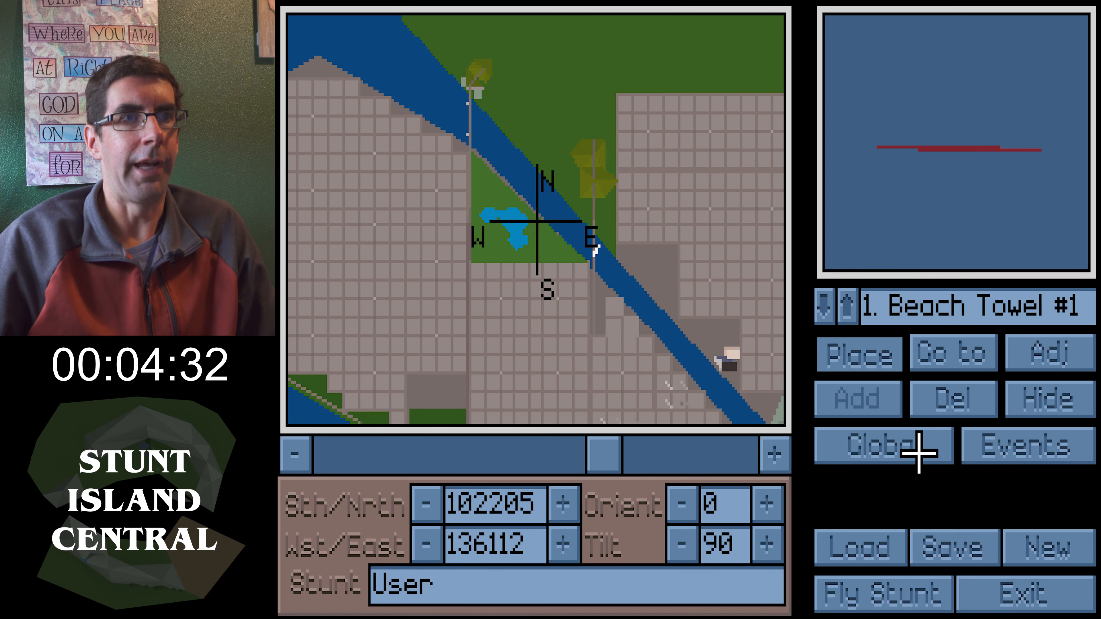
# Review the global information and the beach towel's adjustments, closing both without changes
pyautogui.click(912, 449)
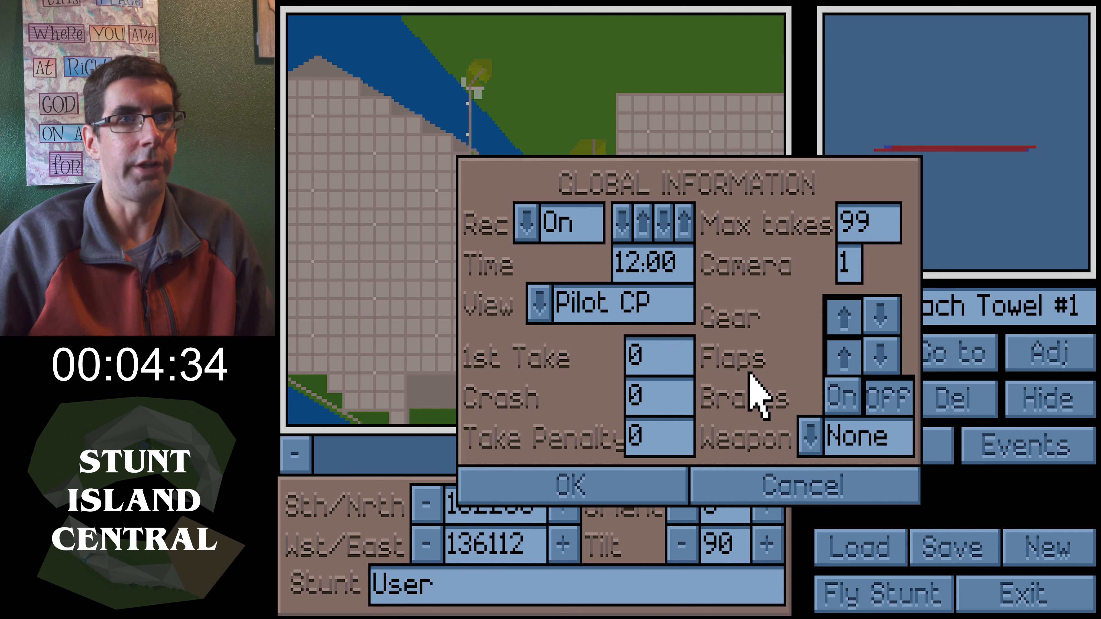
pyautogui.click(601, 468)
pyautogui.click(1052, 367)
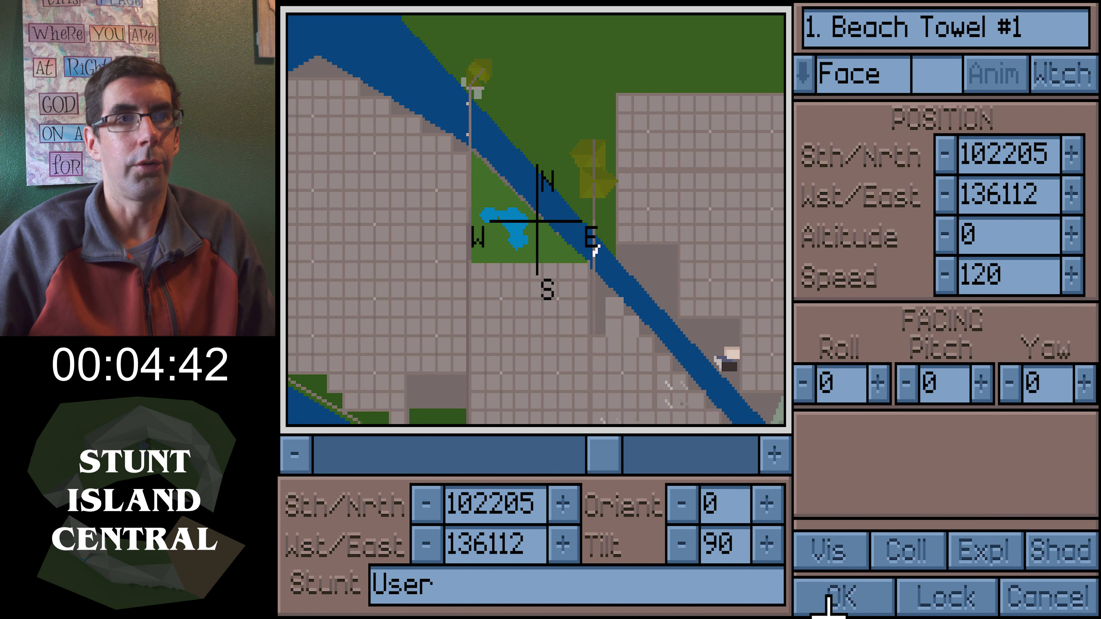
pyautogui.click(841, 603)
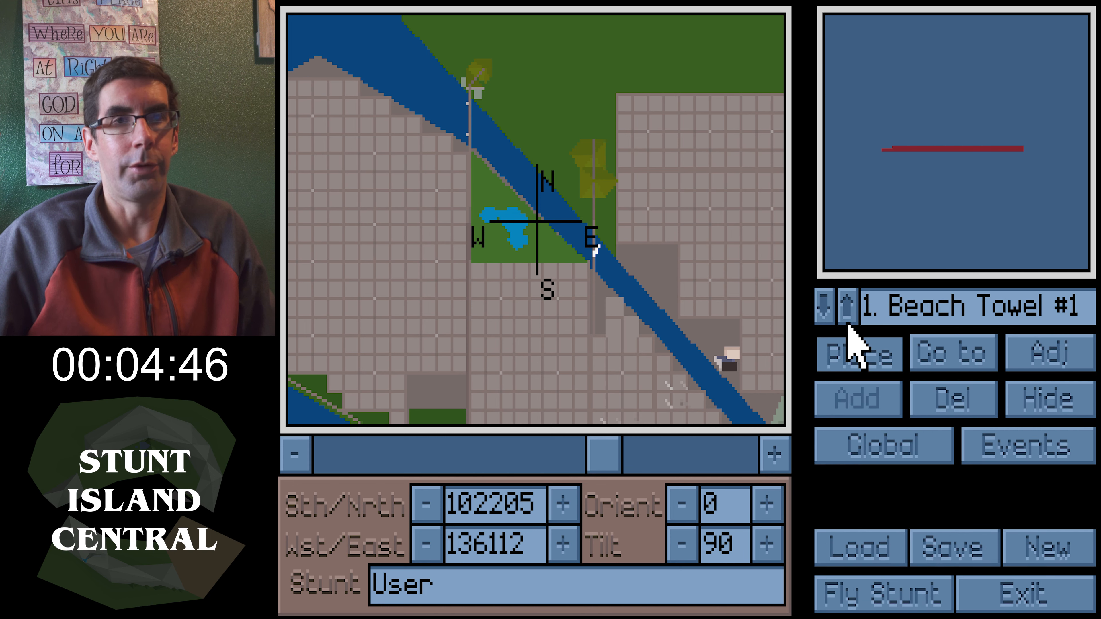
# Add another Camera#1 object from the Production Tools library
pyautogui.click(843, 313)
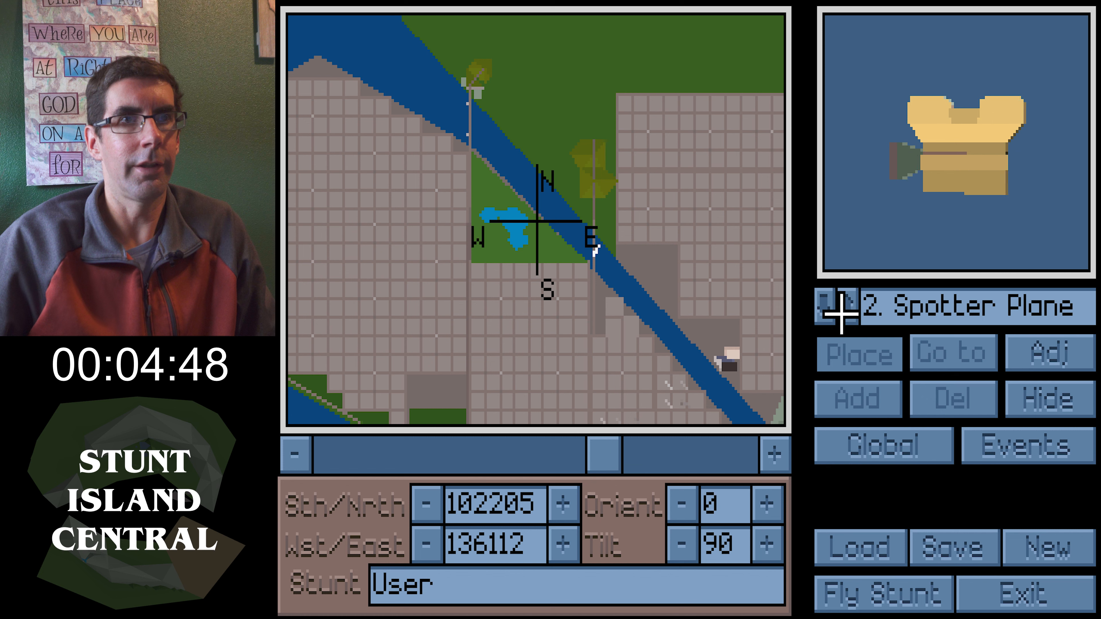
pyautogui.click(843, 313)
pyautogui.click(841, 314)
pyautogui.click(836, 390)
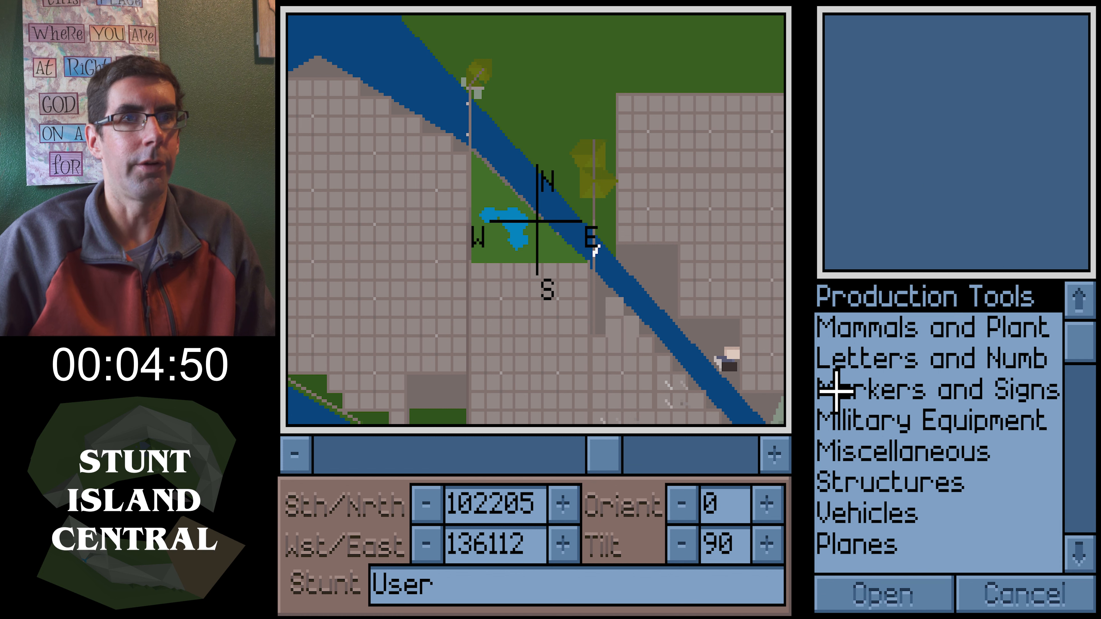
pyautogui.click(886, 601)
pyautogui.press('c')
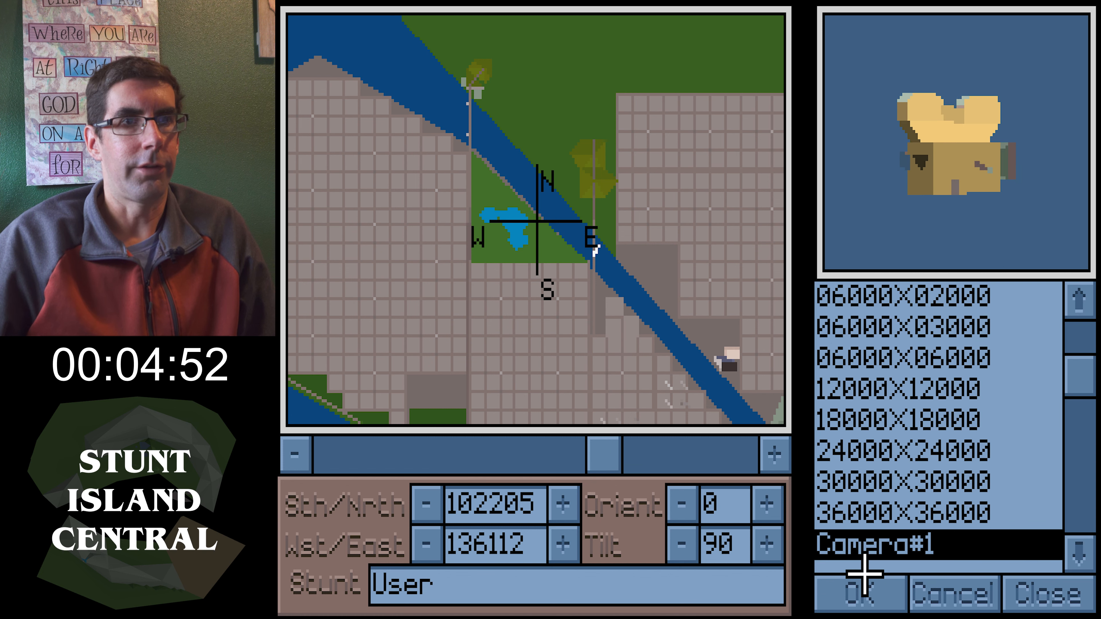
pyautogui.click(865, 586)
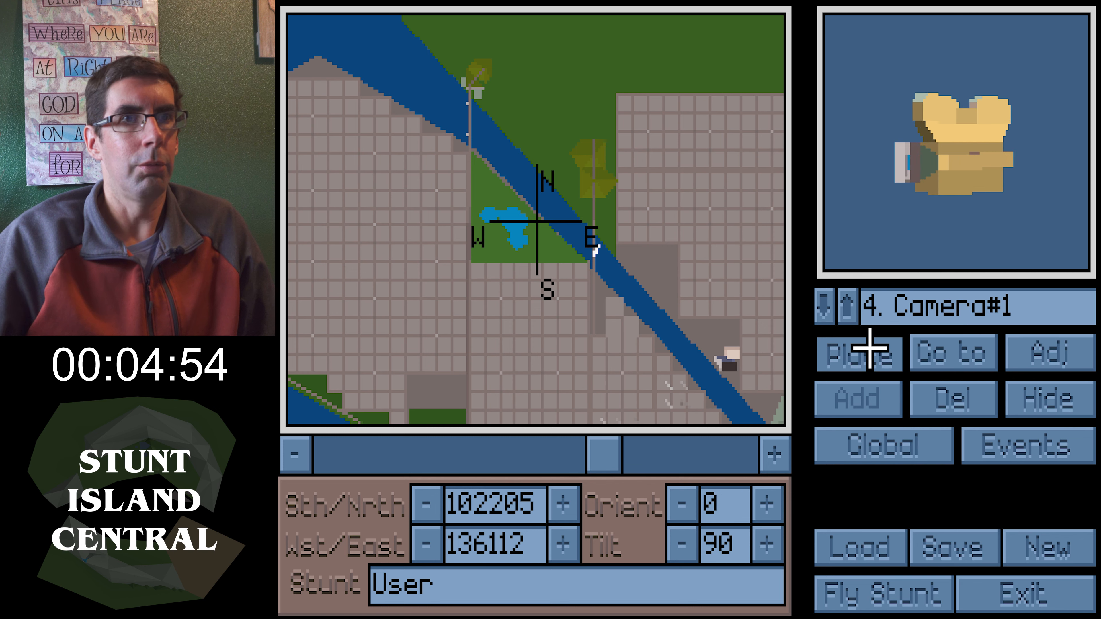
# Attach the new camera to object 9 with an offset pitch of -7 and distance 40, and accept
pyautogui.click(1034, 352)
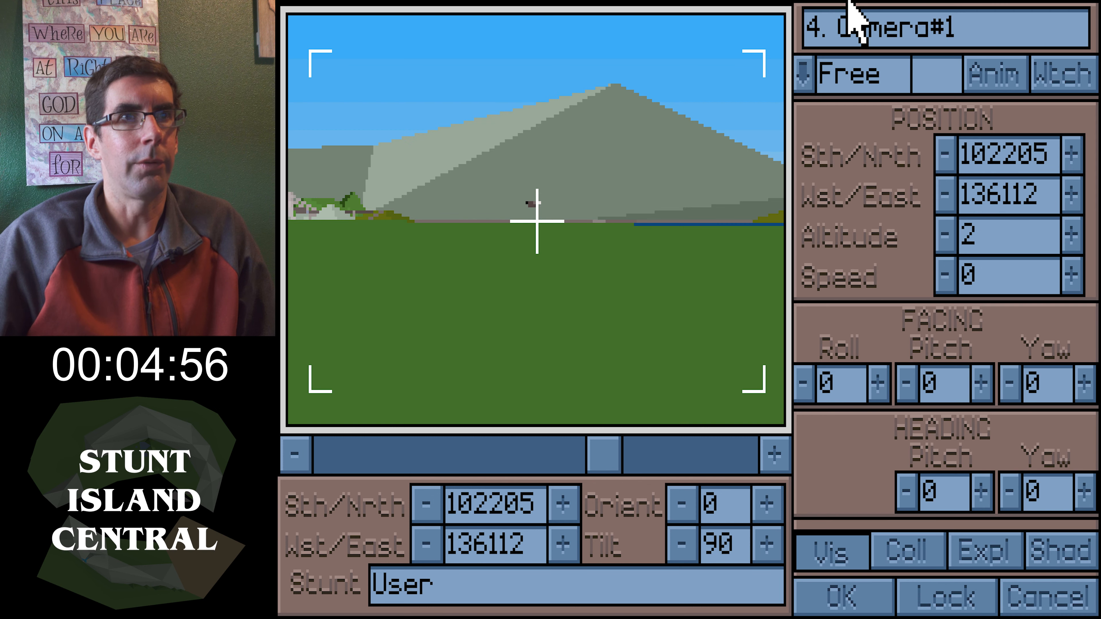
pyautogui.click(802, 80)
pyautogui.click(849, 262)
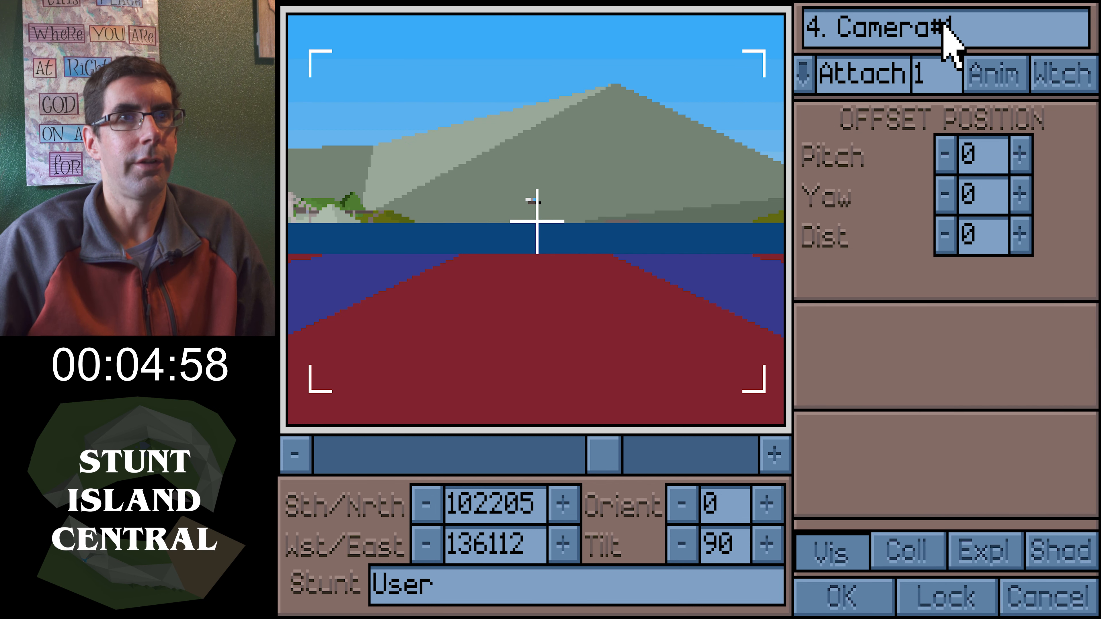
pyautogui.click(944, 75)
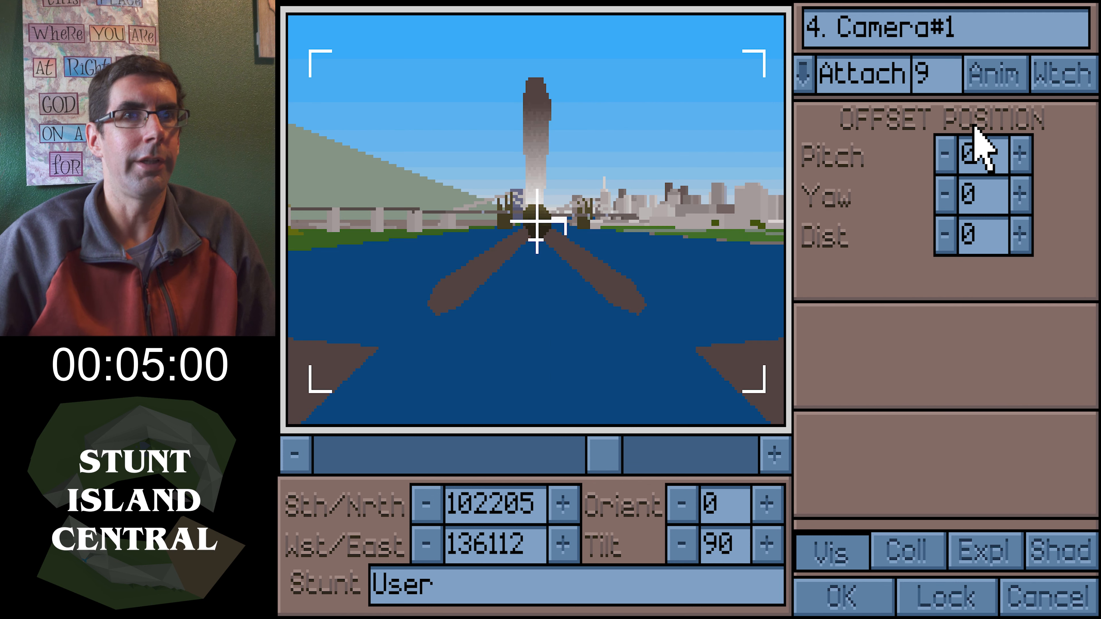
pyautogui.click(1021, 245)
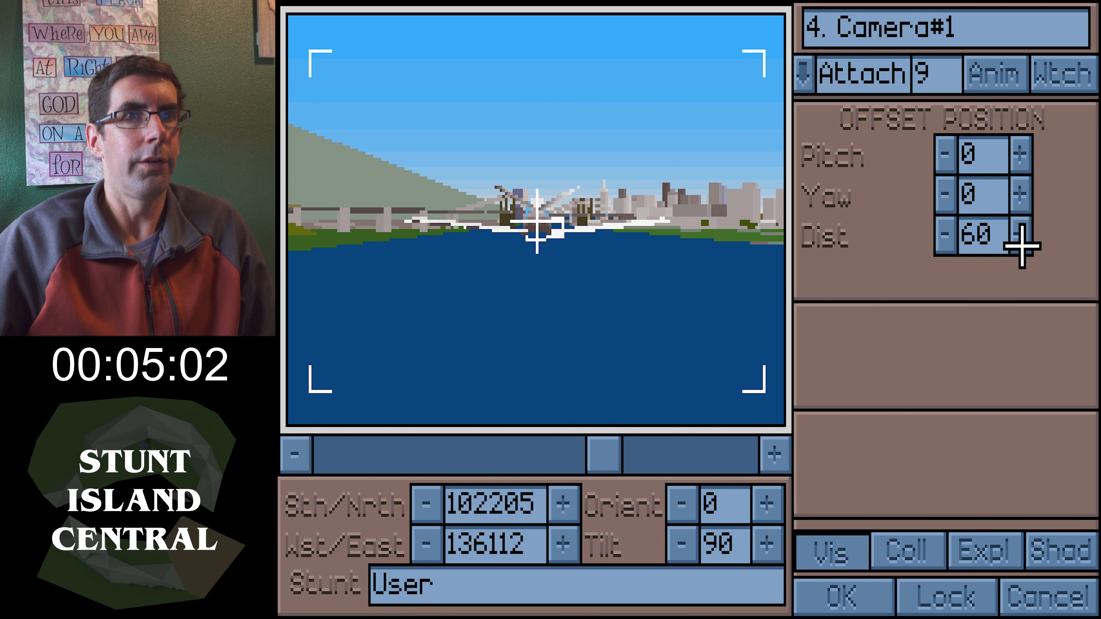
pyautogui.click(945, 239)
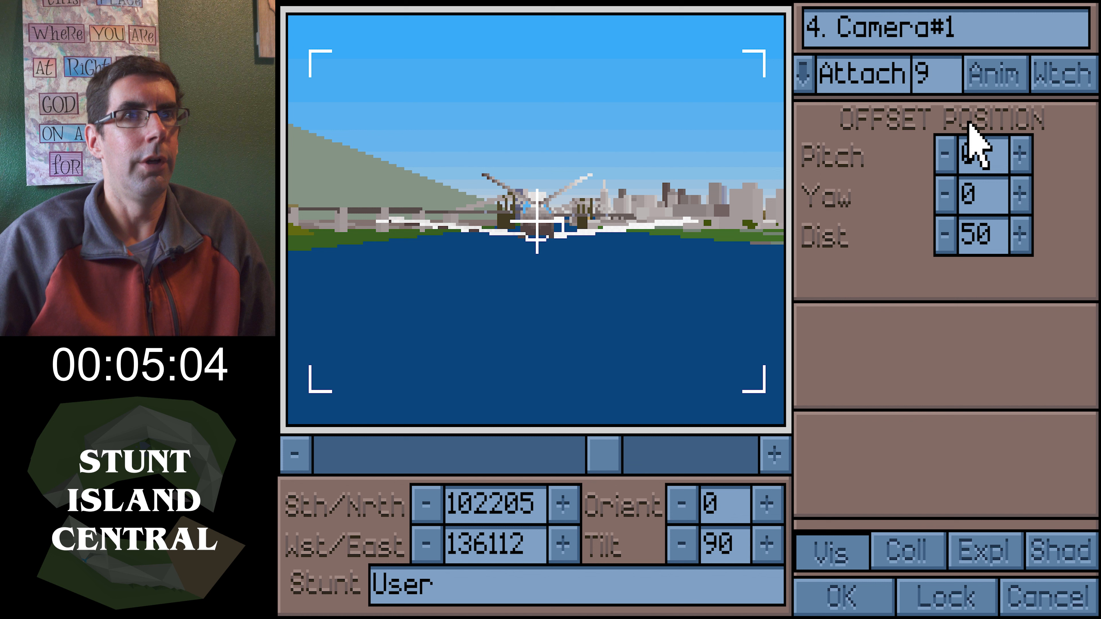
pyautogui.click(1014, 151)
pyautogui.click(946, 147)
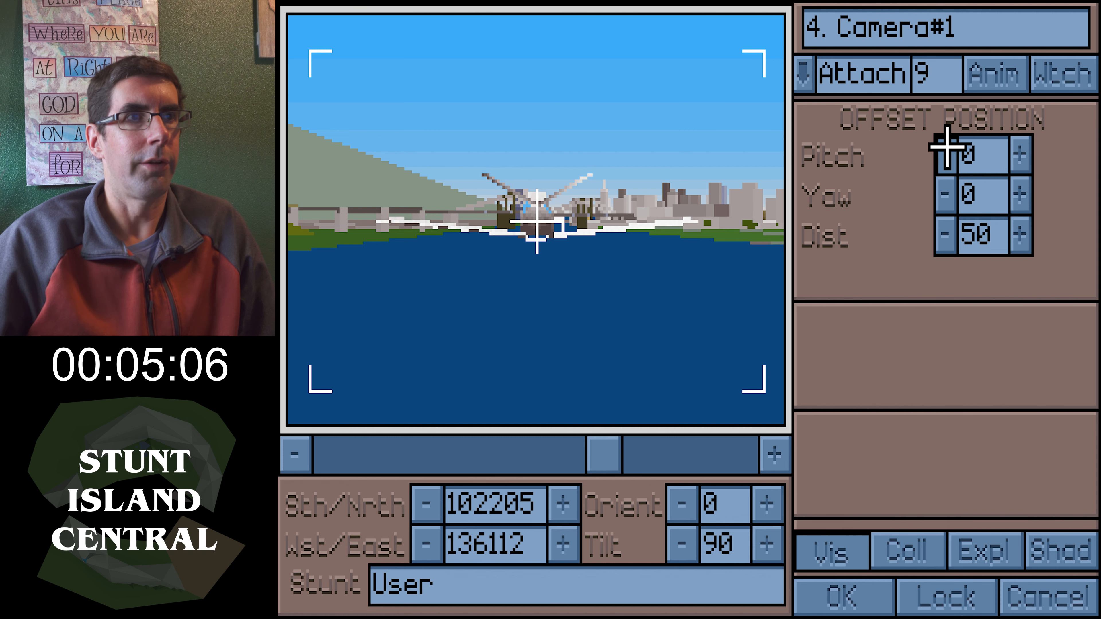
pyautogui.click(946, 147)
pyautogui.click(947, 147)
pyautogui.click(946, 148)
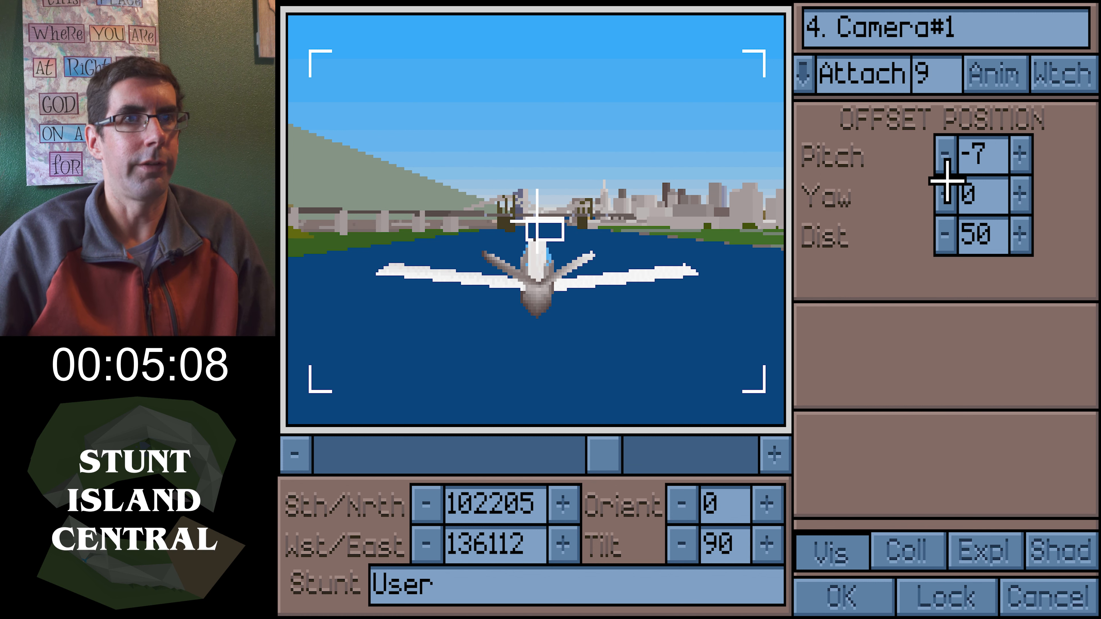
pyautogui.click(944, 237)
pyautogui.click(944, 238)
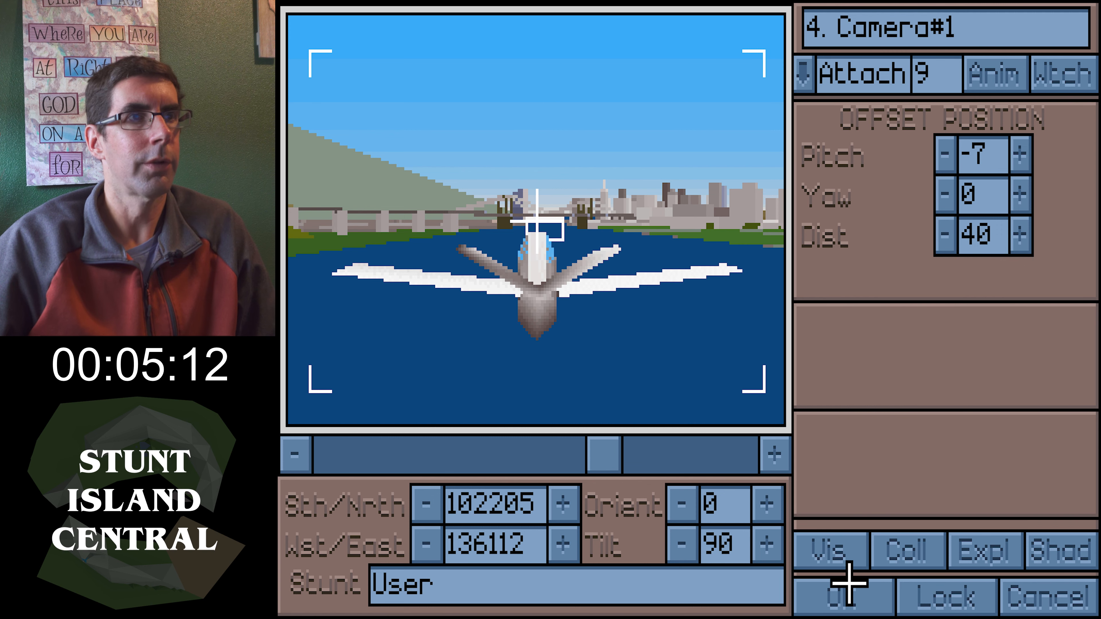
pyautogui.click(842, 589)
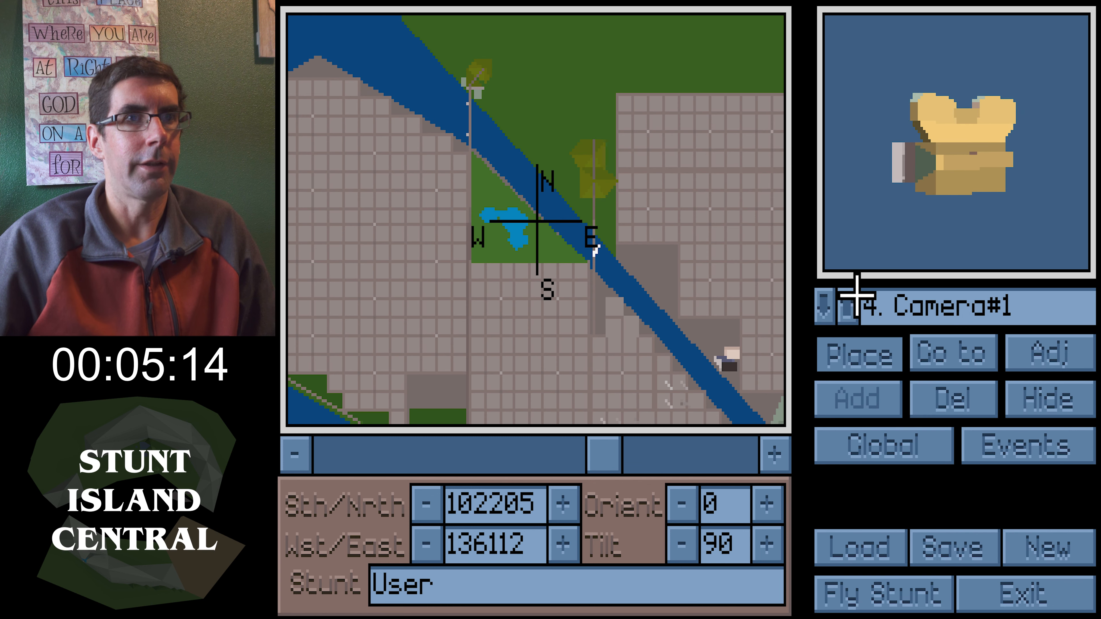
# Add a third Camera#1 and place it beside the river near the bridge
pyautogui.click(838, 307)
pyautogui.click(852, 399)
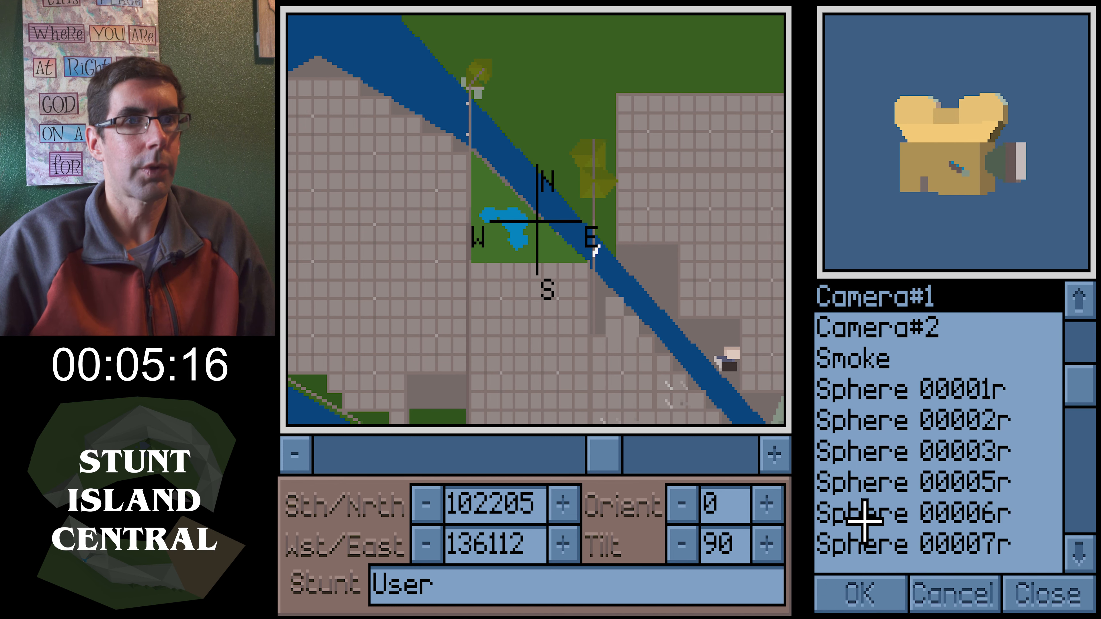
pyautogui.click(872, 588)
pyautogui.moveTo(663, 339); pyautogui.dragTo(617, 376)
pyautogui.moveTo(604, 467); pyautogui.dragTo(516, 469)
pyautogui.moveTo(687, 382); pyautogui.dragTo(757, 508)
pyautogui.click(857, 345)
# Adjust this camera's yaw to 292, set it to watch object 1 with zoom 3.6, and accept
pyautogui.click(1050, 362)
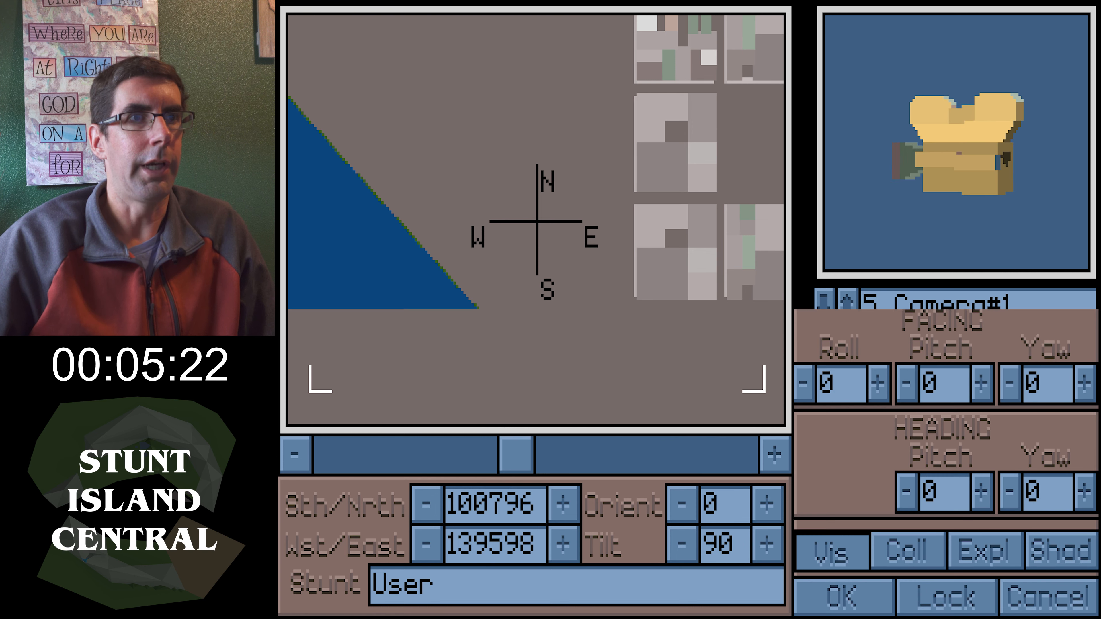
pyautogui.moveTo(1072, 227); pyautogui.dragTo(1073, 227)
pyautogui.moveTo(1004, 382); pyautogui.dragTo(1004, 381)
pyautogui.click(1063, 81)
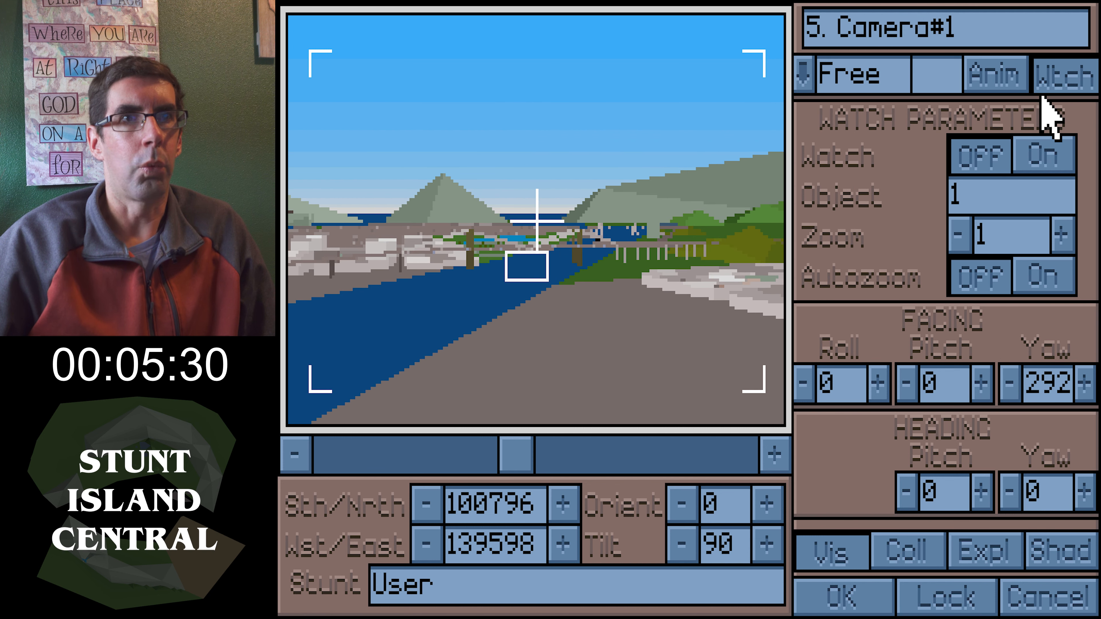
pyautogui.moveTo(1066, 227); pyautogui.dragTo(1069, 227)
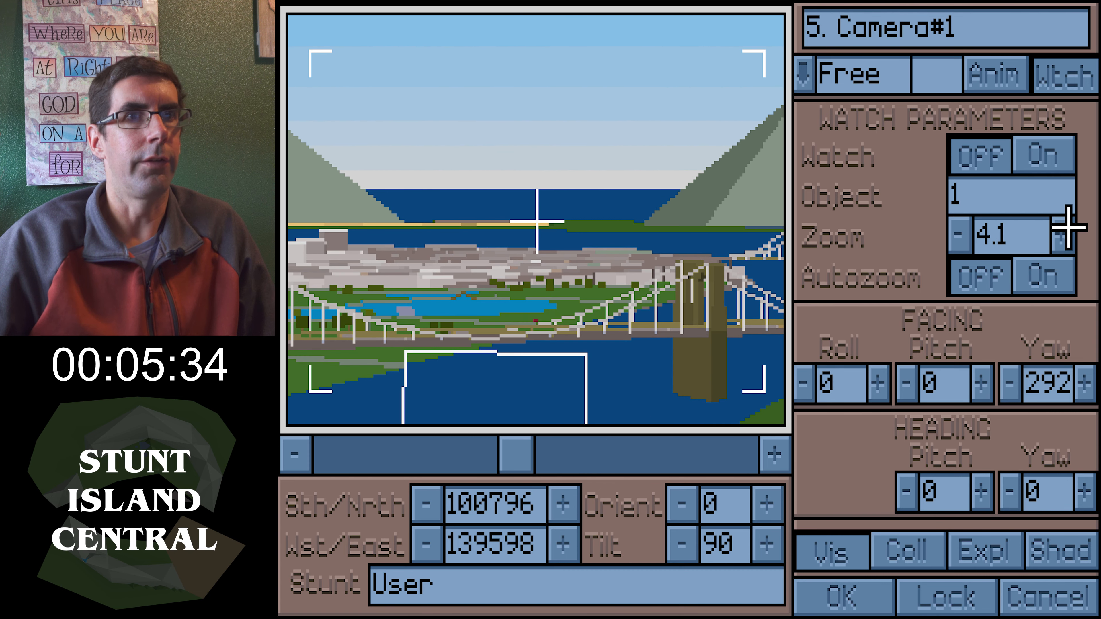
pyautogui.moveTo(961, 226); pyautogui.dragTo(961, 227)
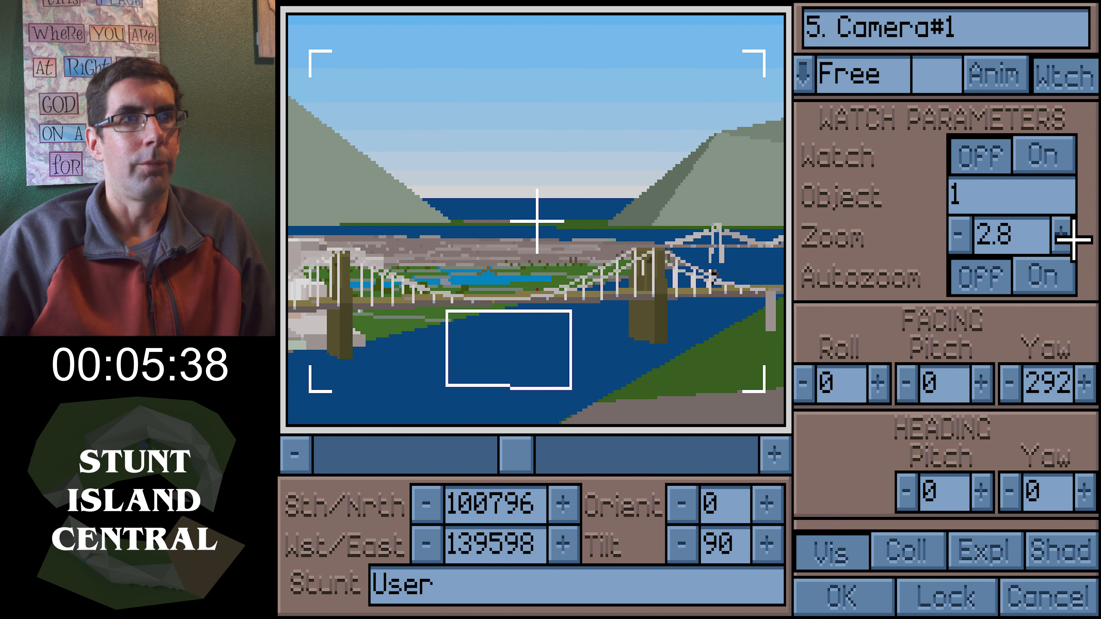
pyautogui.moveTo(1072, 239); pyautogui.dragTo(1069, 240)
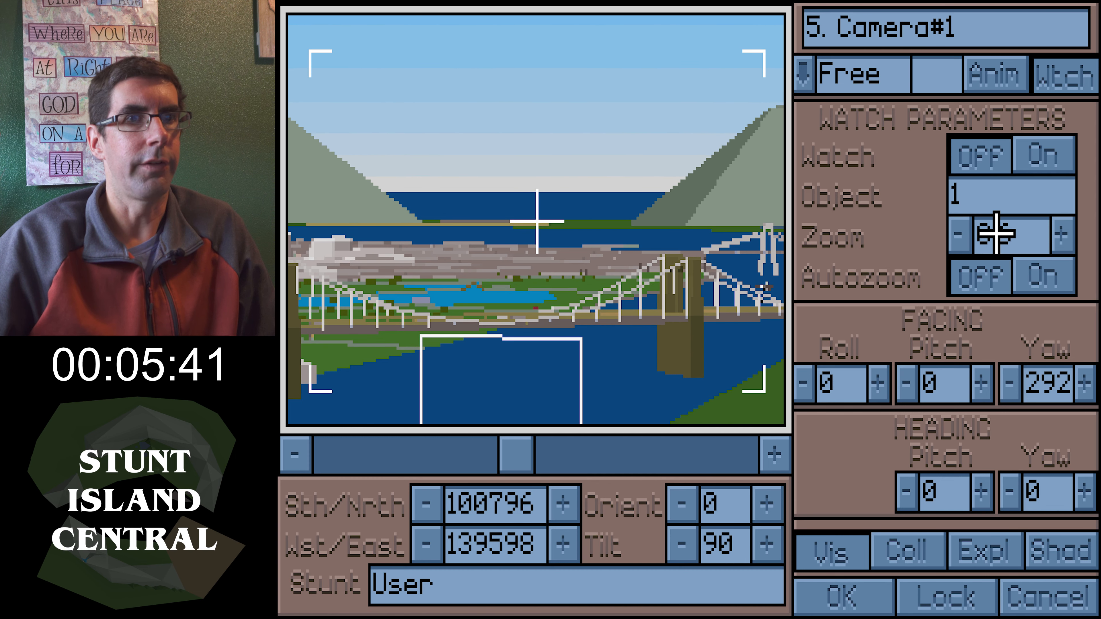
pyautogui.click(840, 583)
# Save the set, replacing the existing TESTSET.SET
pyautogui.click(929, 165)
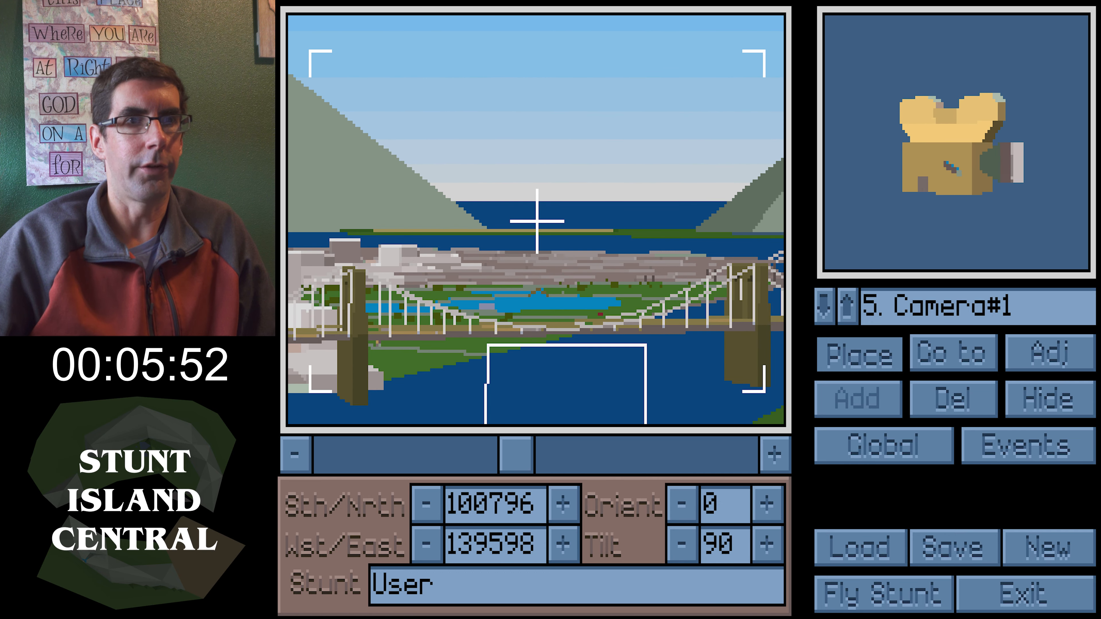
pyautogui.press('Escape')
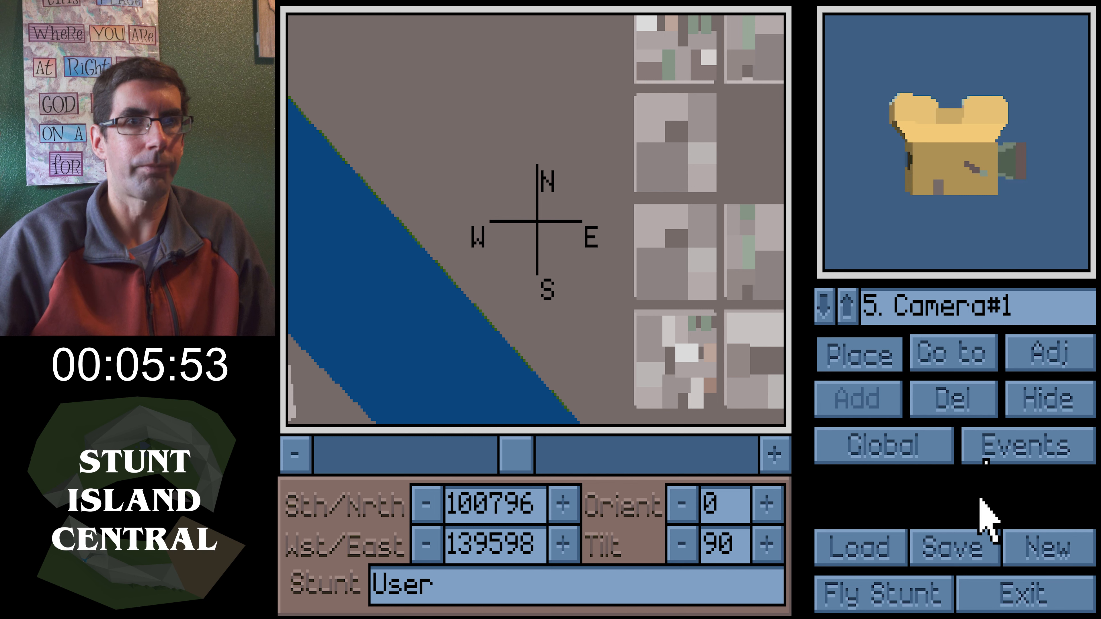
pyautogui.click(900, 578)
pyautogui.press('Return')
pyautogui.press('Return')
pyautogui.press('Return')
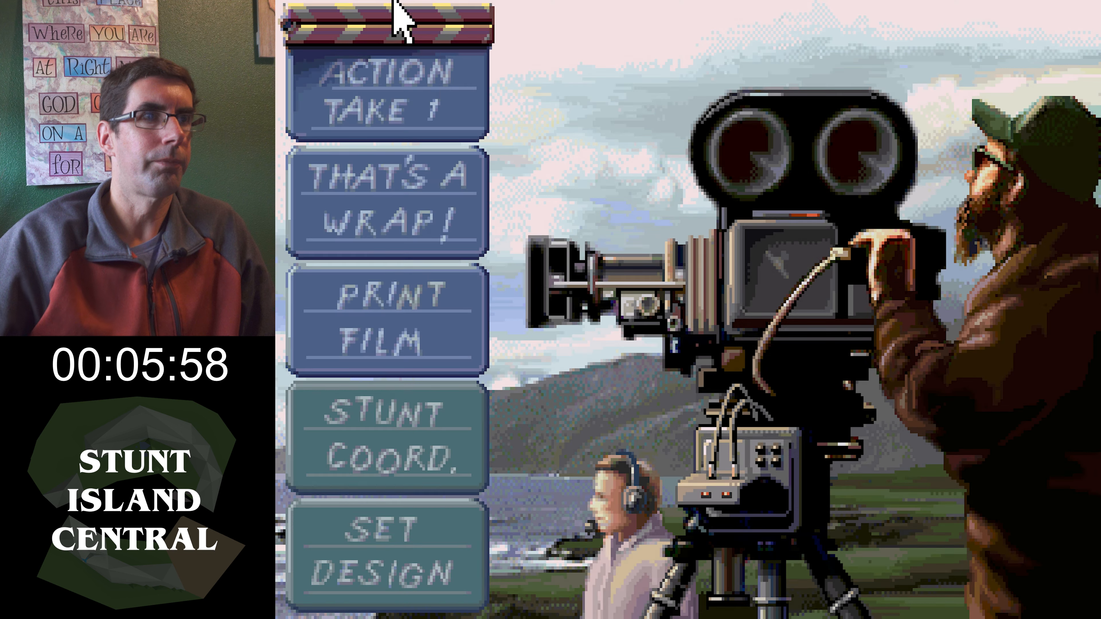
# Fly the stunt and switch between cameras 1, 2 and 3 to check each view
pyautogui.click(442, 73)
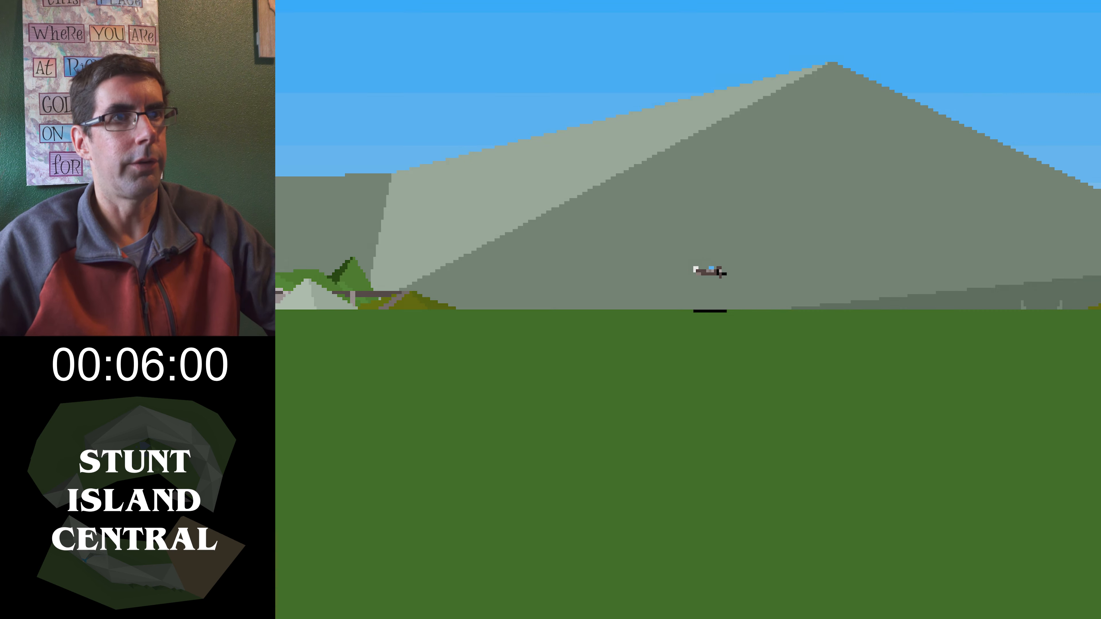
pyautogui.press('F2')
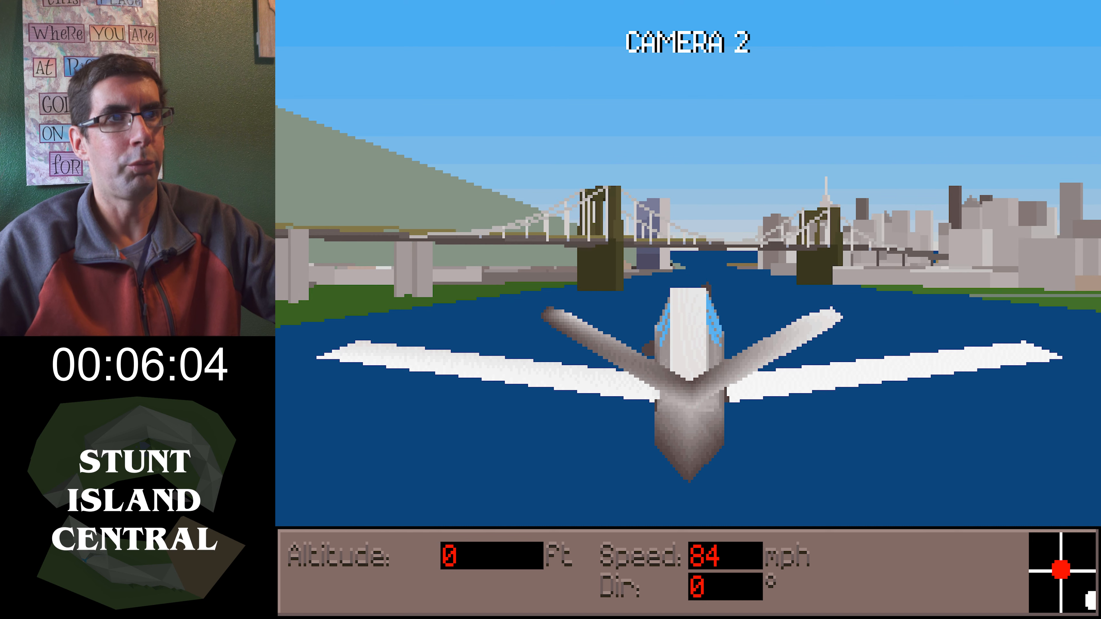
pyautogui.press('F3')
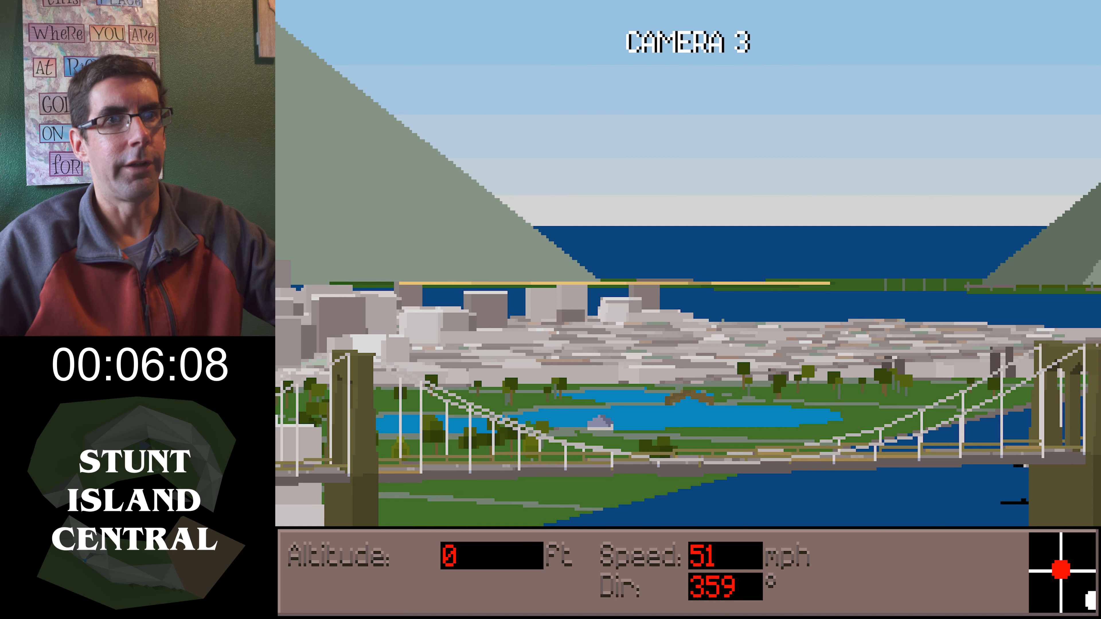
pyautogui.press('F2')
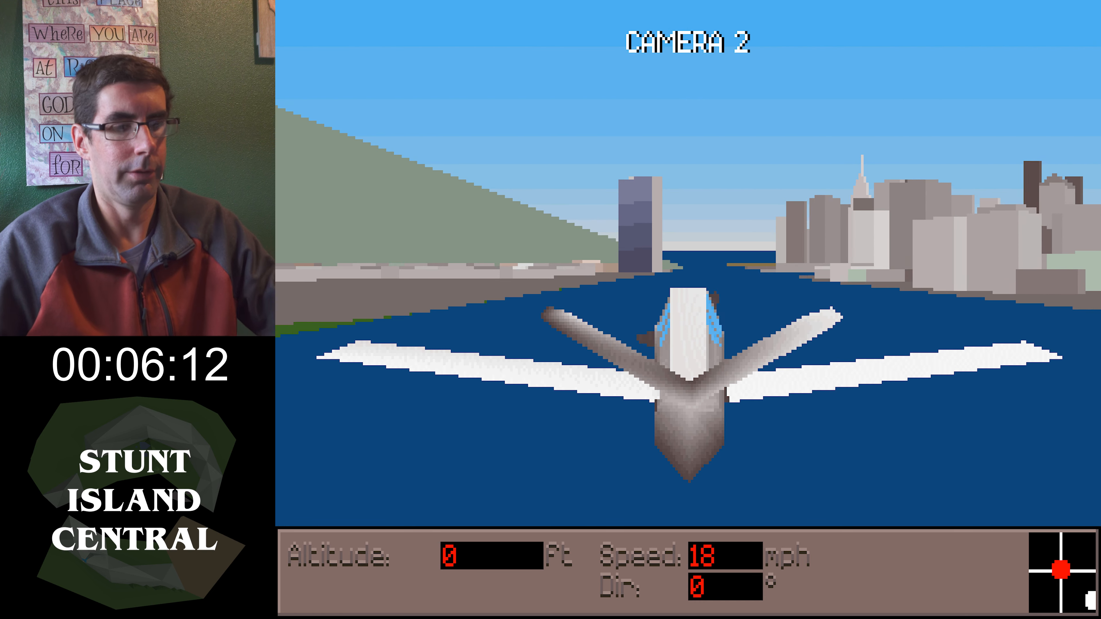
pyautogui.press('F3')
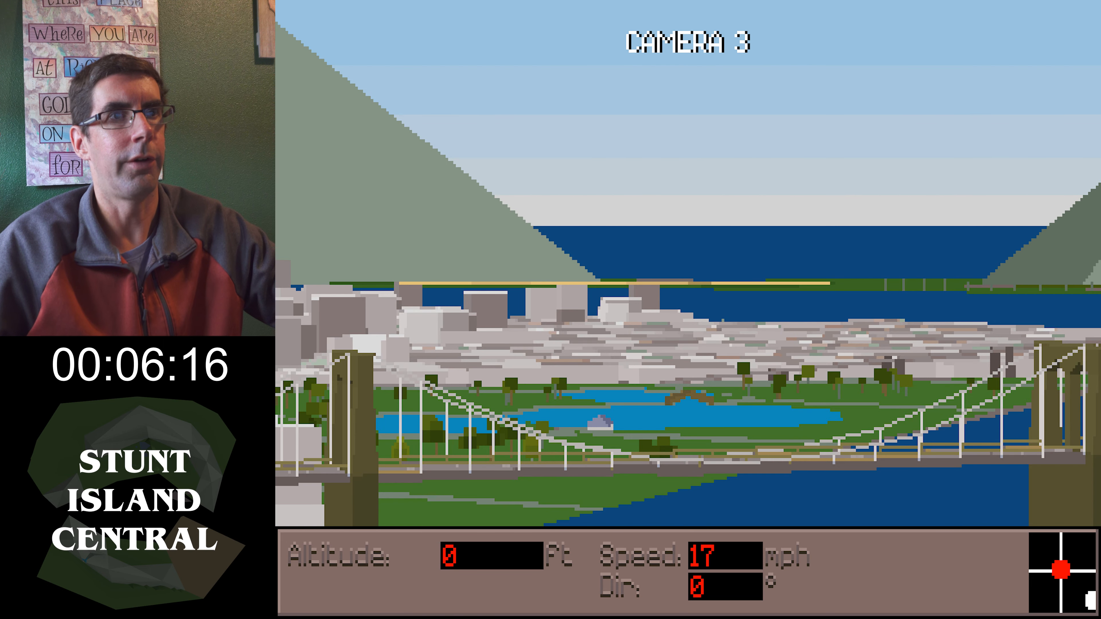
pyautogui.press('F1')
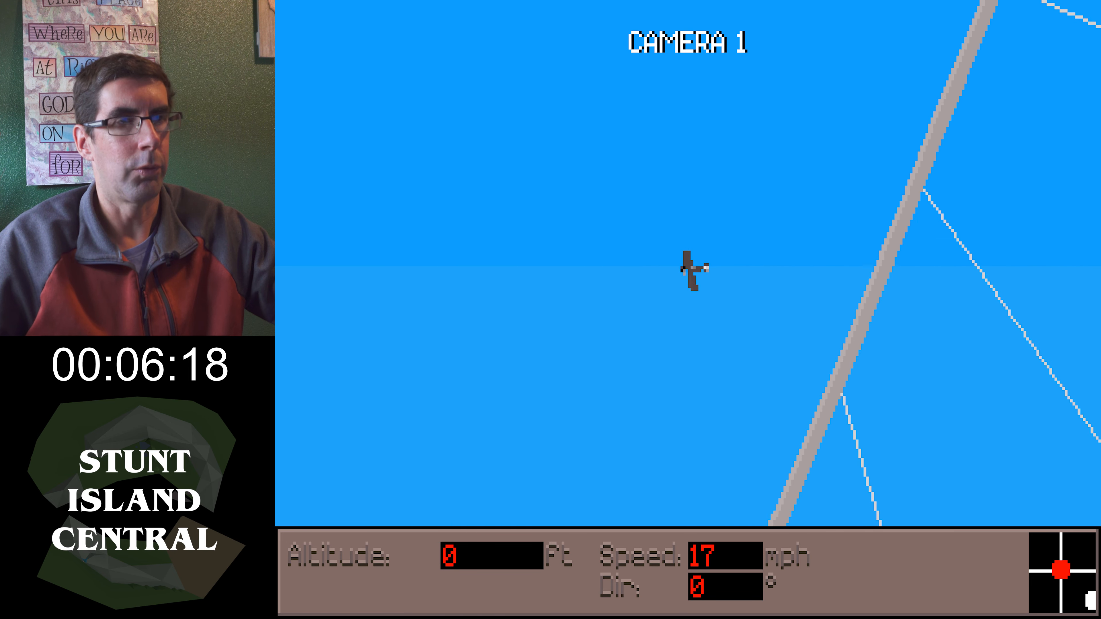
pyautogui.press('F2')
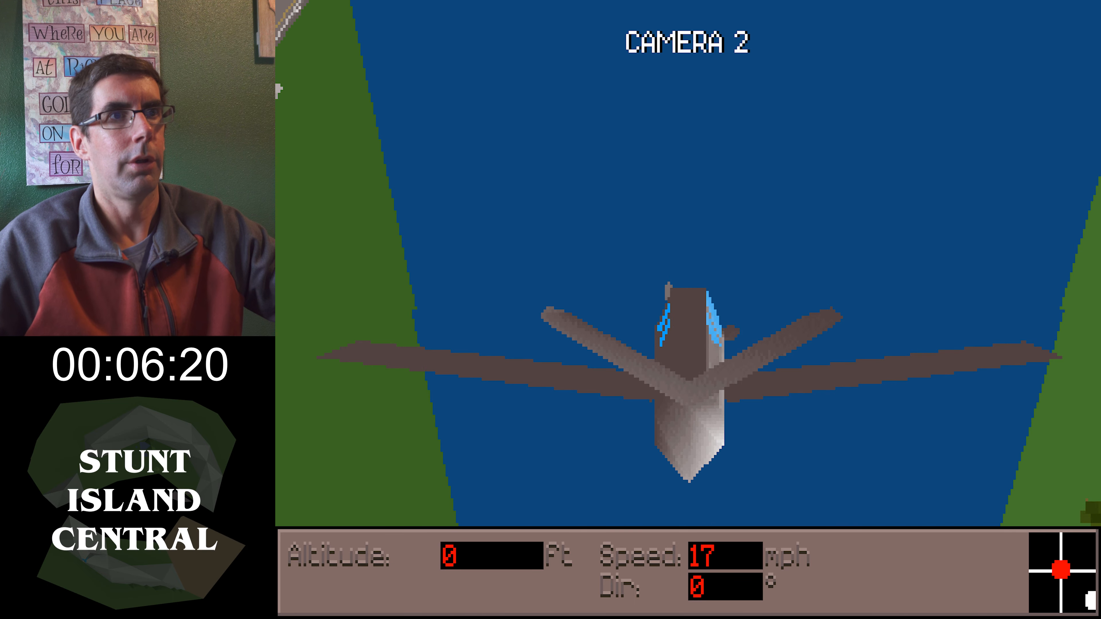
# Switch the flight view to camera 3, end the stunt, and save the take as TESTSET.TKE
pyautogui.press('F3')
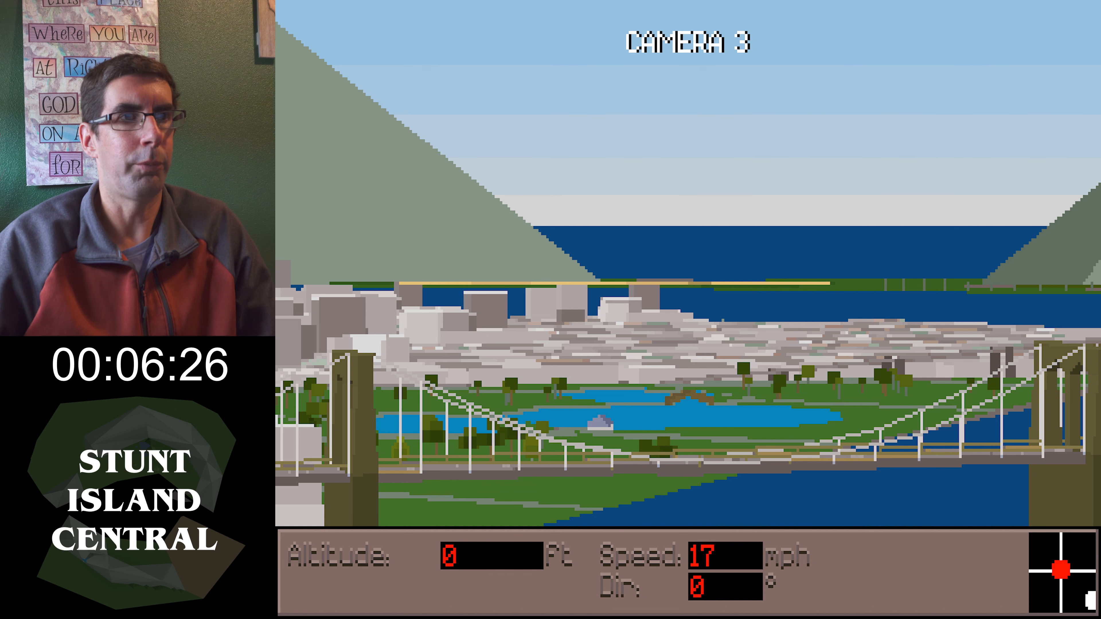
pyautogui.press('Escape')
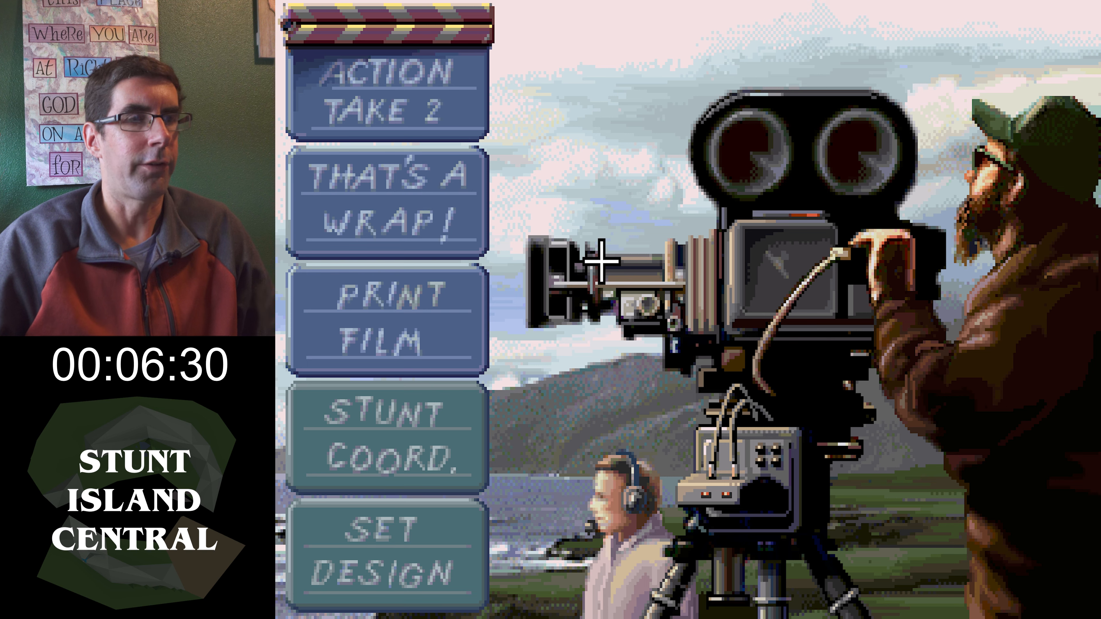
pyautogui.press('Escape')
pyautogui.click(563, 361)
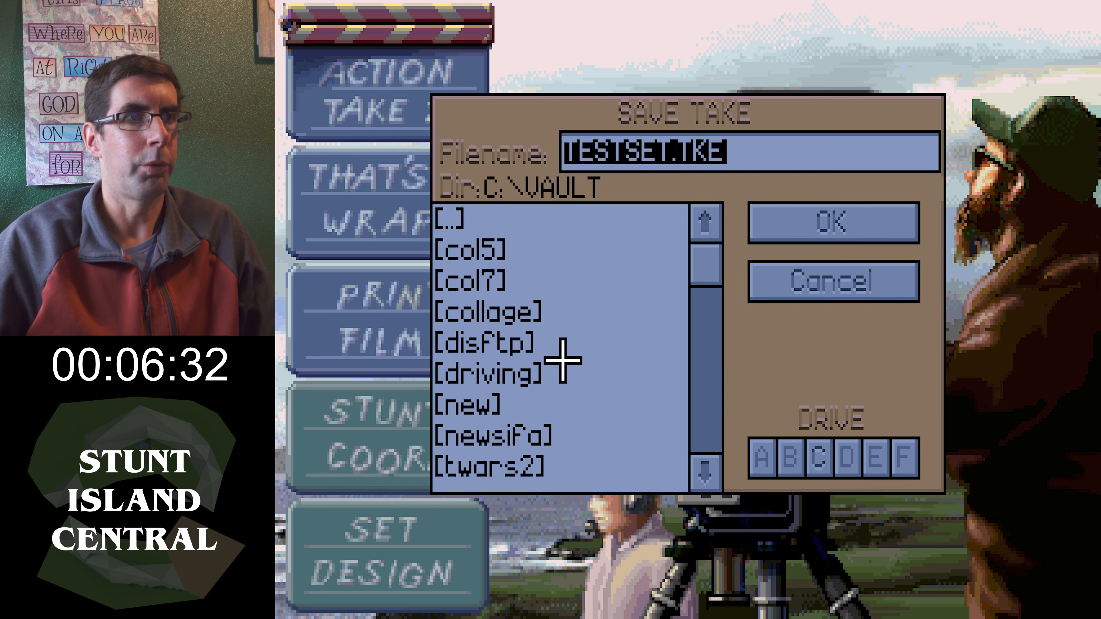
pyautogui.click(787, 215)
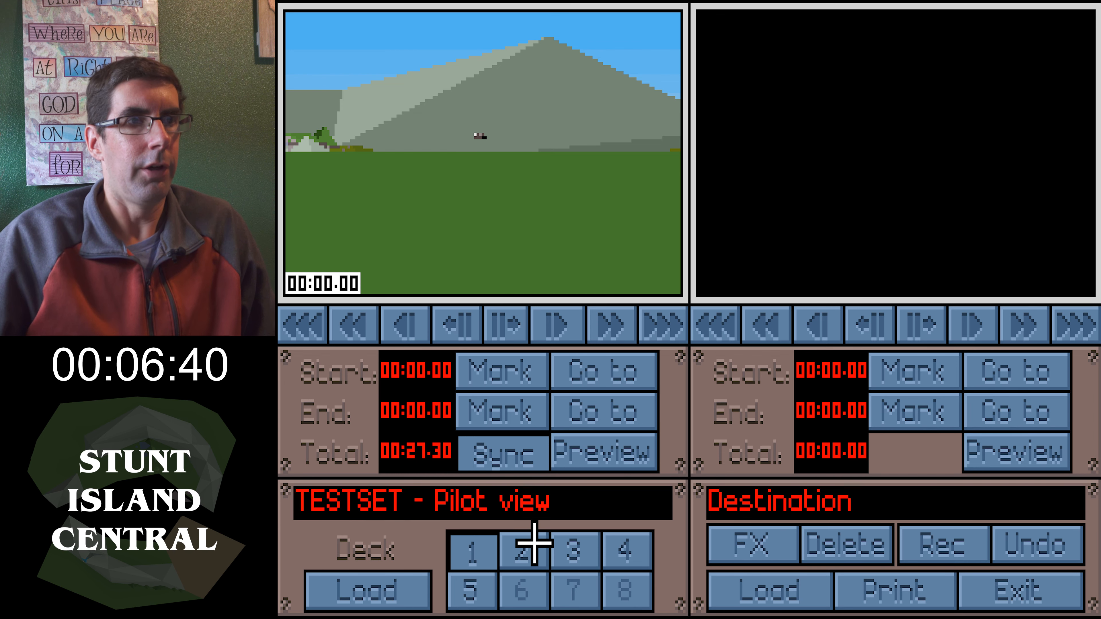
# Compare the recorded footage of the pilot view and cameras 1, 2 and 3 in the editing room's source deck
pyautogui.click(567, 552)
pyautogui.click(630, 554)
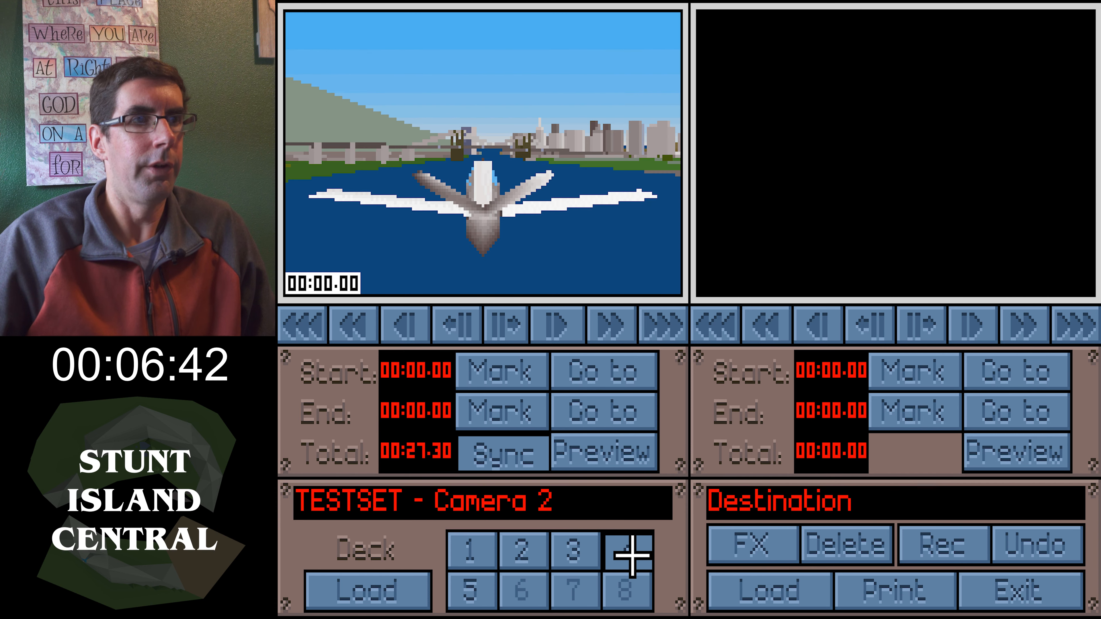
pyautogui.click(485, 597)
pyautogui.click(576, 549)
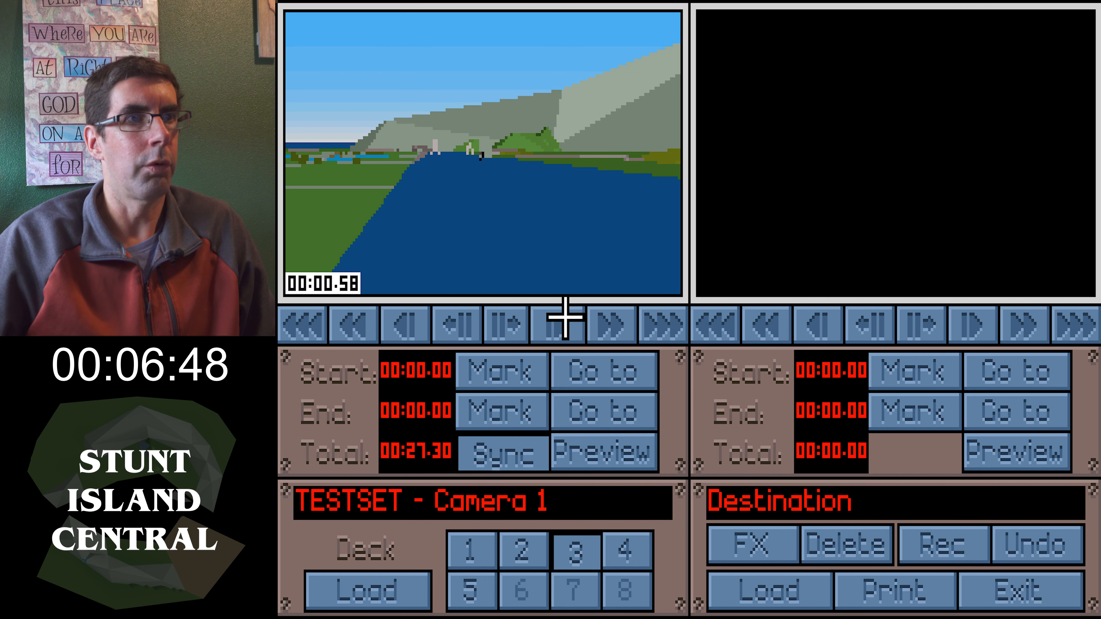
pyautogui.click(594, 319)
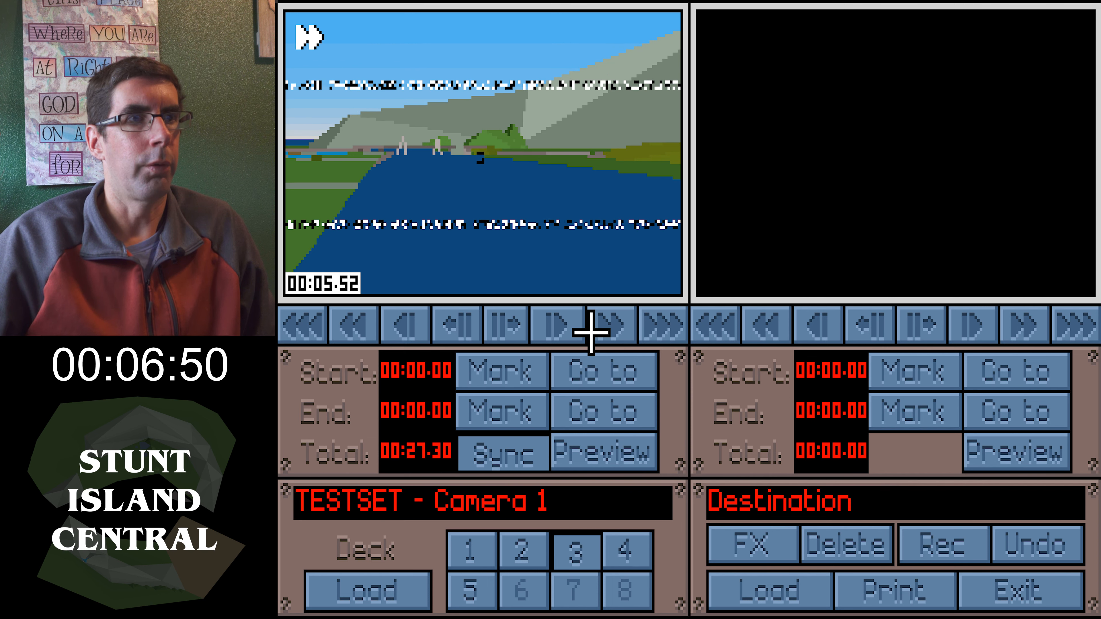
pyautogui.click(496, 322)
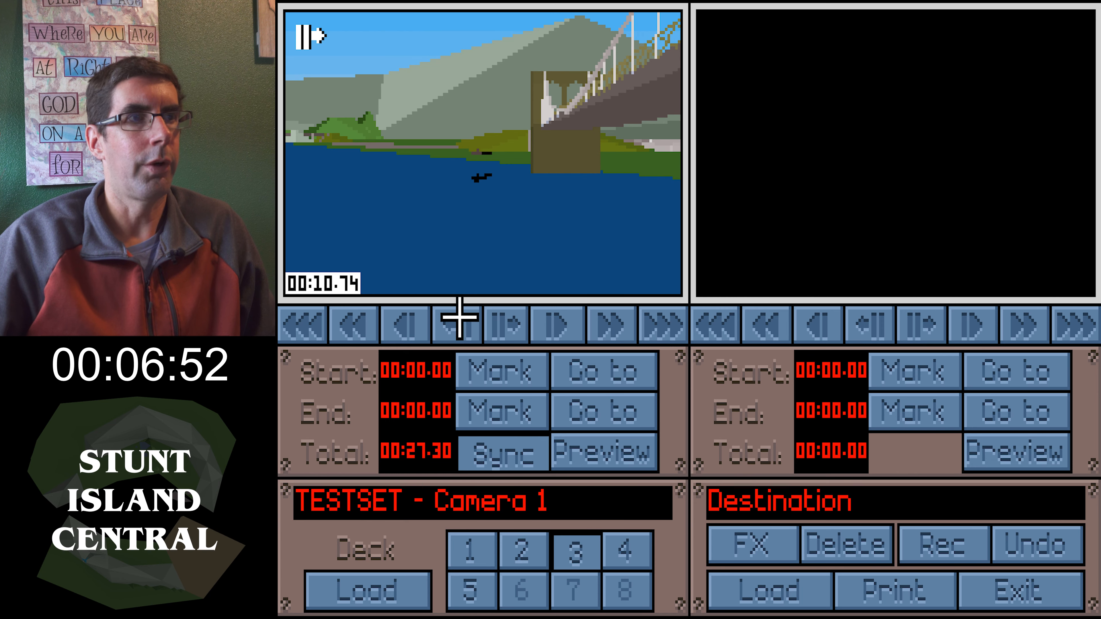
pyautogui.click(631, 552)
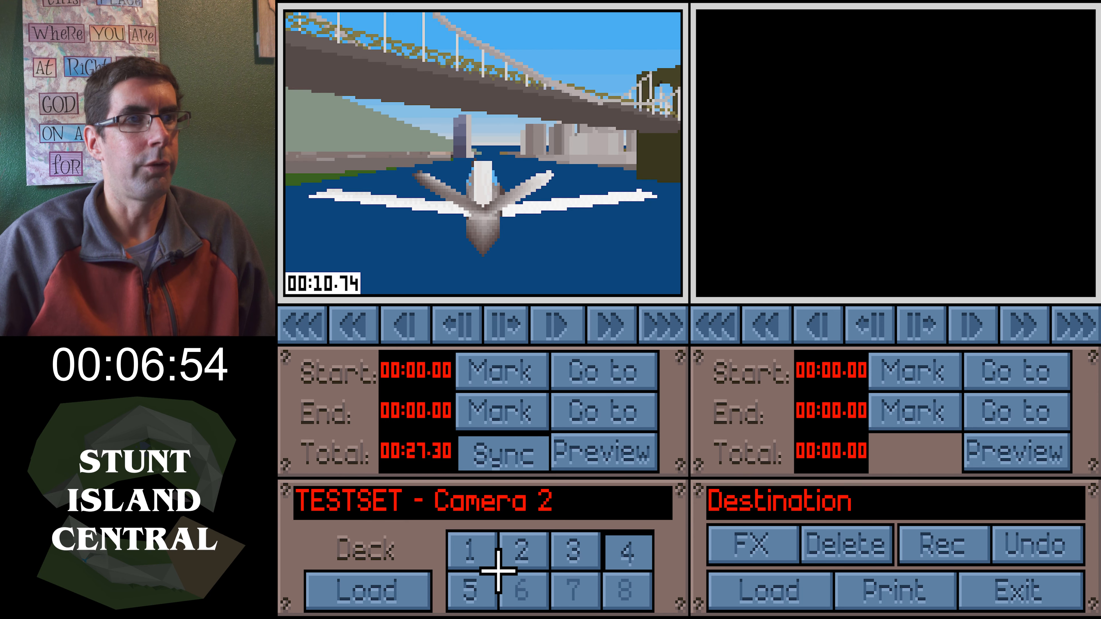
pyautogui.click(460, 603)
pyautogui.click(565, 557)
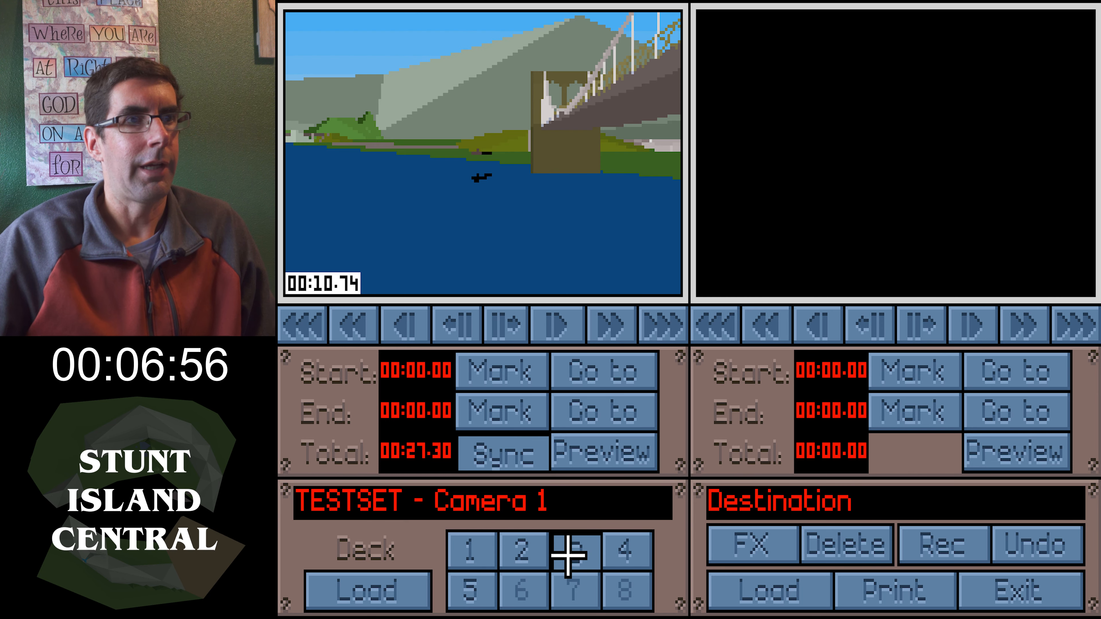
pyautogui.click(627, 556)
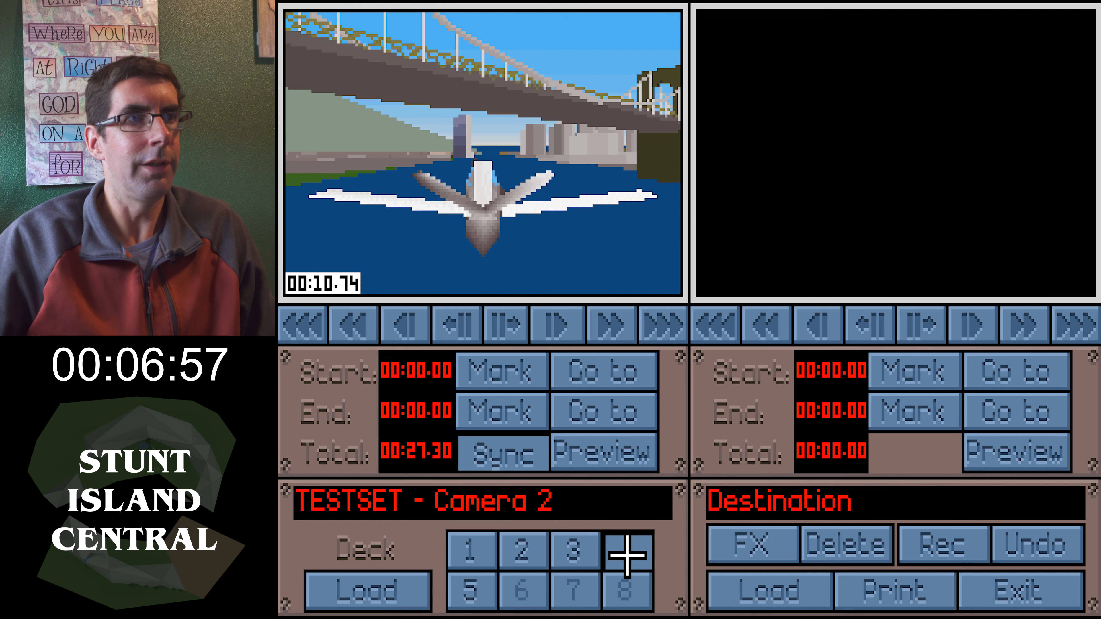
# Mark a camera 2 clip from 00:06.84 to 00:10.08 and record it to the destination tape
pyautogui.click(381, 331)
pyautogui.click(513, 331)
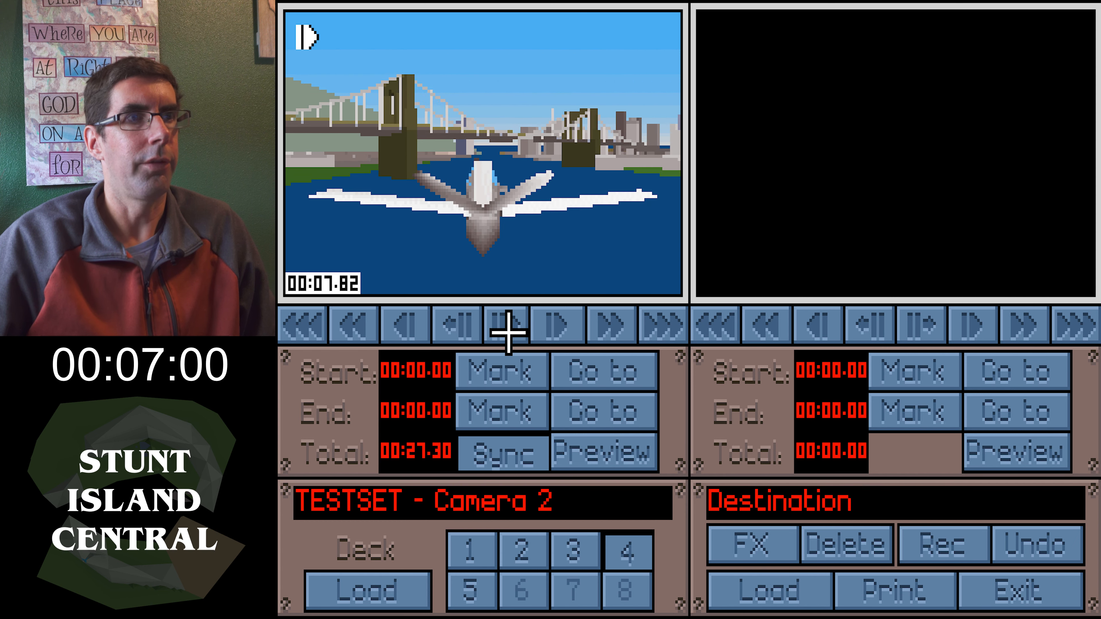
pyautogui.click(499, 332)
pyautogui.click(412, 329)
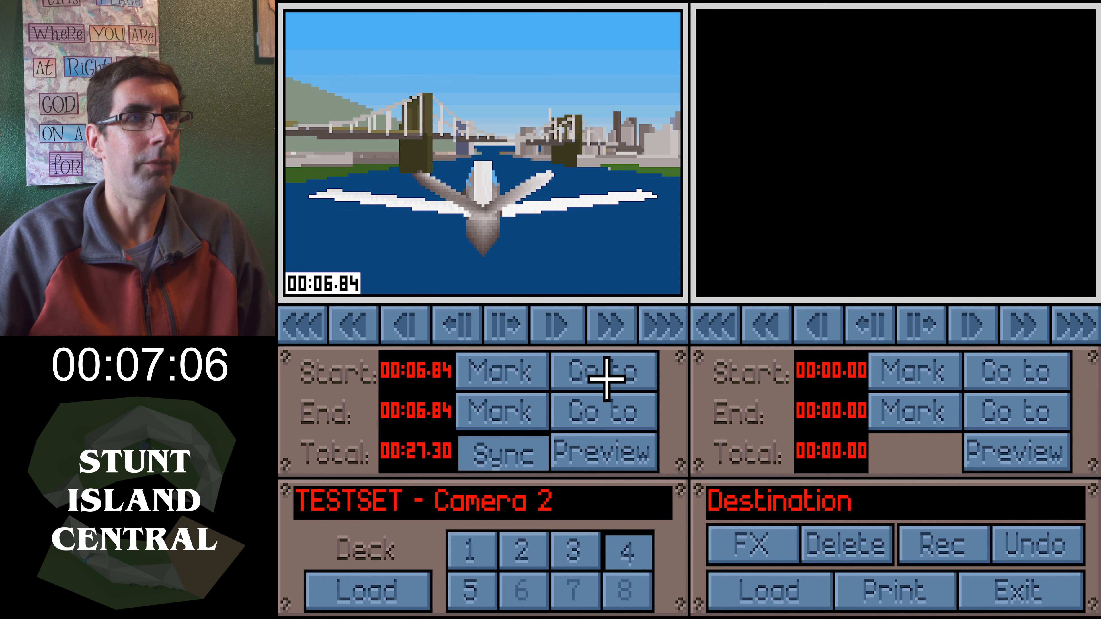
pyautogui.click(549, 324)
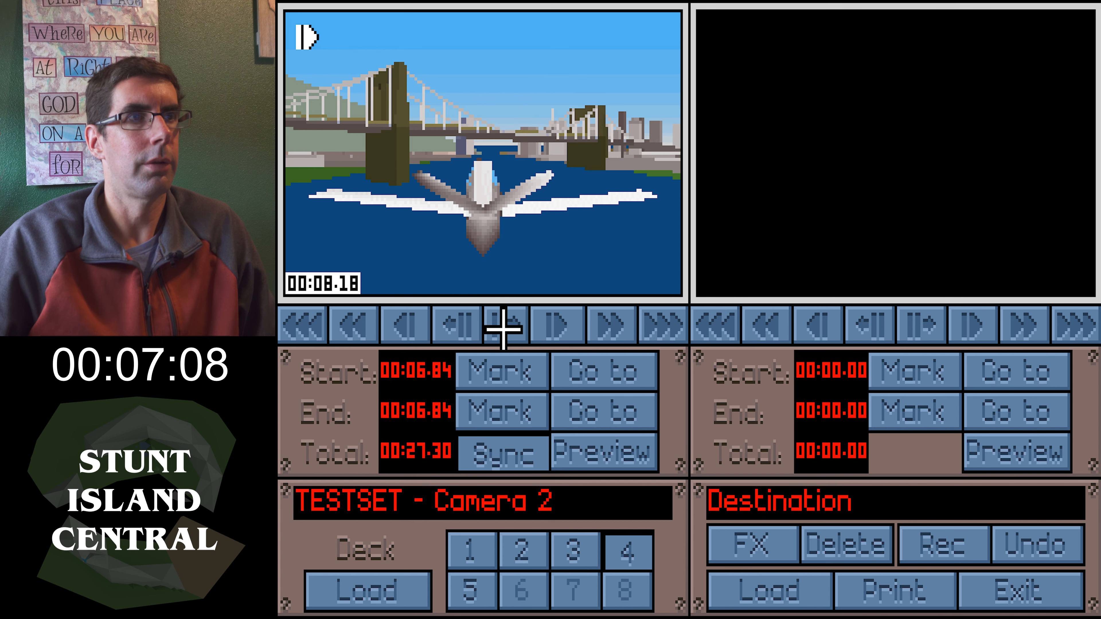
pyautogui.click(515, 325)
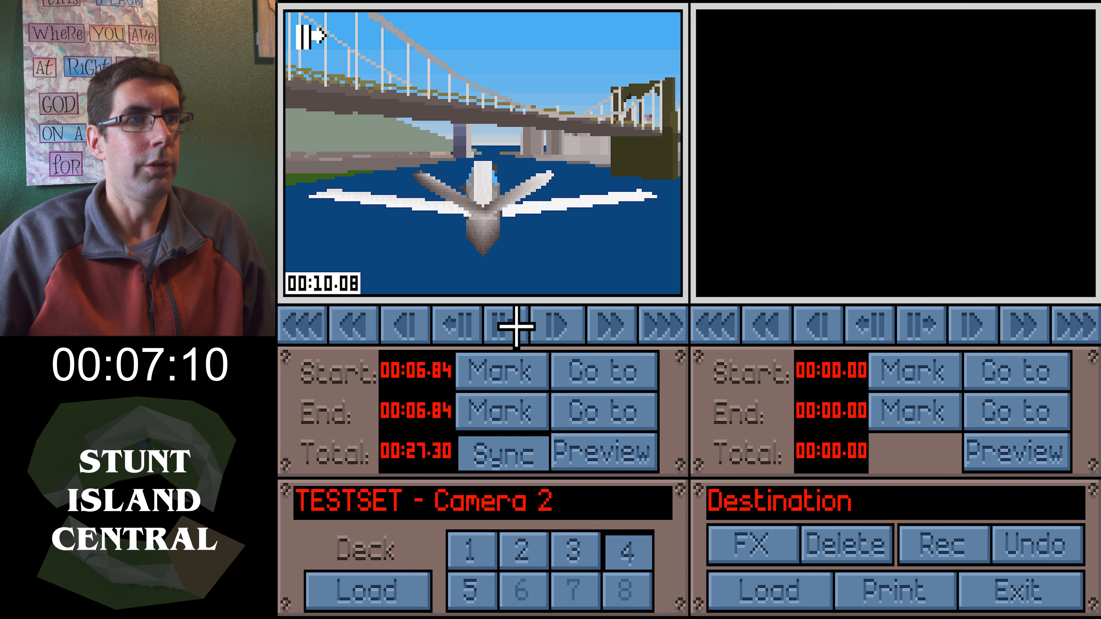
pyautogui.click(537, 421)
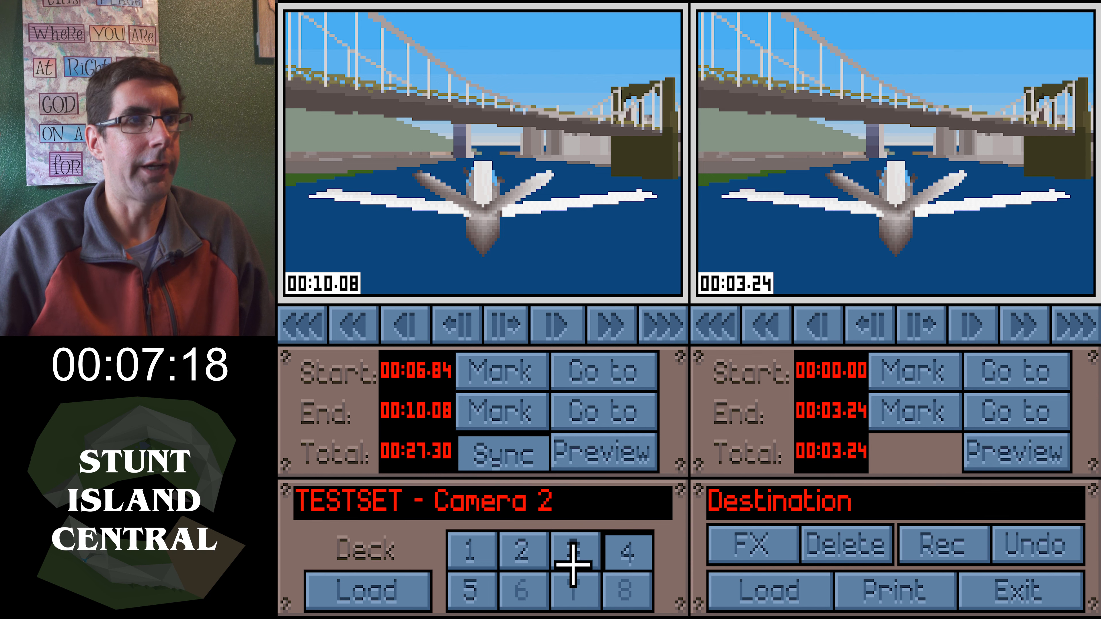
# Mark a camera 1 clip from 00:10.98 to 00:13.28 and record it to the destination tape
pyautogui.click(565, 556)
pyautogui.click(561, 323)
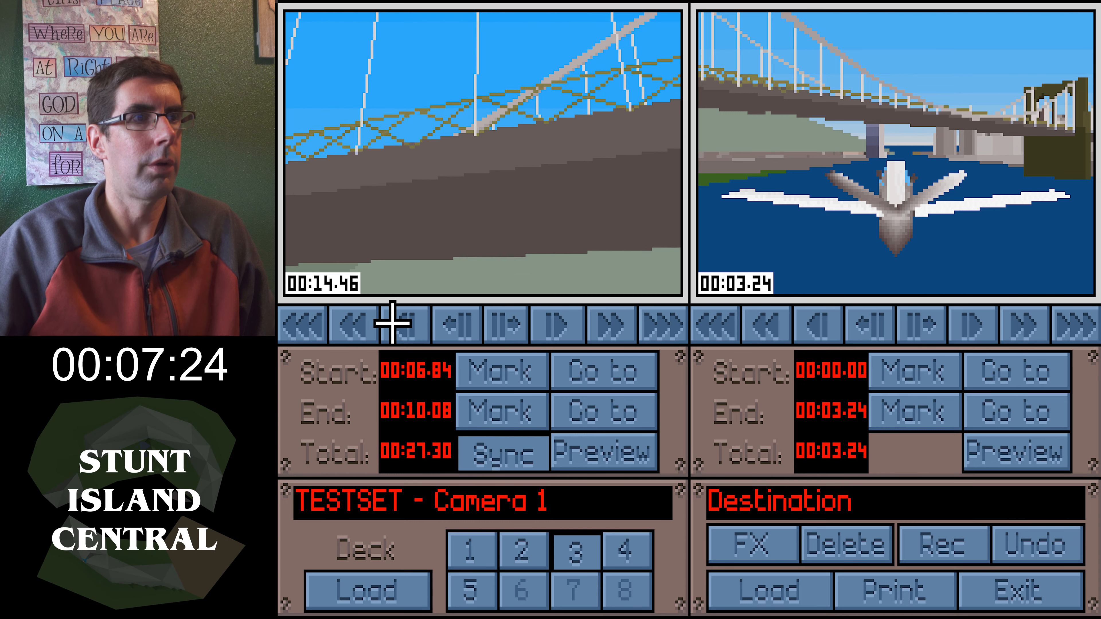
pyautogui.click(369, 323)
pyautogui.click(542, 323)
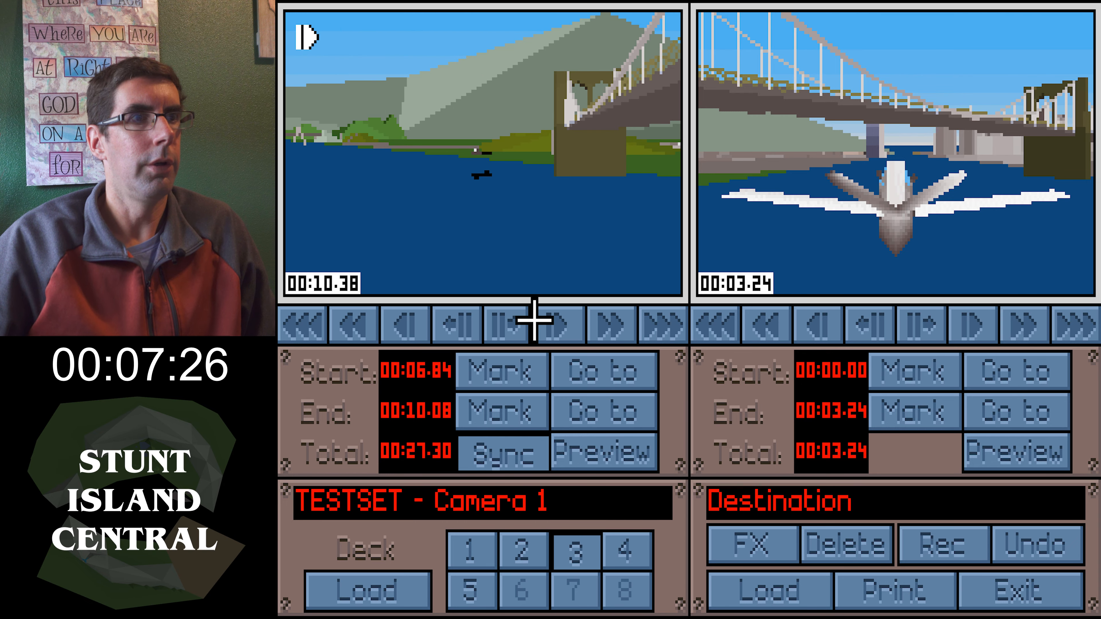
pyautogui.click(503, 323)
pyautogui.click(526, 356)
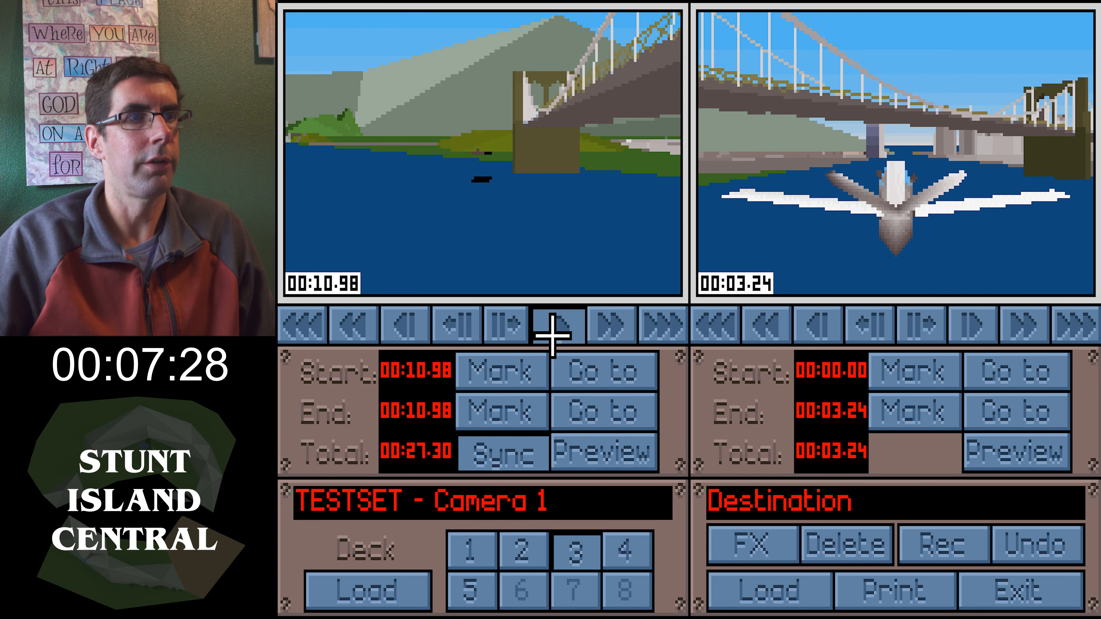
pyautogui.click(505, 323)
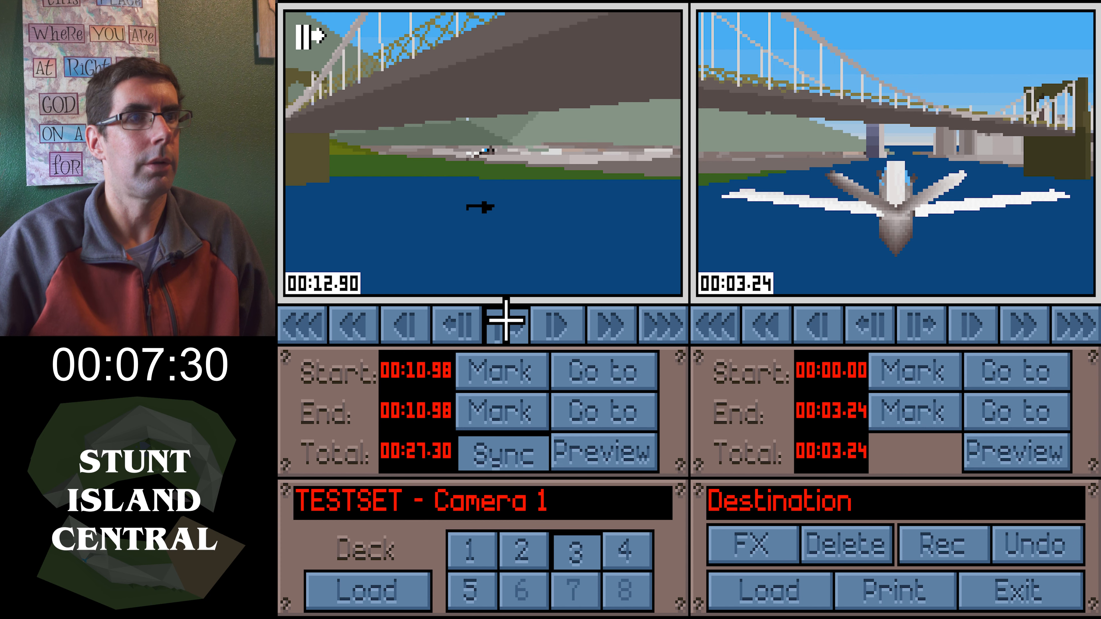
pyautogui.click(506, 321)
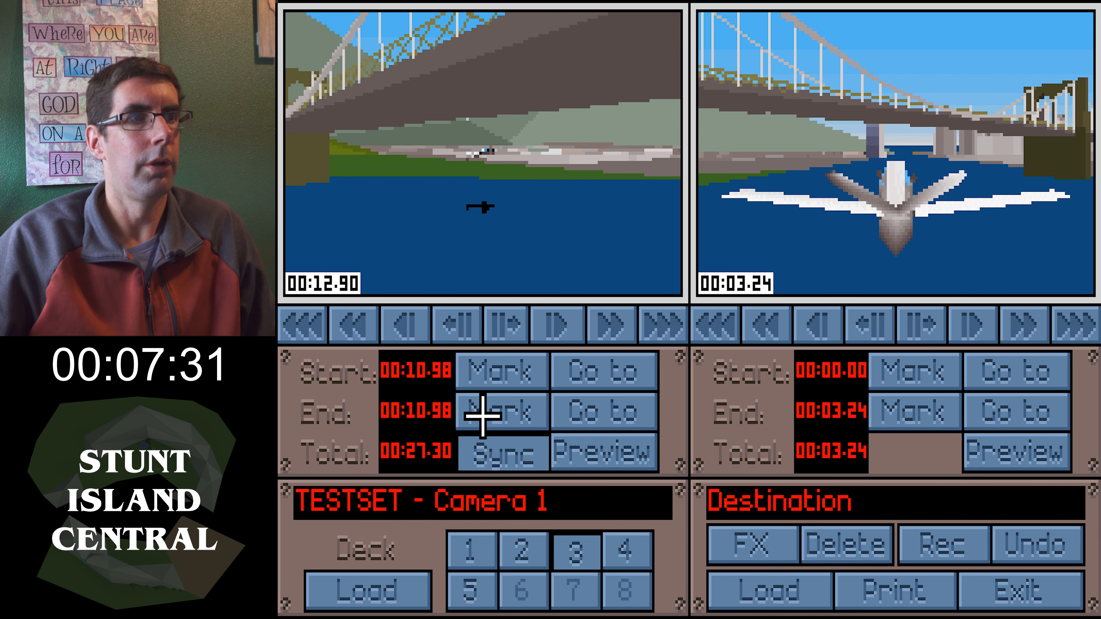
pyautogui.click(547, 323)
pyautogui.click(505, 323)
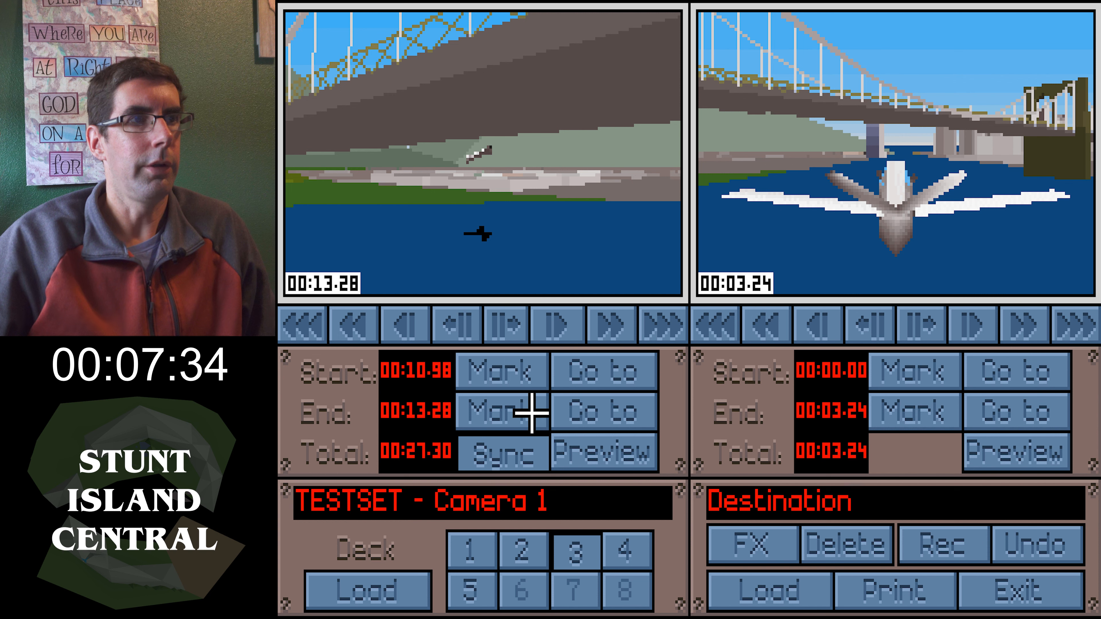
pyautogui.click(949, 560)
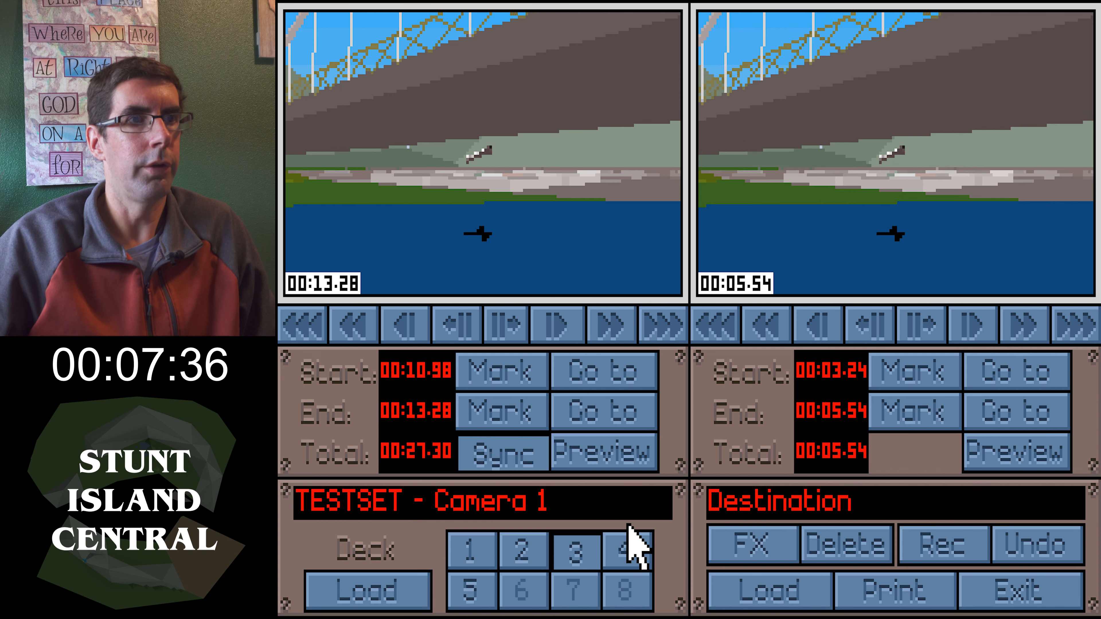
# Mark a camera 3 clip from 00:12.78 to 00:15.54 and record it to the destination tape
pyautogui.click(632, 544)
pyautogui.click(464, 590)
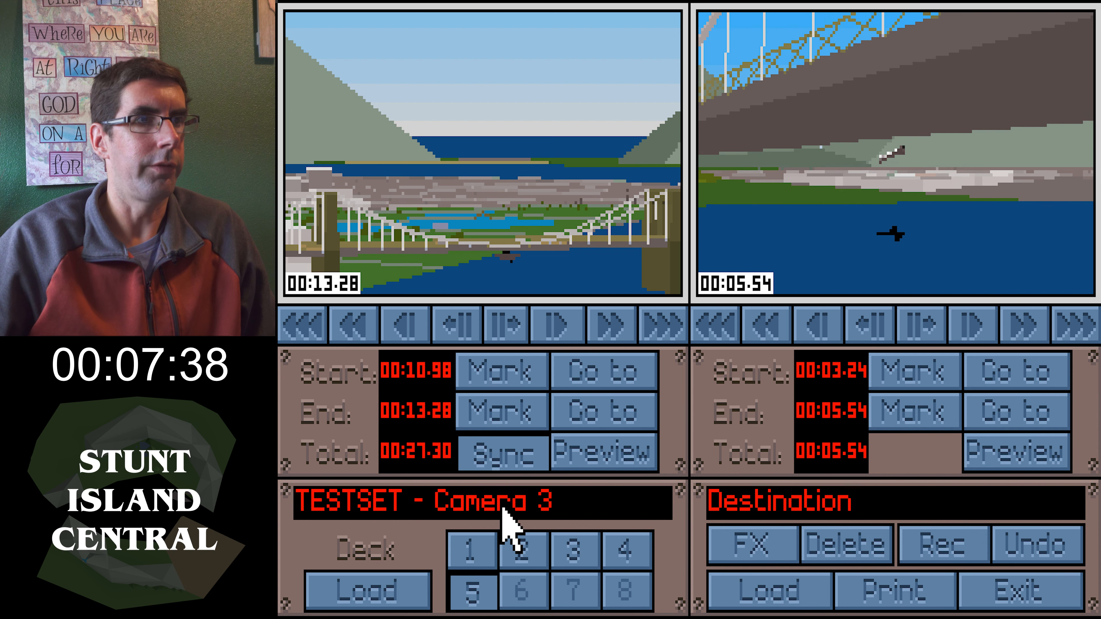
pyautogui.click(542, 330)
pyautogui.click(508, 324)
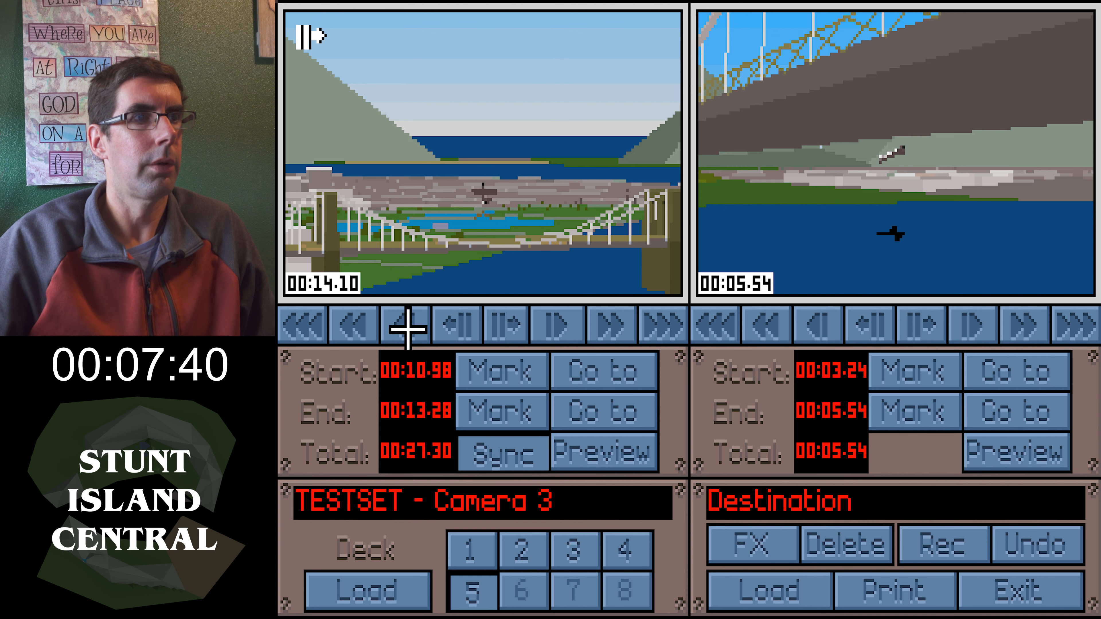
pyautogui.click(408, 330)
pyautogui.click(503, 326)
pyautogui.click(492, 370)
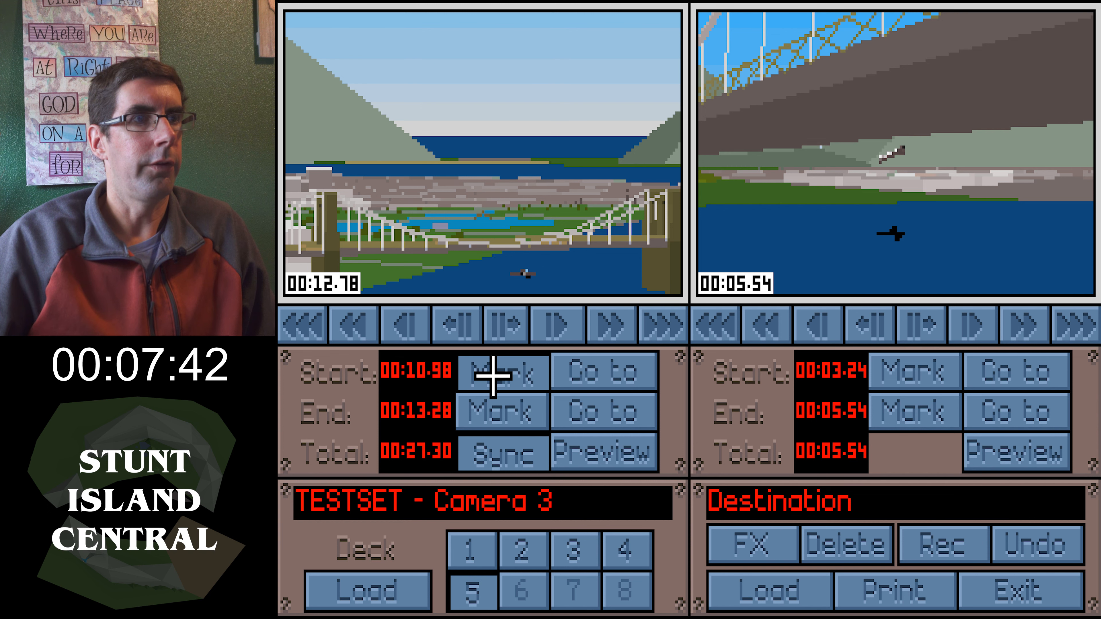
pyautogui.click(597, 320)
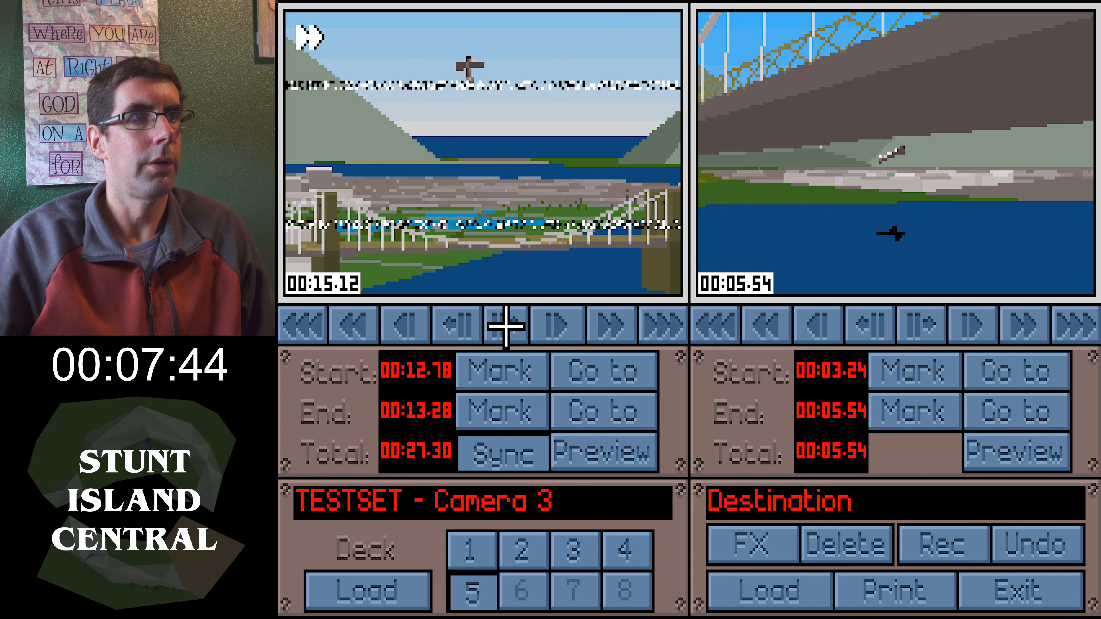
pyautogui.click(504, 323)
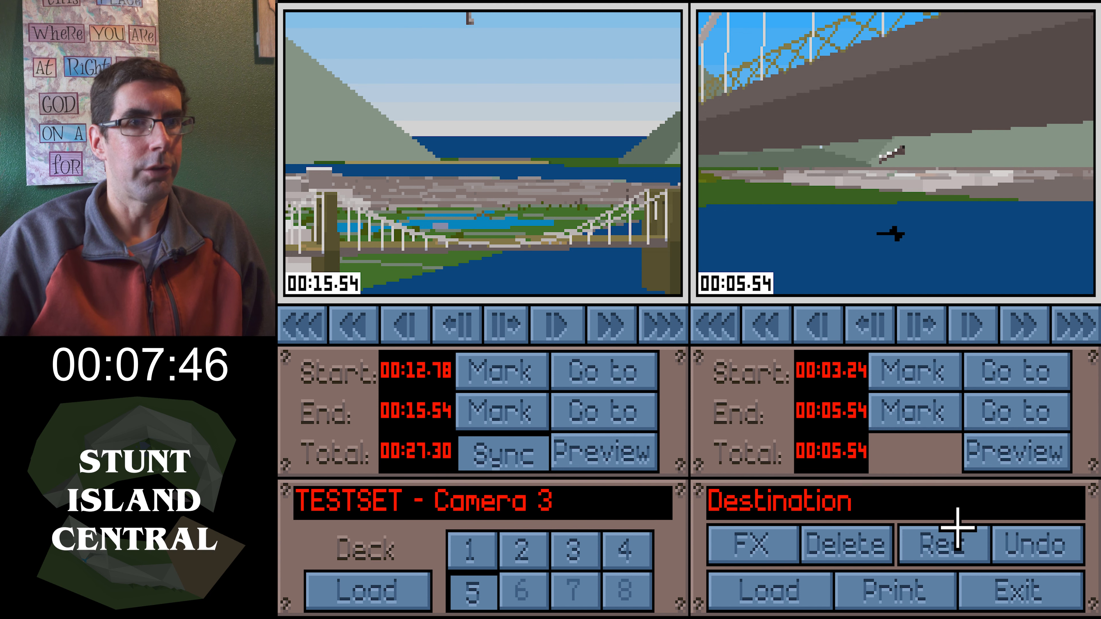
pyautogui.click(949, 534)
# Mark a camera 2 clip from 00:16.94 to 00:22.84 and record it to the destination tape
pyautogui.click(580, 546)
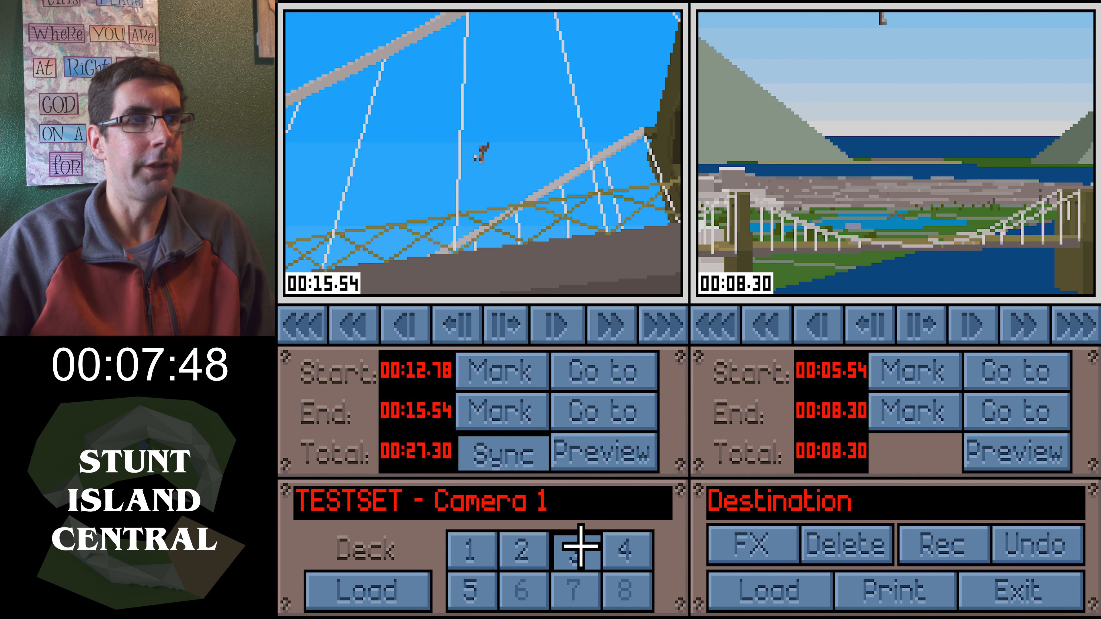
pyautogui.click(524, 540)
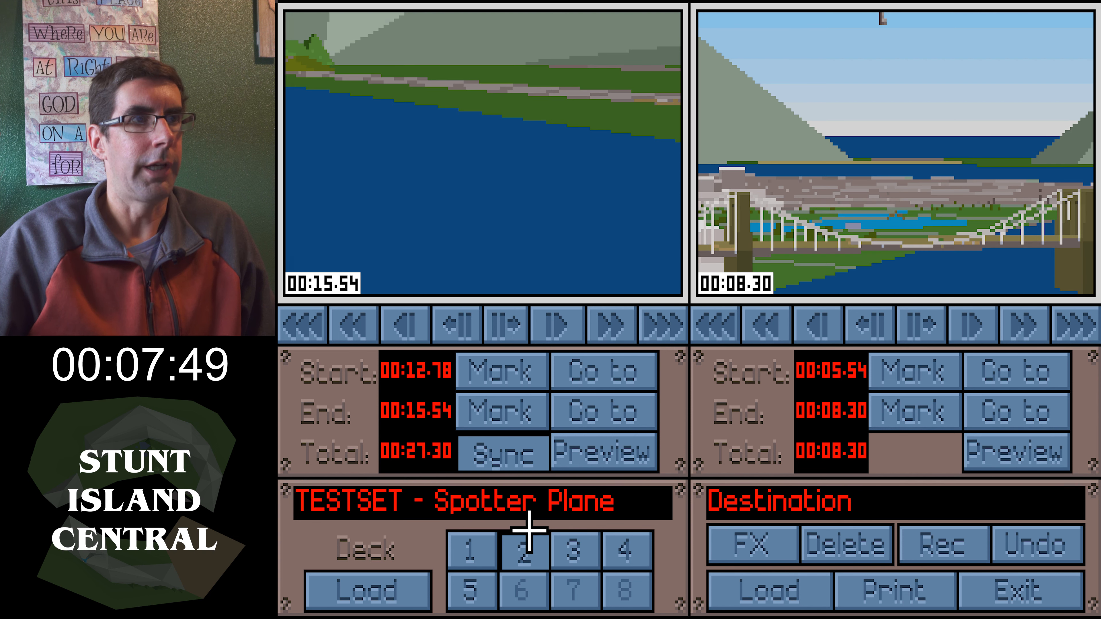
pyautogui.click(588, 561)
pyautogui.click(620, 559)
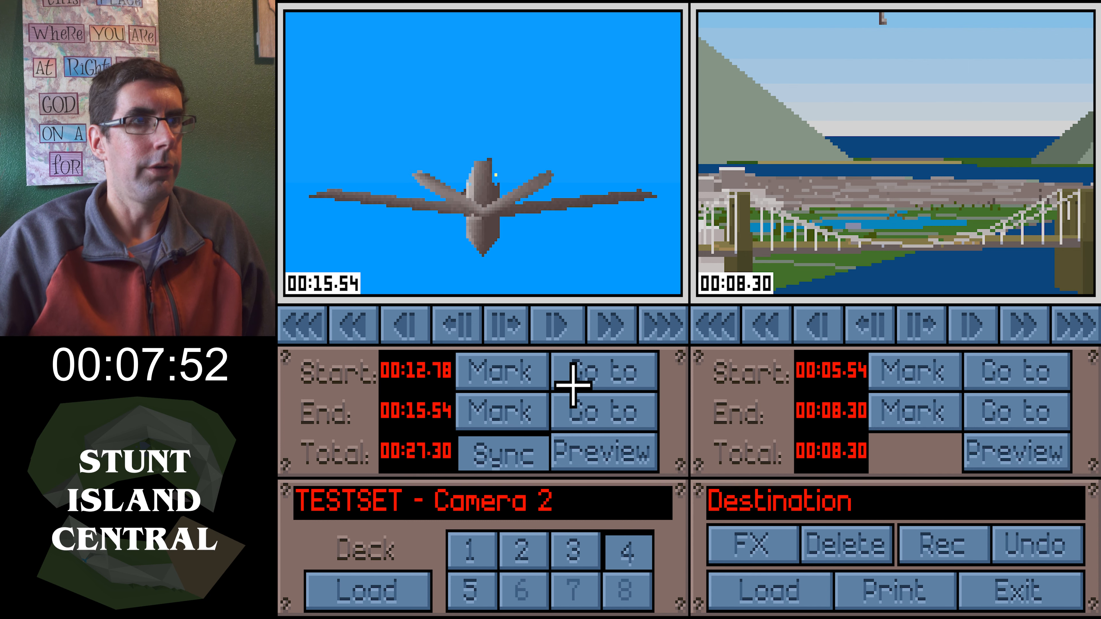
pyautogui.click(558, 323)
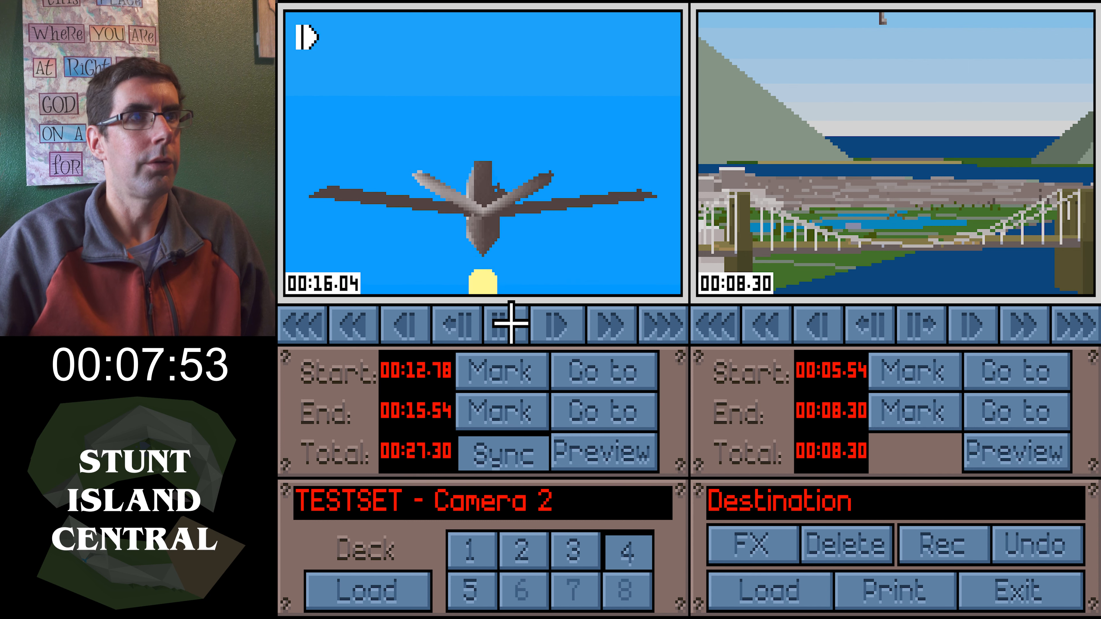
pyautogui.click(479, 330)
pyautogui.click(404, 326)
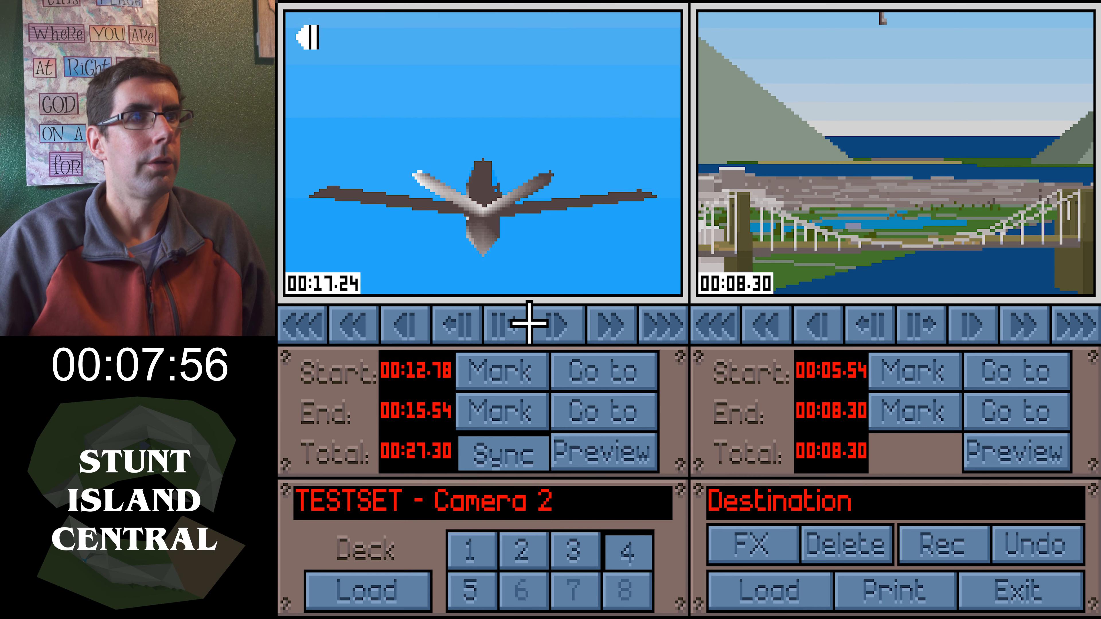
pyautogui.click(498, 329)
pyautogui.click(506, 373)
pyautogui.click(553, 324)
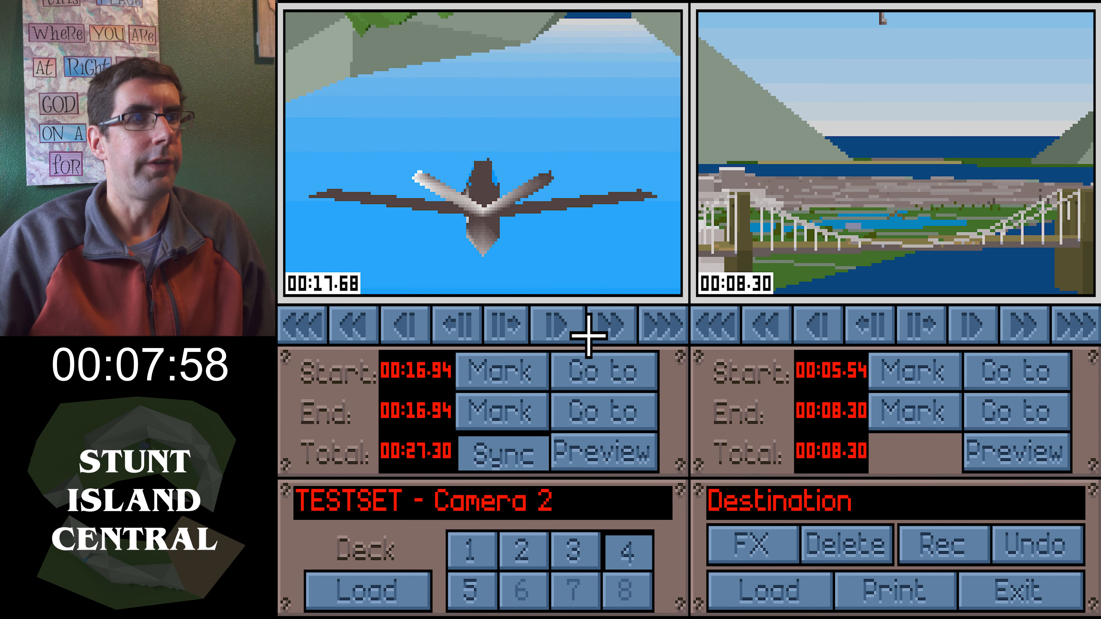
pyautogui.click(591, 332)
pyautogui.click(506, 324)
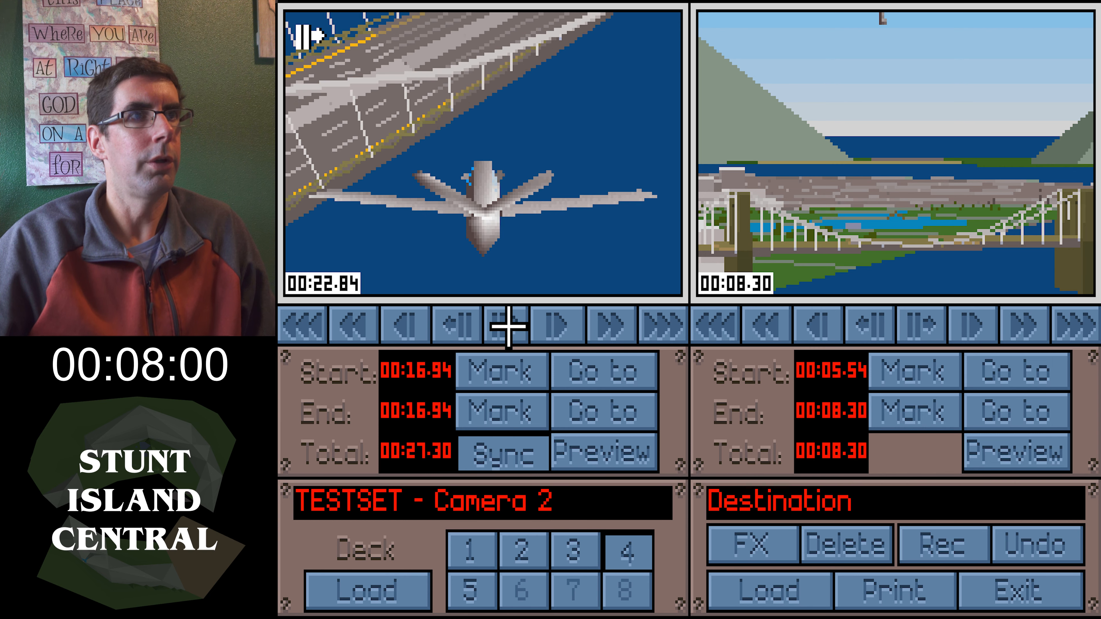
pyautogui.click(944, 547)
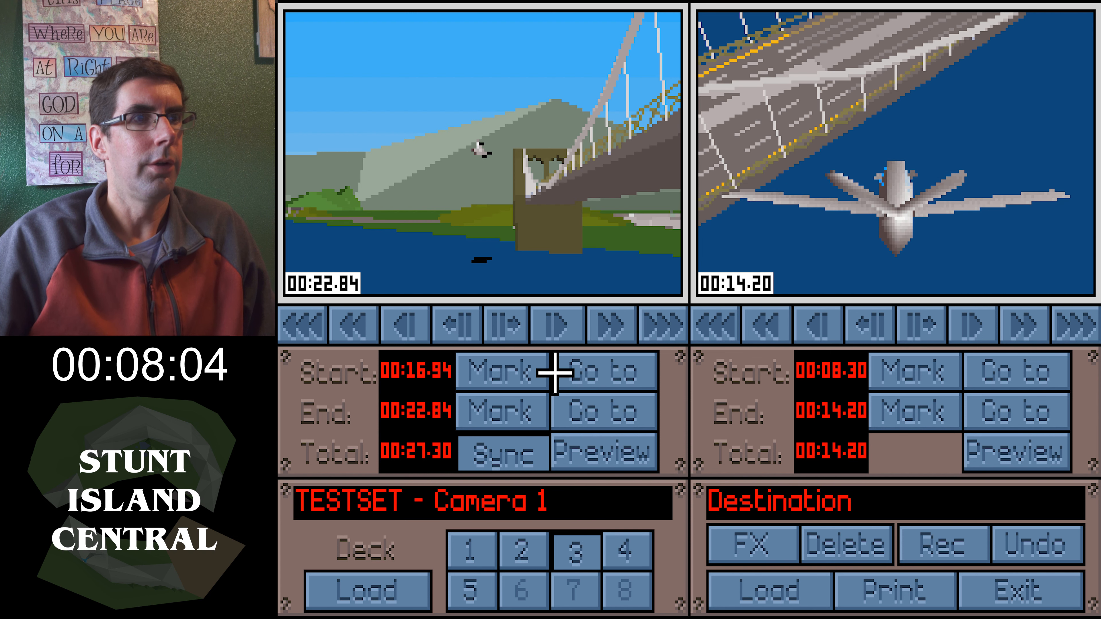
# Mark a camera 3 clip from 00:22.84 to 00:26.84 and record it to the destination tape
pyautogui.click(483, 592)
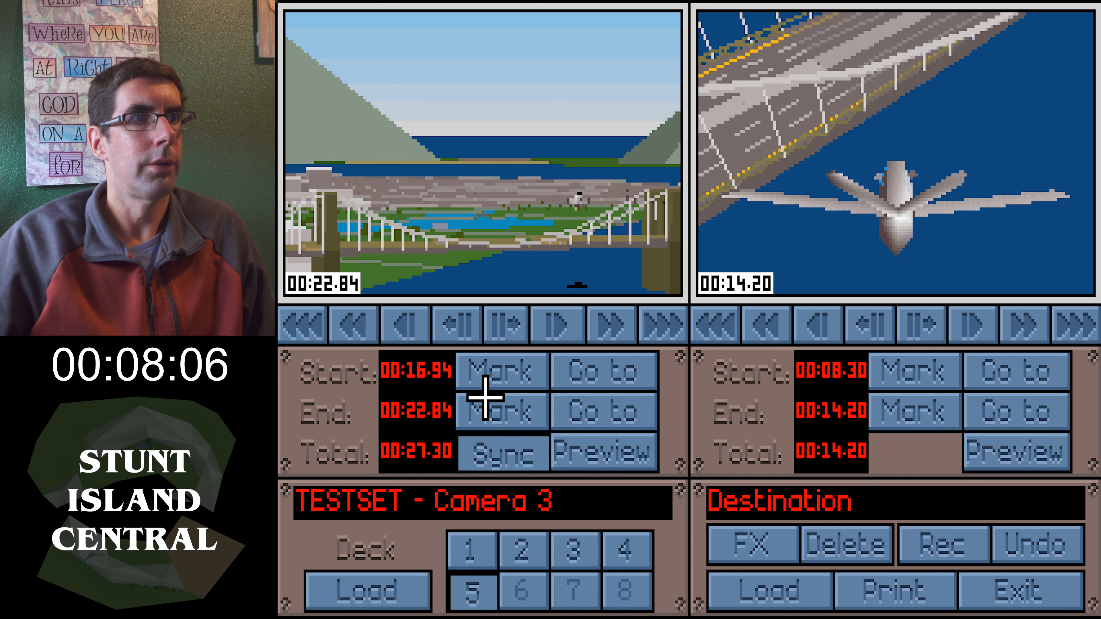
pyautogui.click(556, 324)
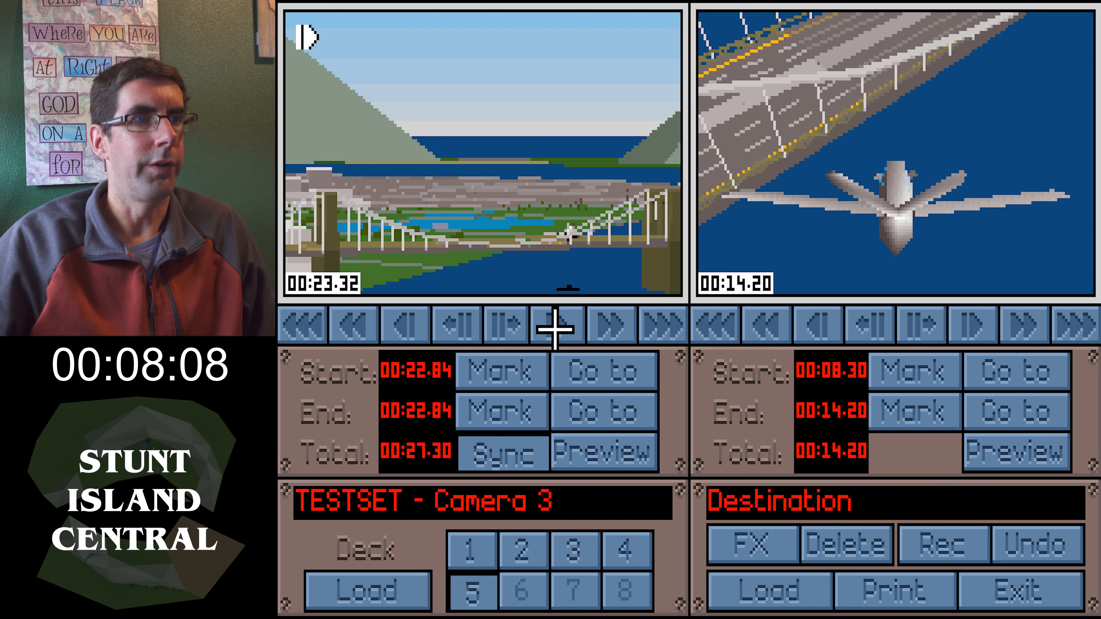
pyautogui.click(511, 332)
pyautogui.click(491, 421)
pyautogui.click(906, 543)
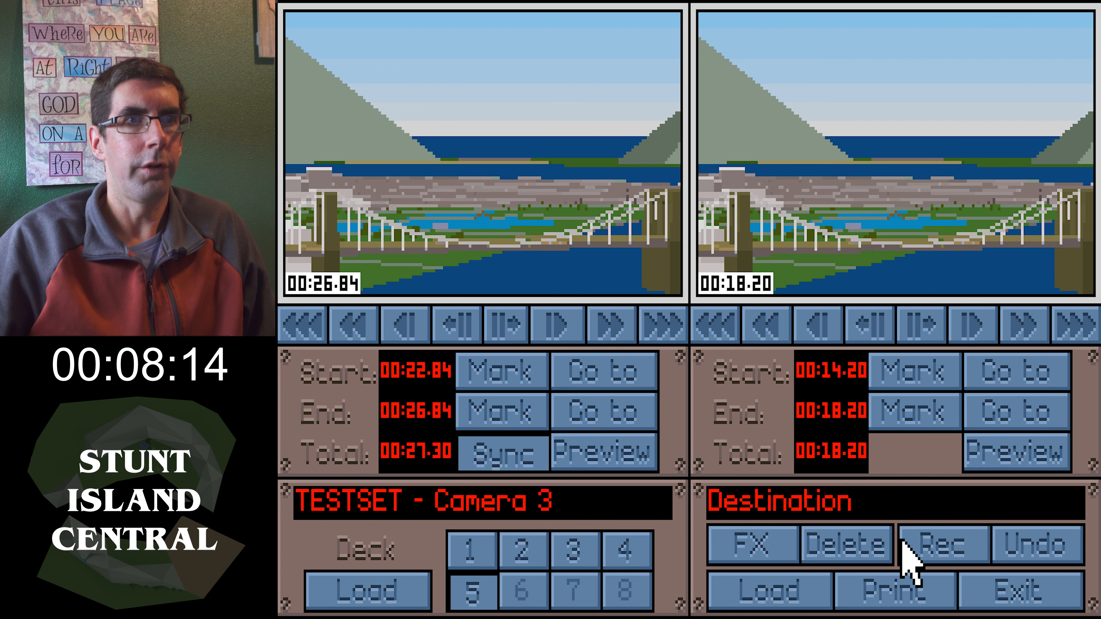
# Review the source decks' footage and play back the destination tape from its beginning
pyautogui.click(599, 548)
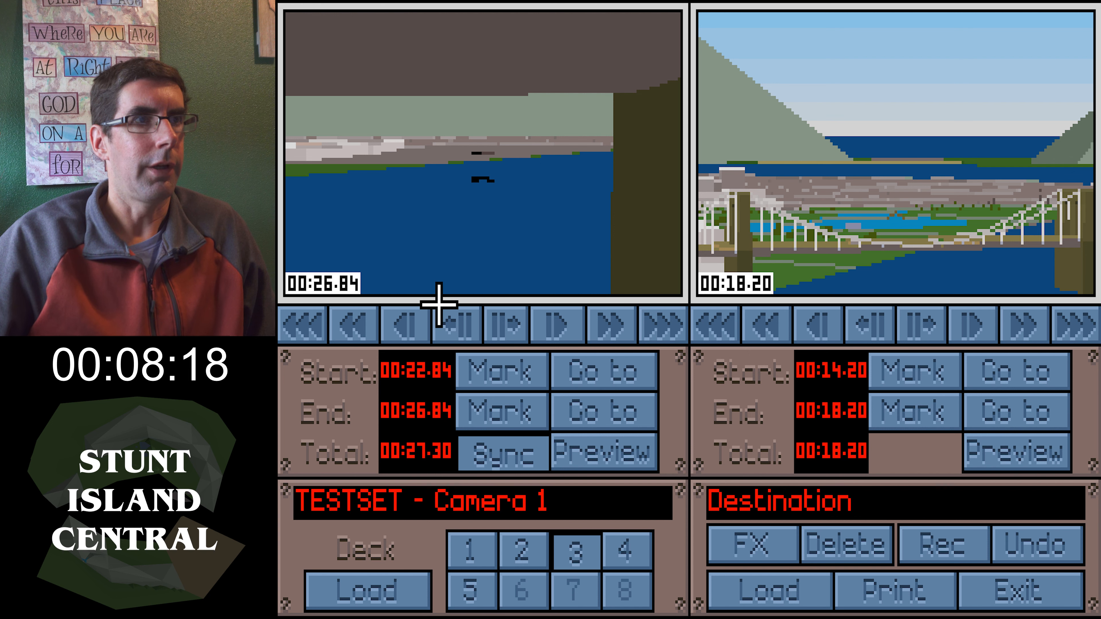
pyautogui.click(418, 329)
pyautogui.click(526, 329)
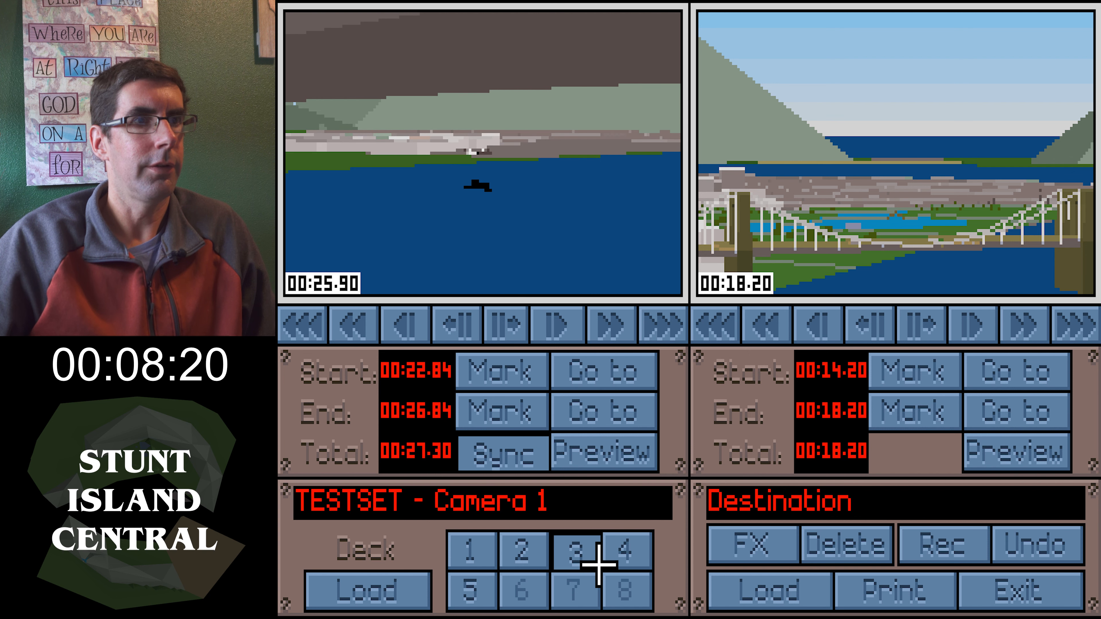
pyautogui.click(620, 562)
pyautogui.click(560, 326)
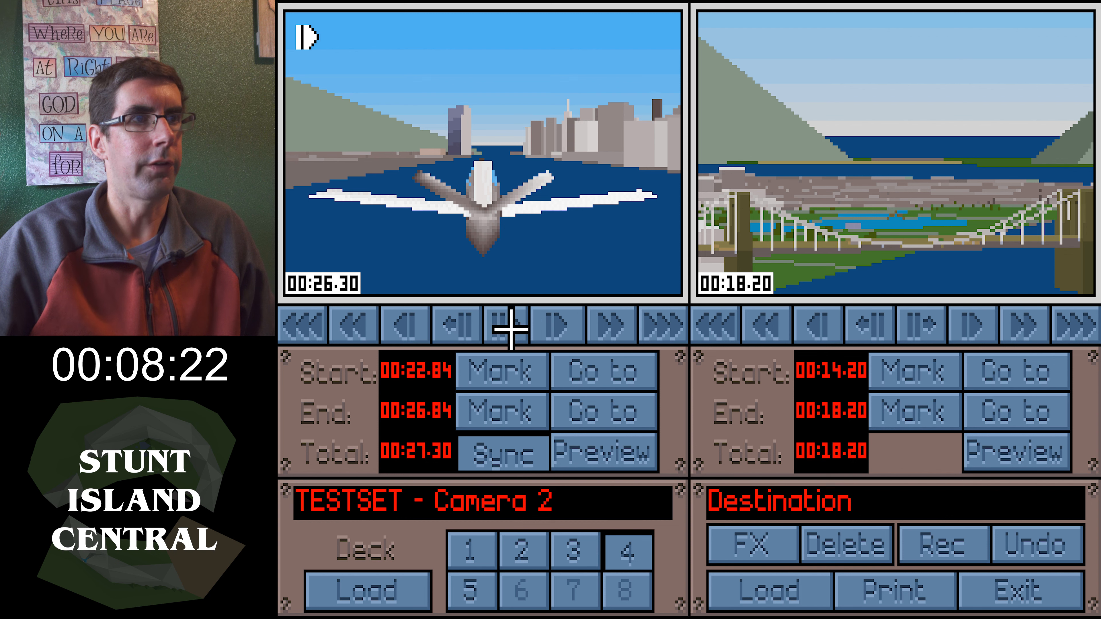
pyautogui.click(508, 324)
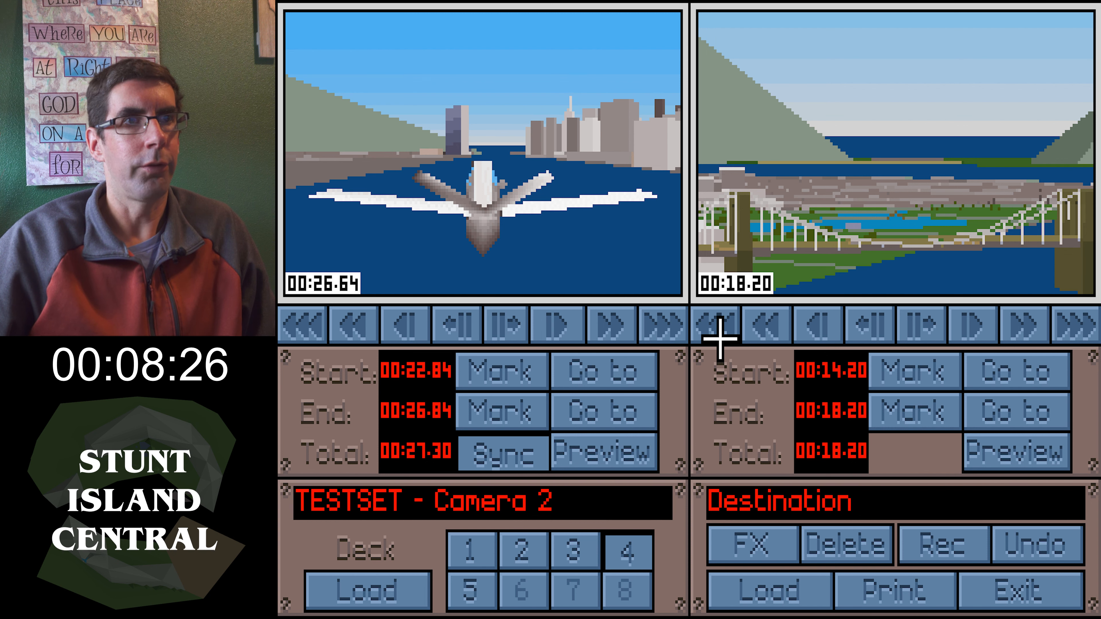
pyautogui.click(705, 326)
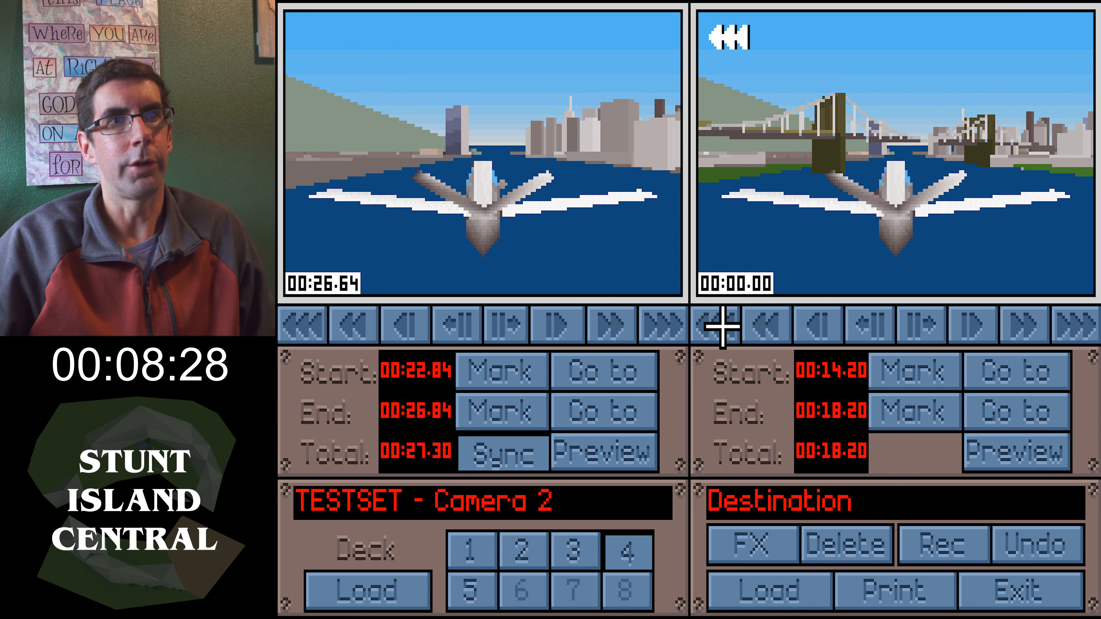
pyautogui.click(978, 333)
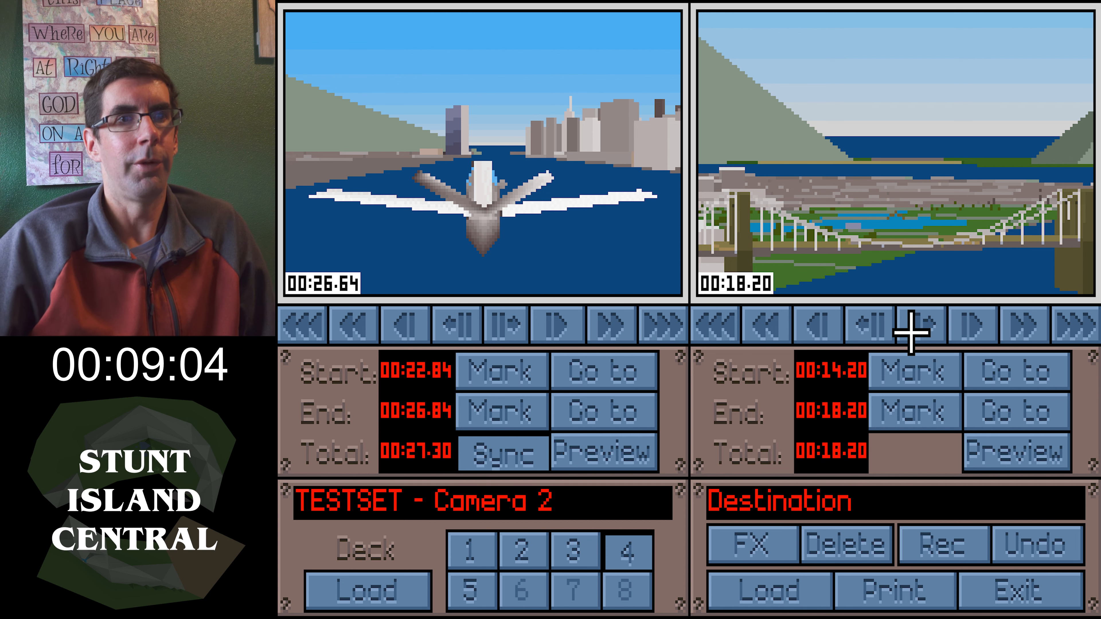
pyautogui.click(720, 326)
pyautogui.click(957, 318)
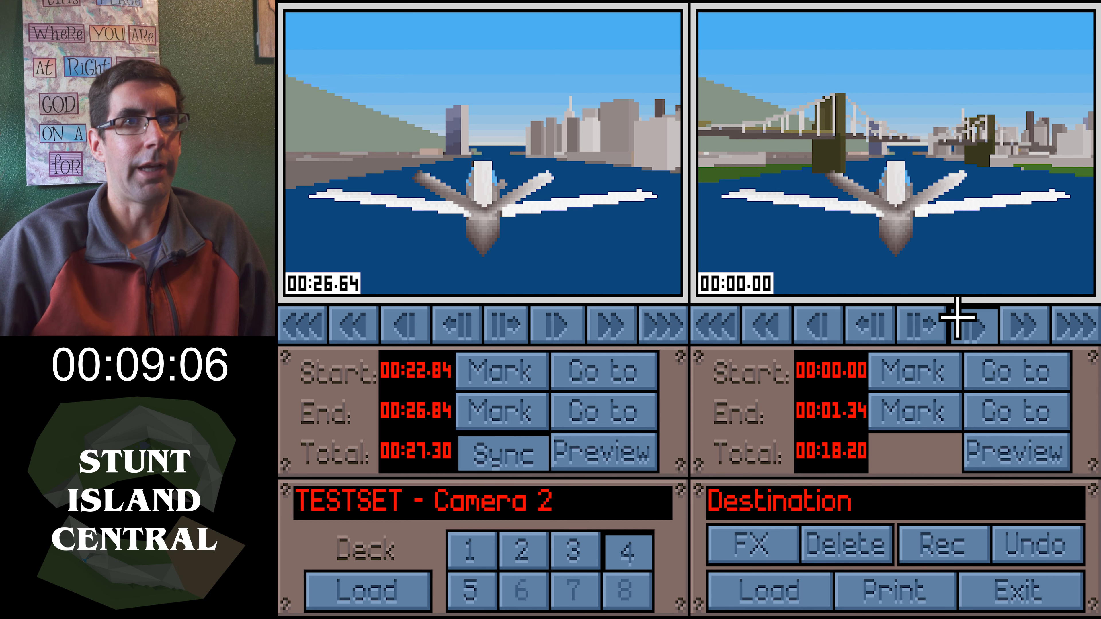
pyautogui.click(803, 322)
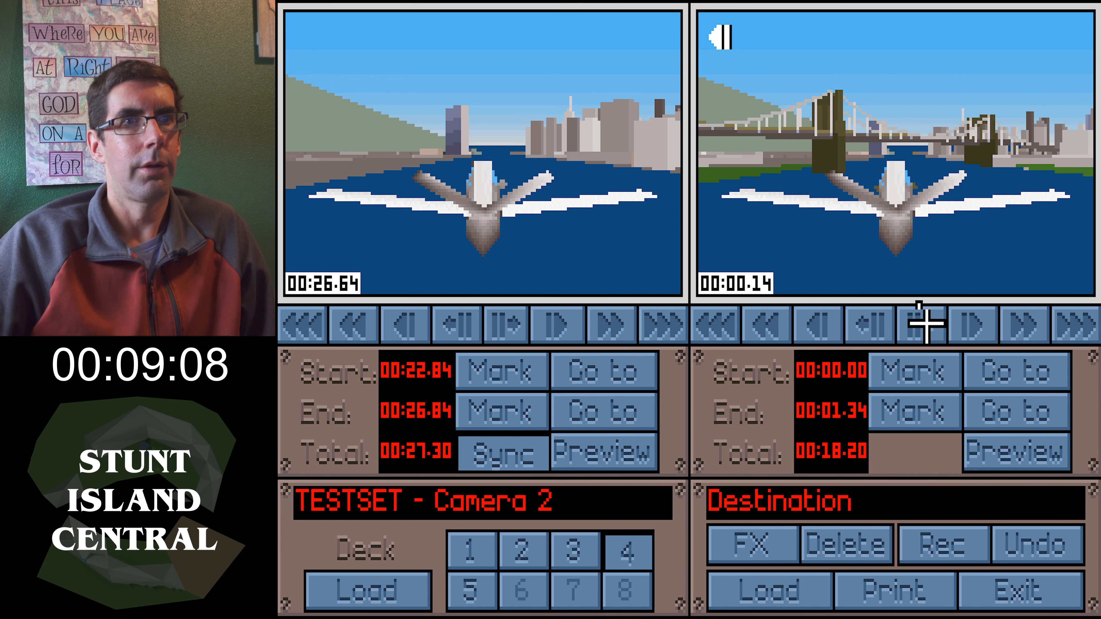
pyautogui.click(926, 322)
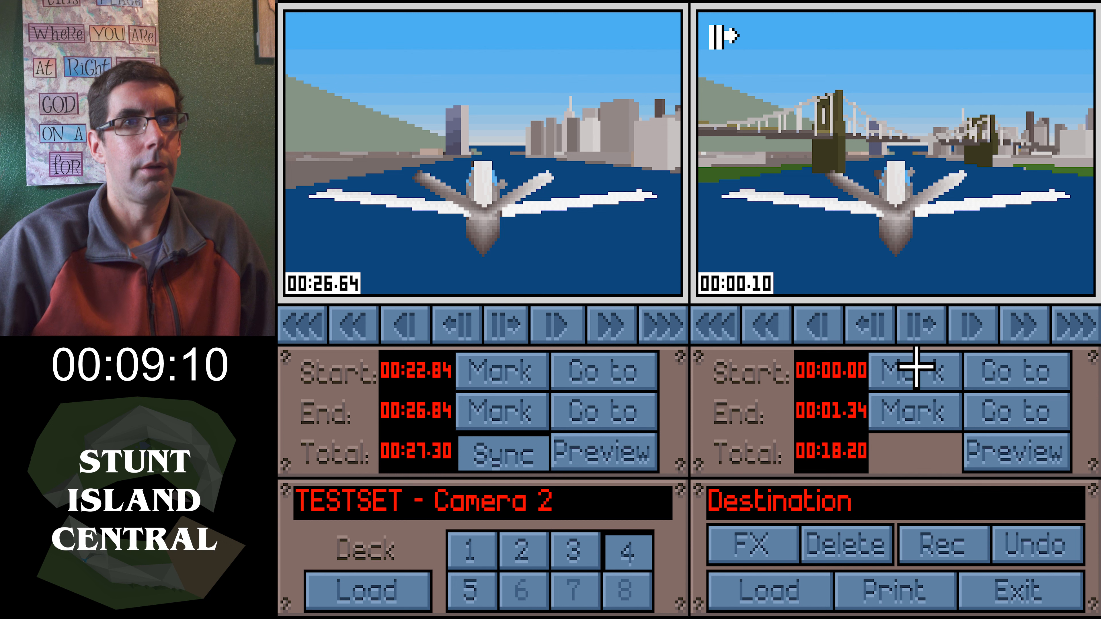
pyautogui.click(776, 544)
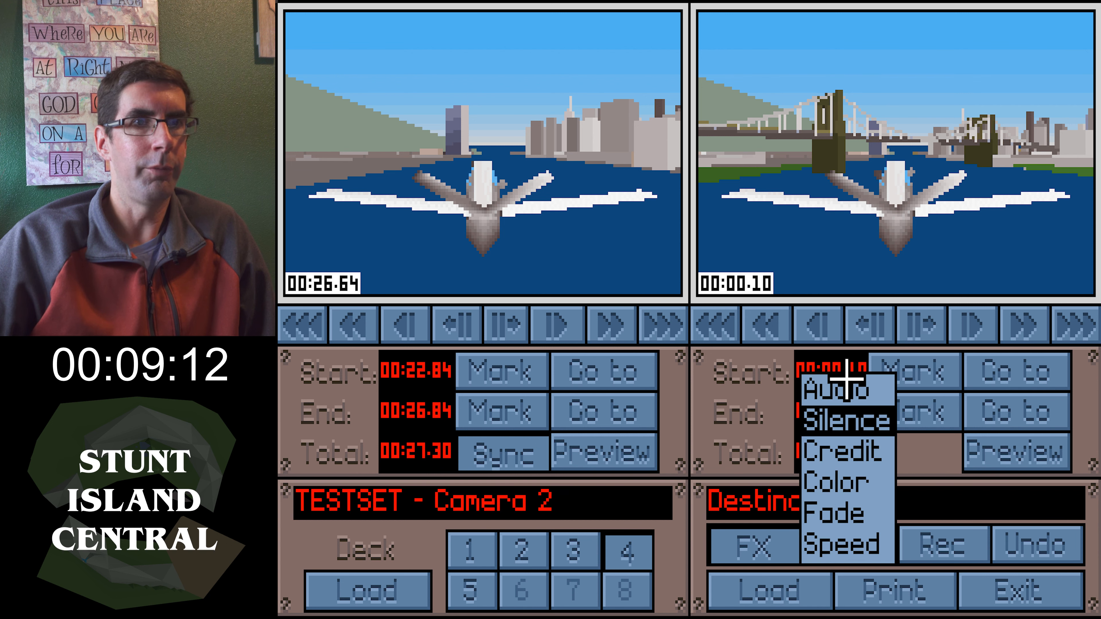
pyautogui.click(816, 377)
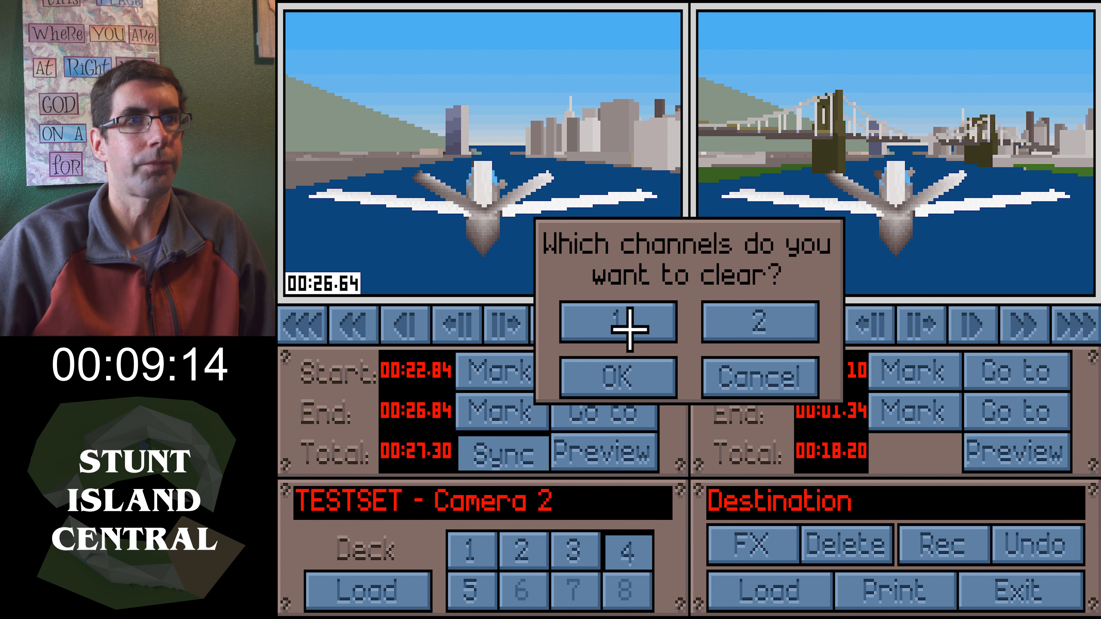
pyautogui.click(747, 367)
# Add the generic3 track from Music #2 as audio at 00:00.10 on the destination tape, testing it first
pyautogui.click(769, 560)
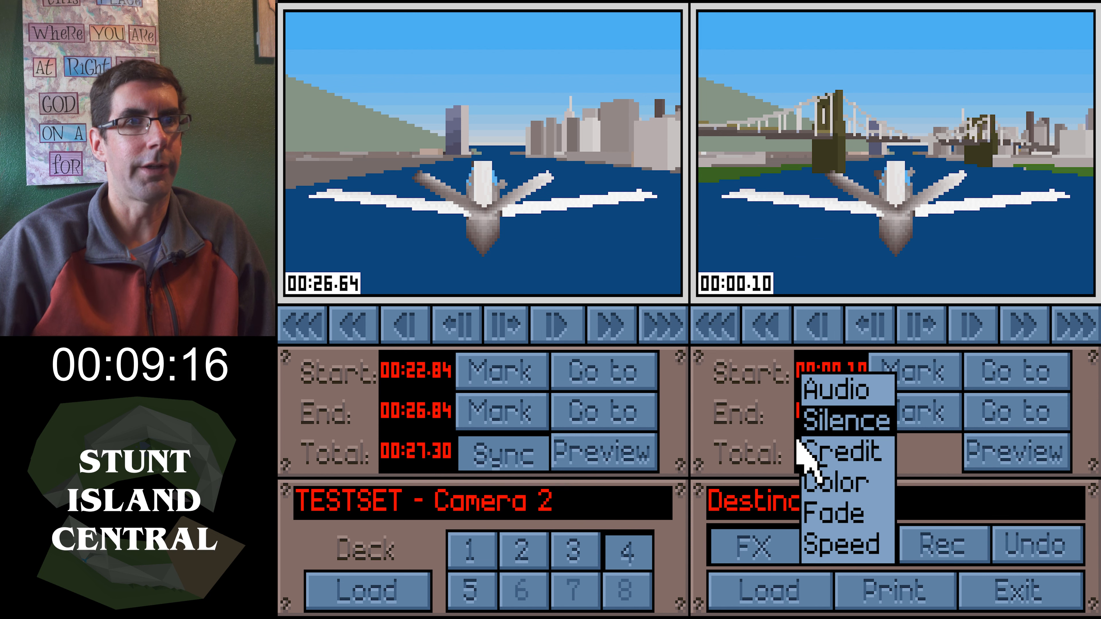
pyautogui.click(843, 385)
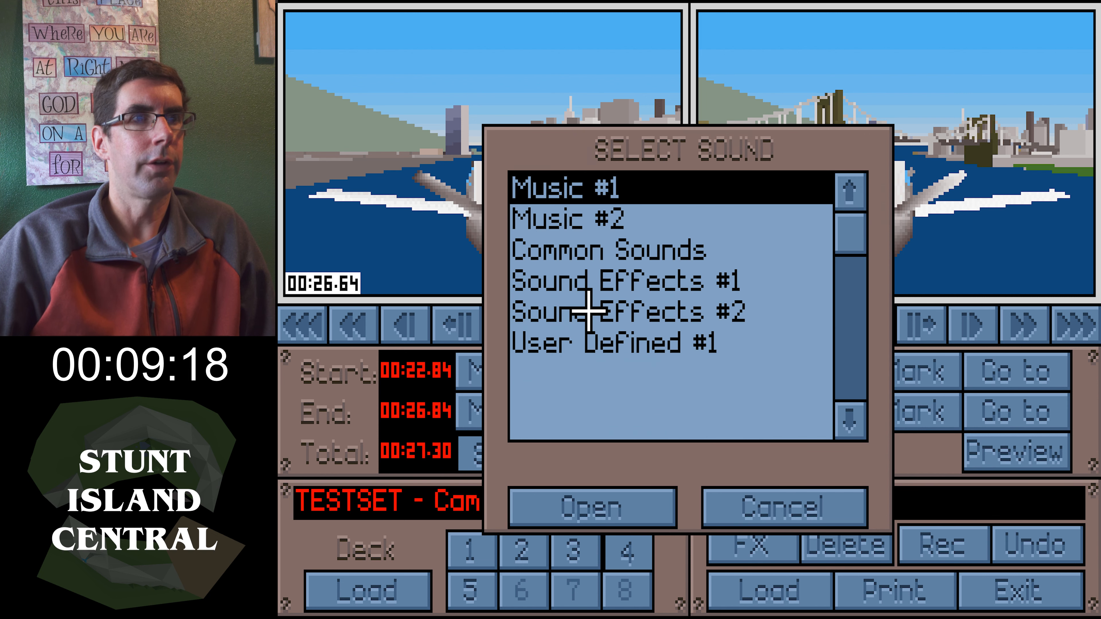
pyautogui.click(583, 221)
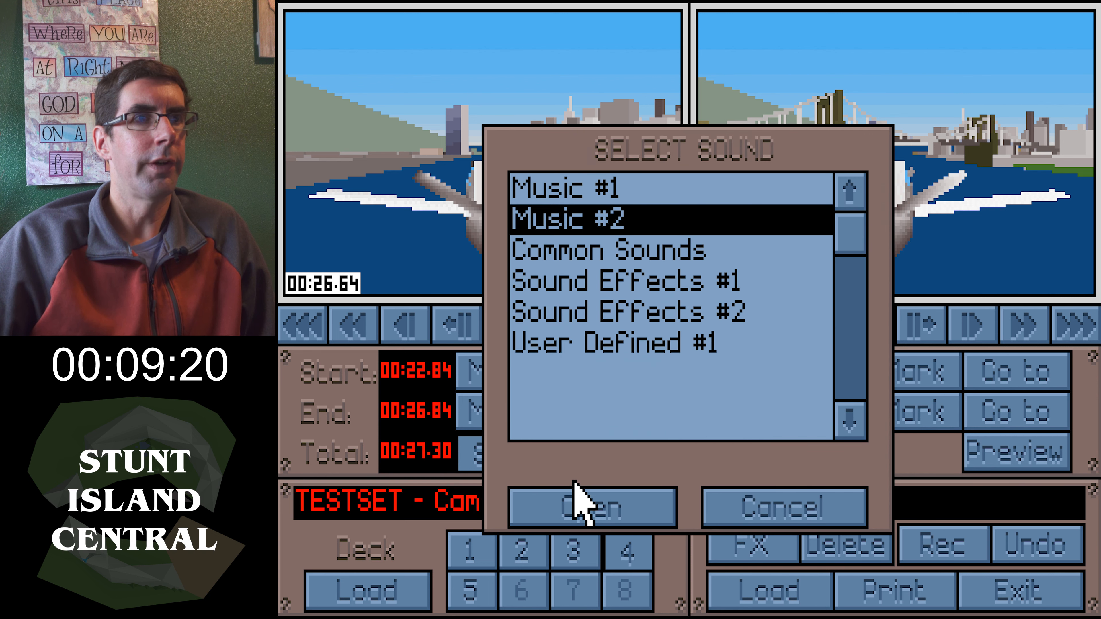
pyautogui.click(579, 505)
pyautogui.moveTo(852, 230)
pyautogui.mouseDown()
pyautogui.moveTo(850, 276)
pyautogui.moveTo(851, 226)
pyautogui.mouseUp()
pyautogui.click(588, 252)
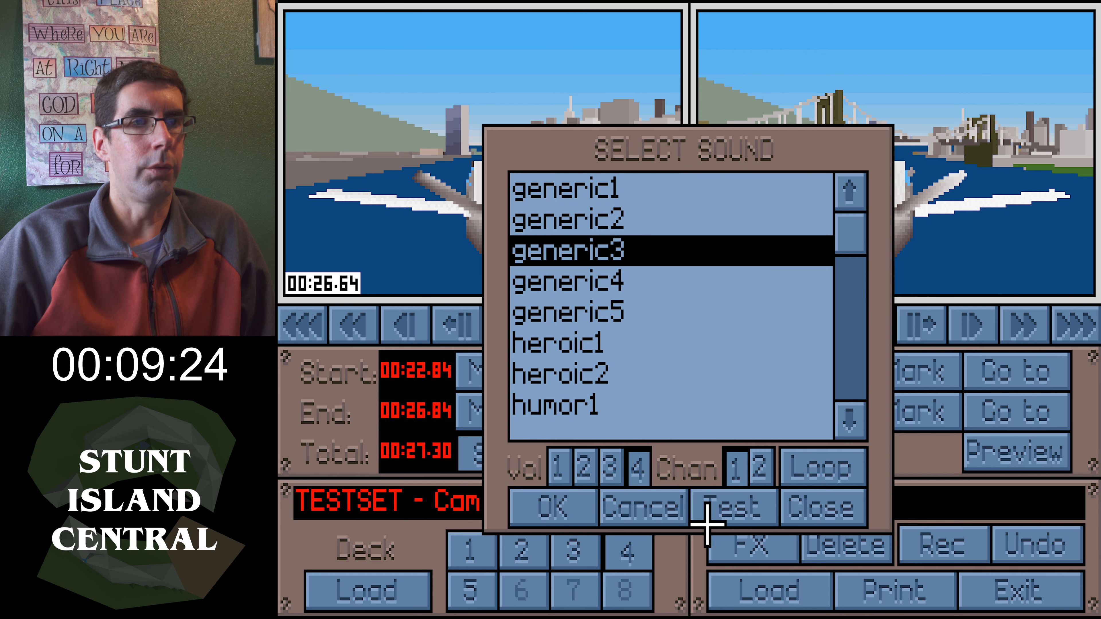
pyautogui.click(712, 510)
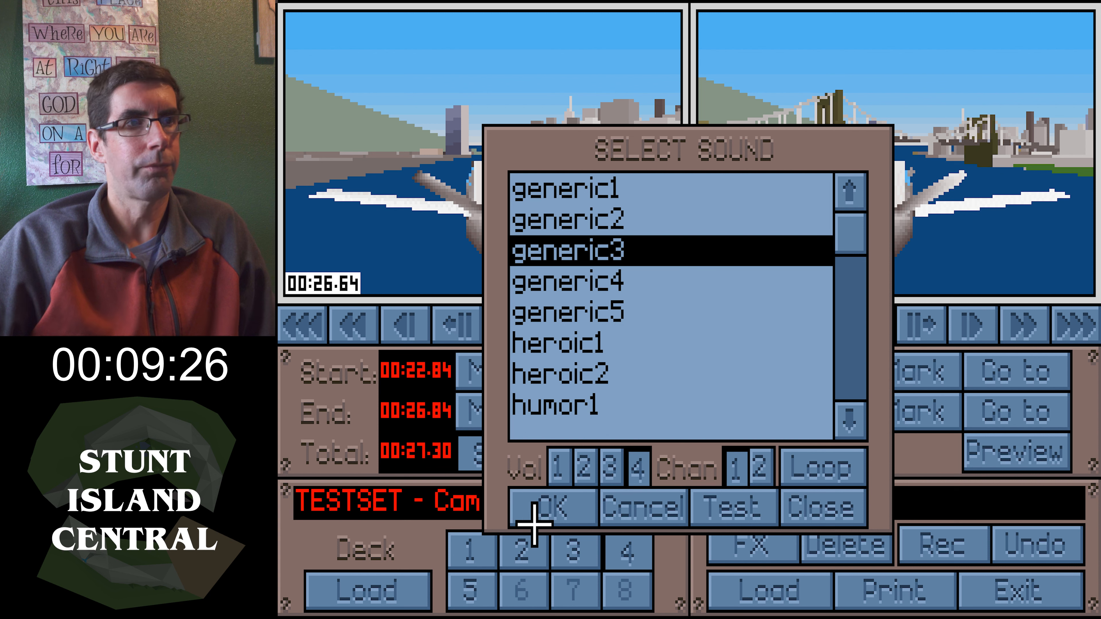
pyautogui.click(554, 508)
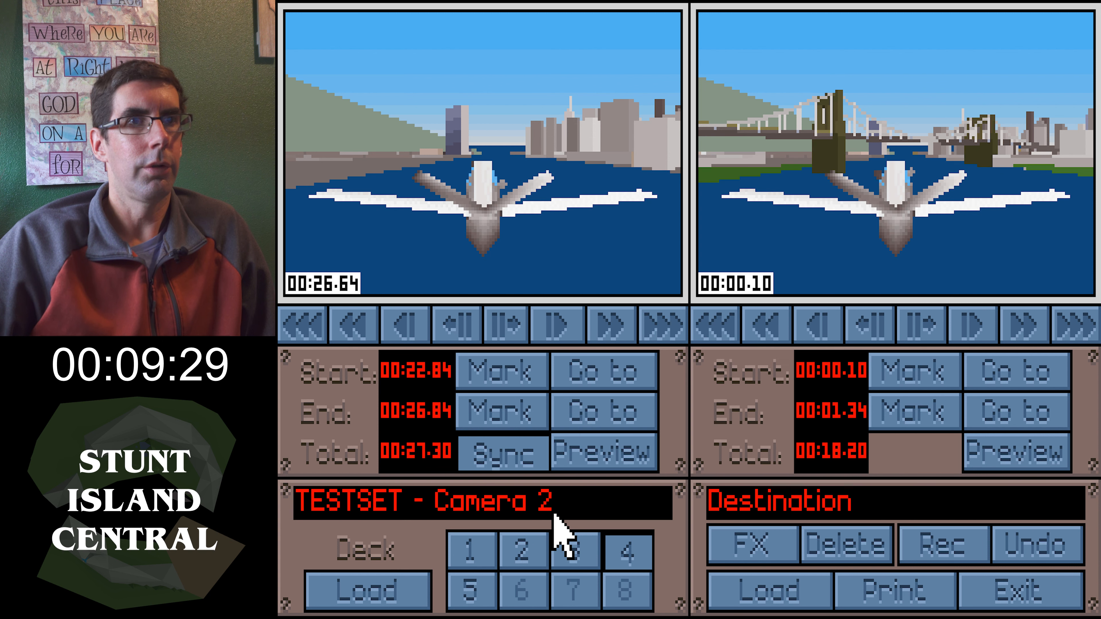
# Apply a Fade effect from 0% to 100% brightness over the destination tape from 00:00.00 to 00:00.84
pyautogui.click(696, 329)
pyautogui.click(975, 323)
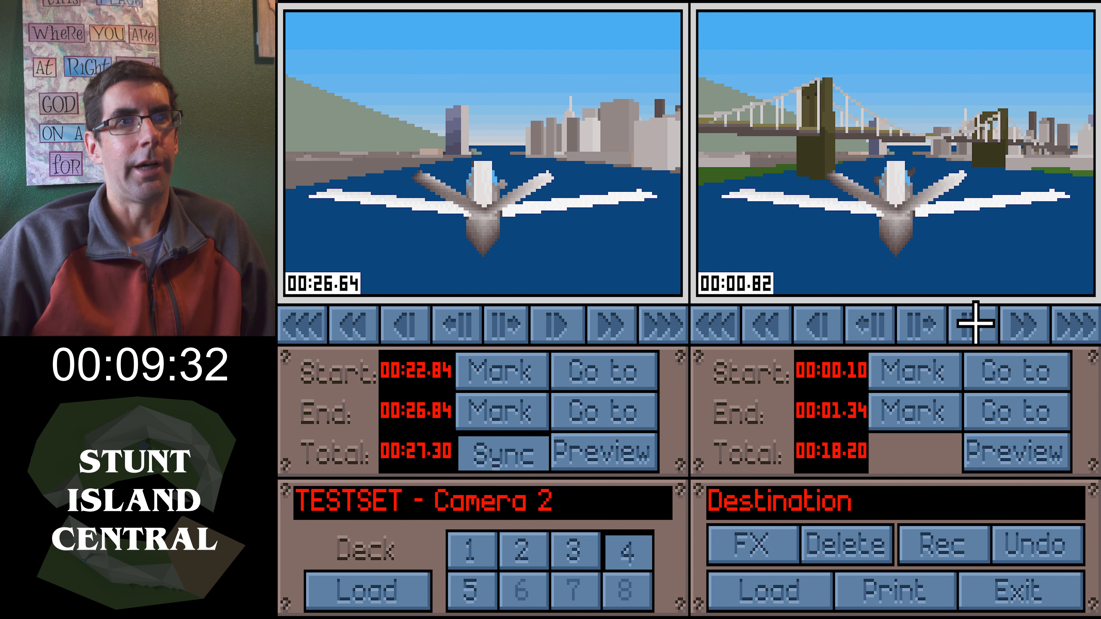
pyautogui.click(926, 323)
pyautogui.click(714, 326)
pyautogui.click(939, 367)
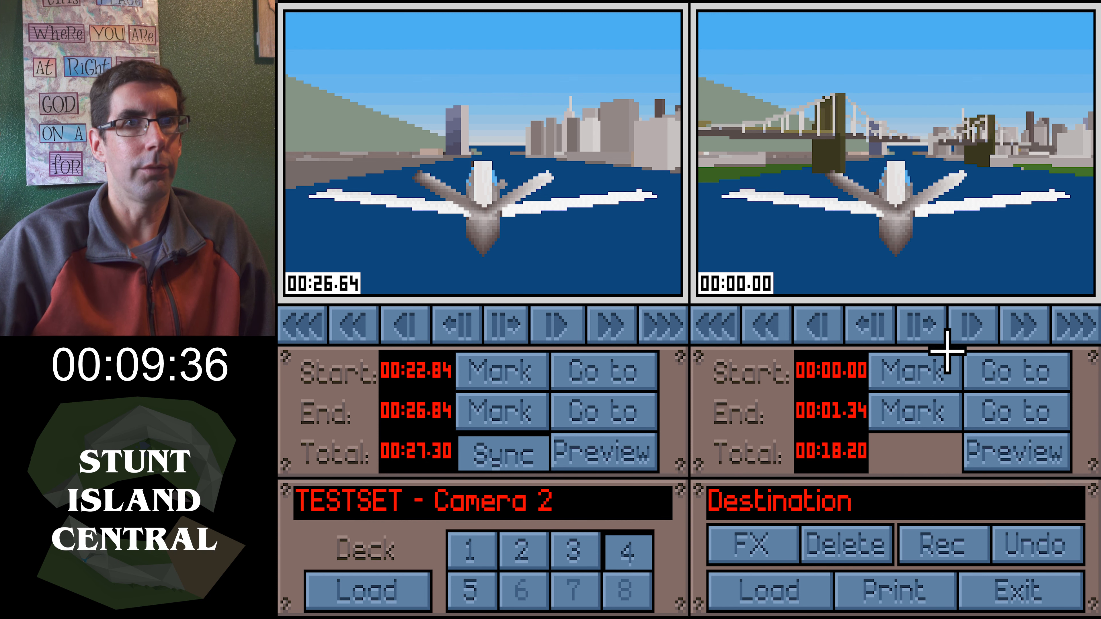
pyautogui.click(970, 323)
pyautogui.click(911, 330)
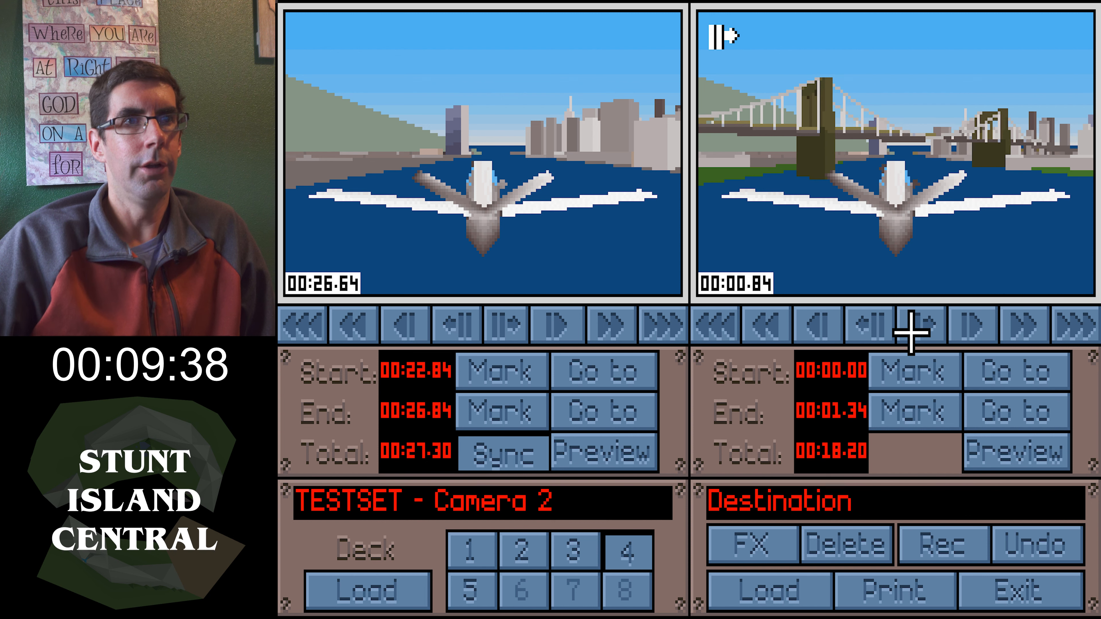
pyautogui.click(926, 429)
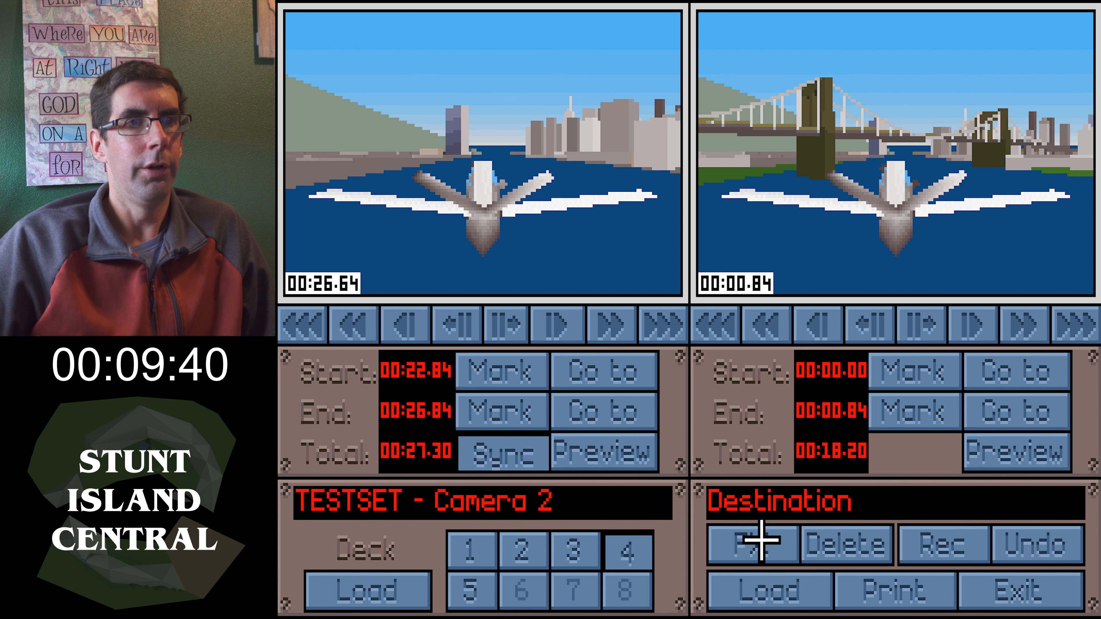
pyautogui.click(743, 539)
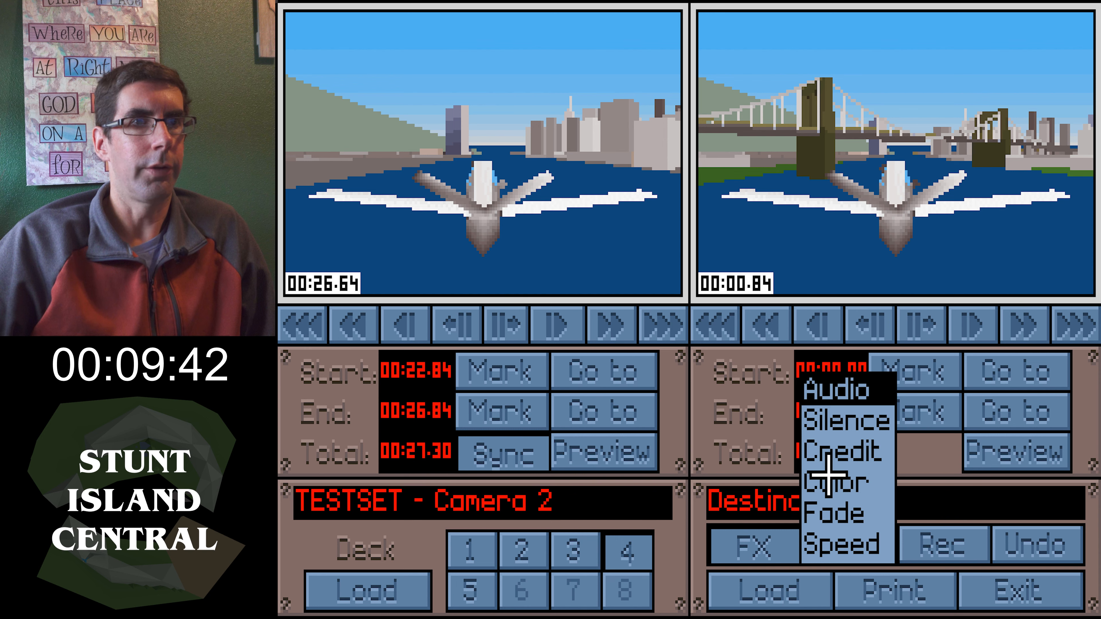
pyautogui.click(821, 527)
pyautogui.click(557, 302)
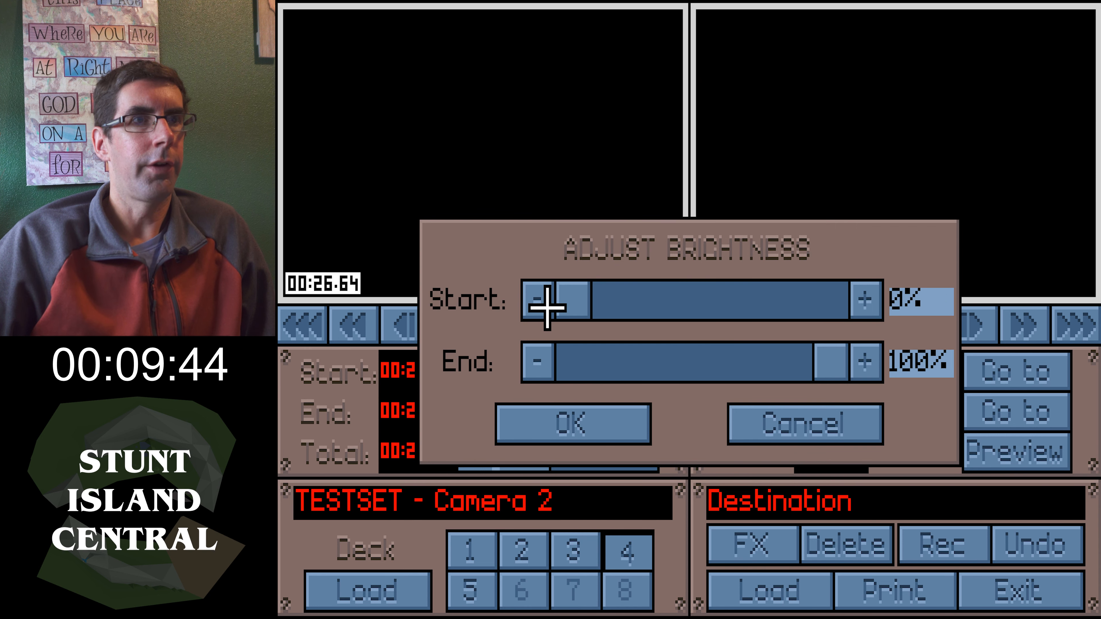
pyautogui.click(582, 428)
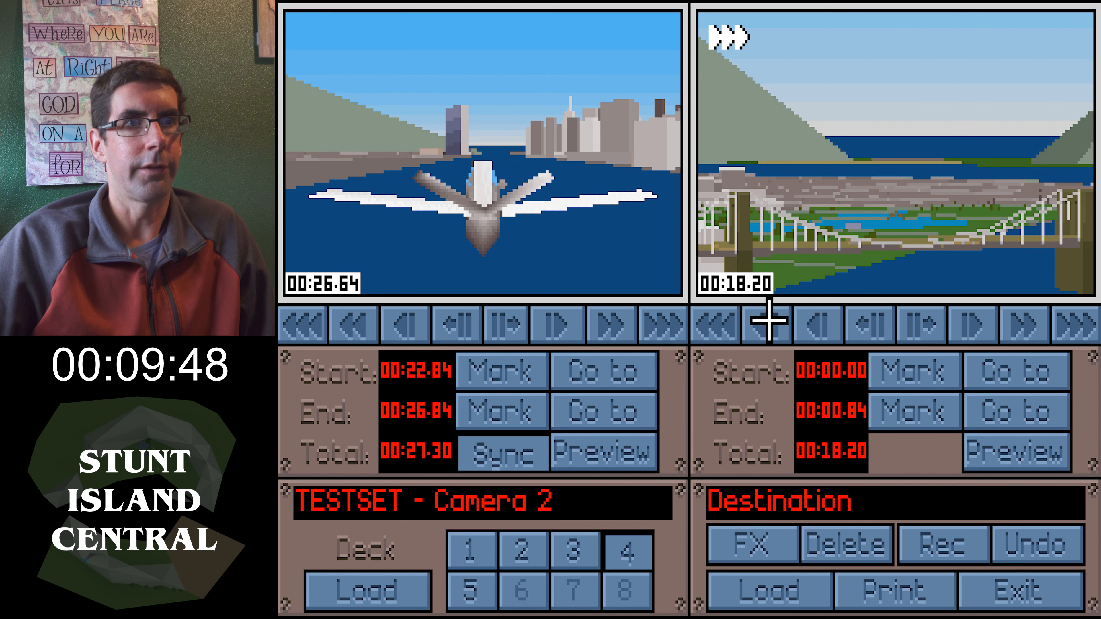
# Mark the destination tape's closing section from 00:17.56 to its end at 00:18.20
pyautogui.click(769, 320)
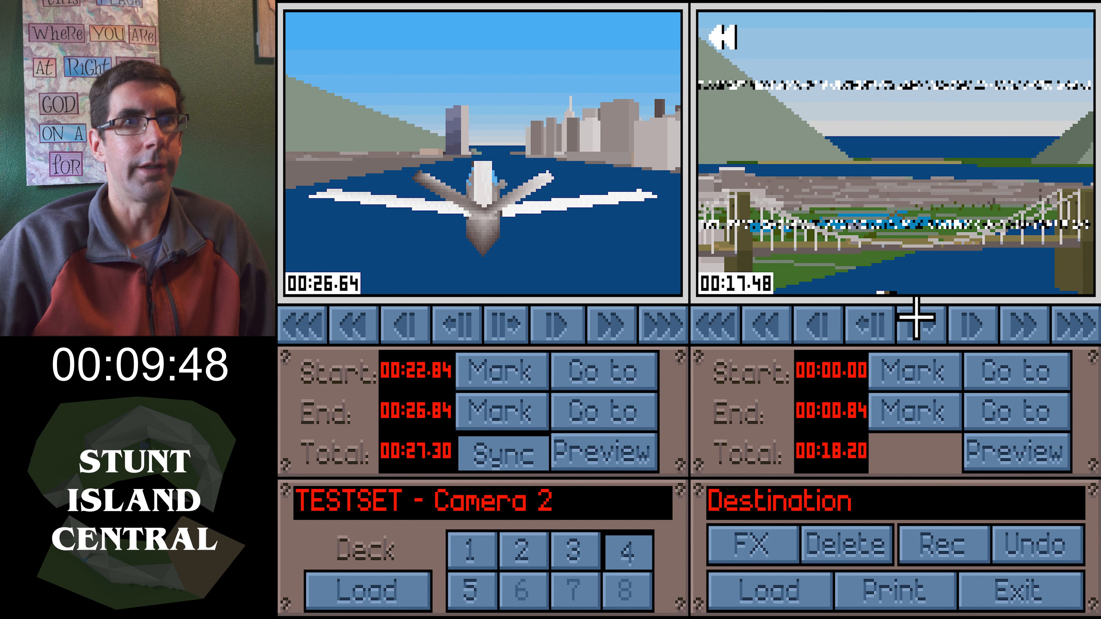
pyautogui.click(911, 323)
pyautogui.click(921, 382)
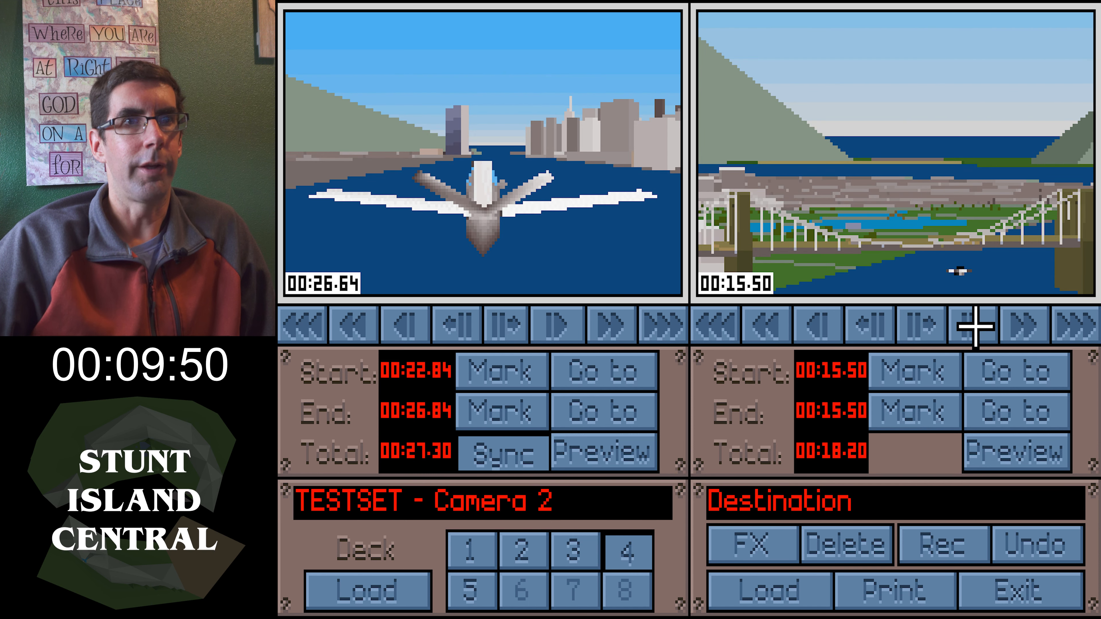
pyautogui.click(1073, 316)
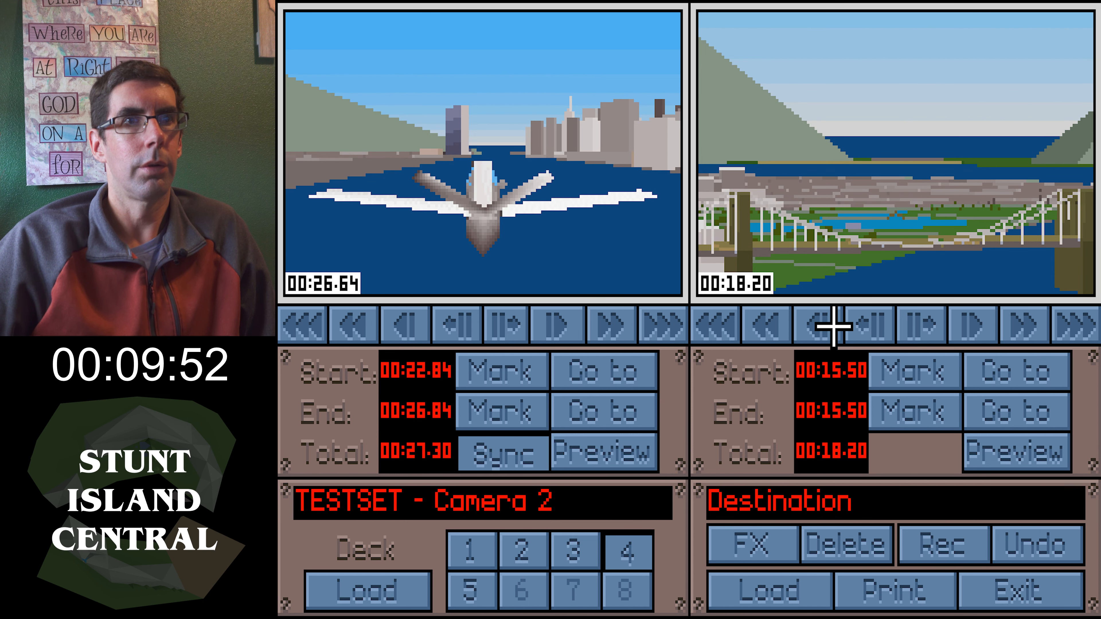
pyautogui.click(869, 325)
pyautogui.click(933, 368)
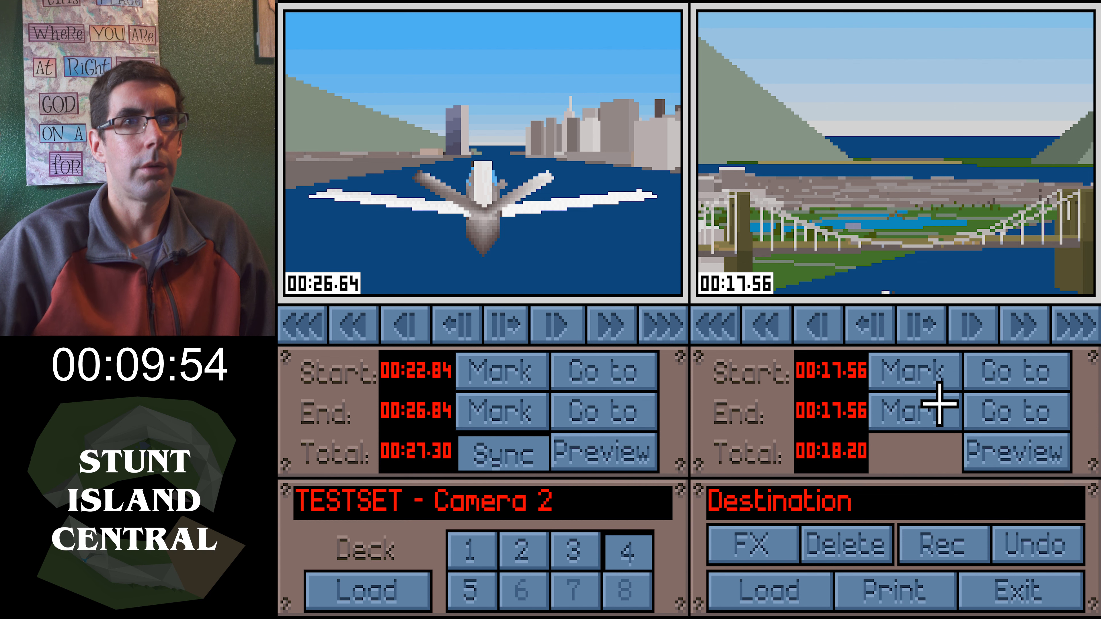
pyautogui.click(1093, 322)
pyautogui.click(924, 411)
# Apply a Fade effect over the marked ending, going from 100% to 0% brightness
pyautogui.click(785, 540)
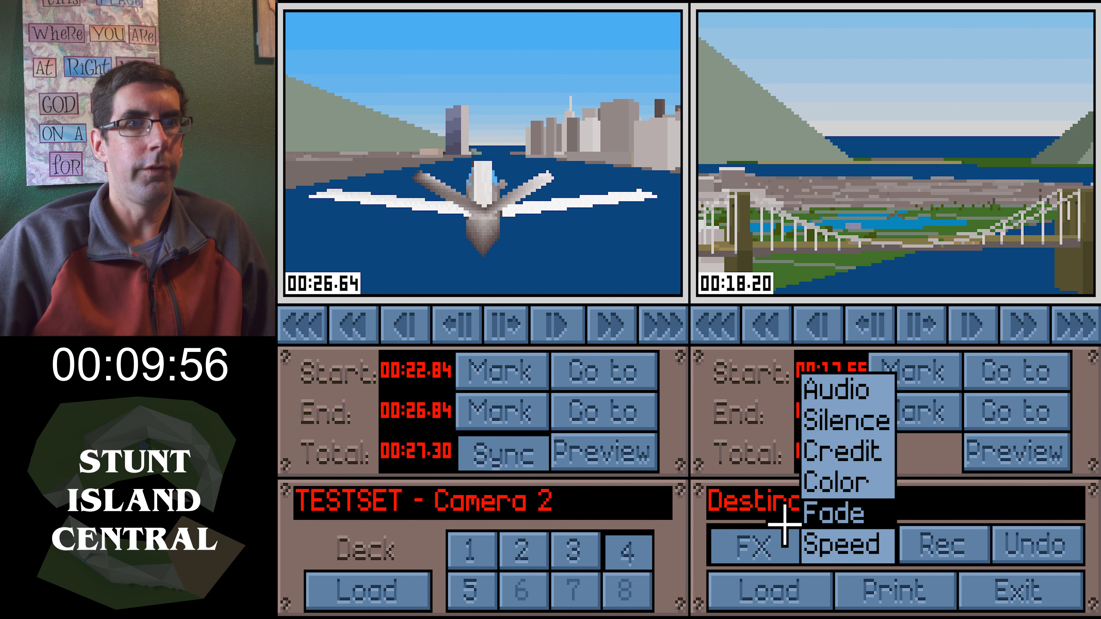
pyautogui.click(815, 503)
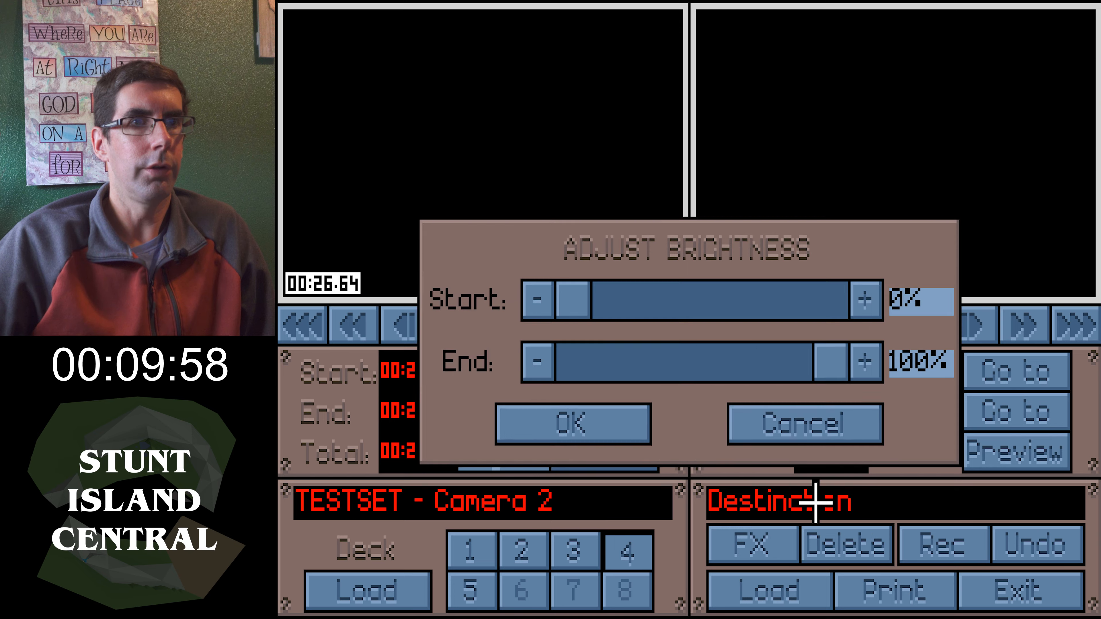
pyautogui.moveTo(573, 305); pyautogui.dragTo(862, 317)
pyautogui.moveTo(827, 370); pyautogui.dragTo(544, 373)
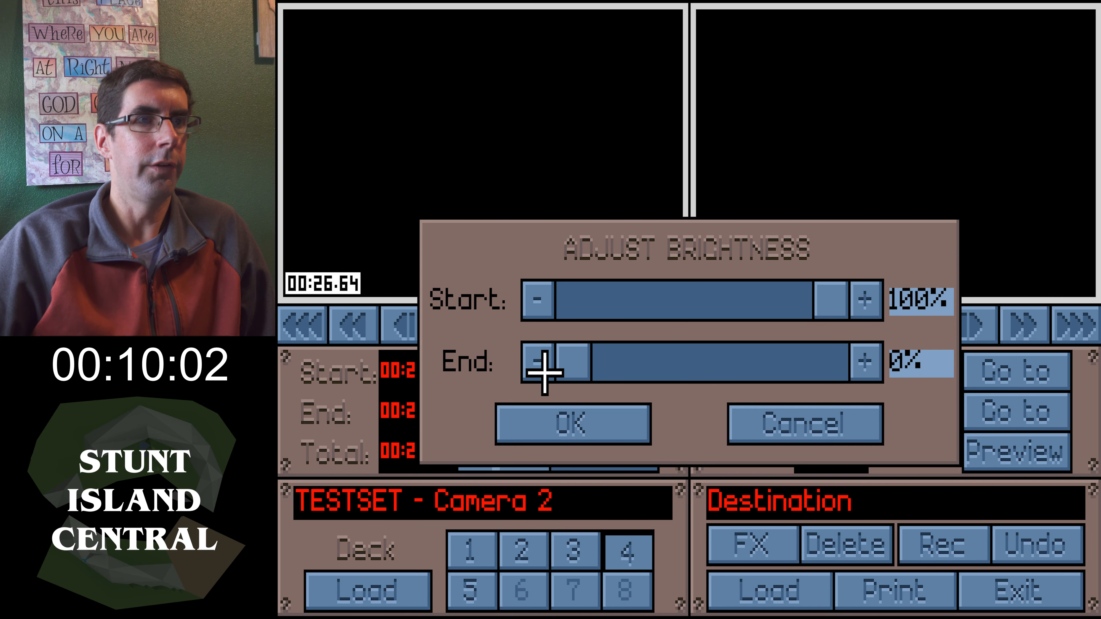
pyautogui.click(558, 410)
# Print the film as TESTSET.FLM and choose to view it in the theater
pyautogui.click(897, 598)
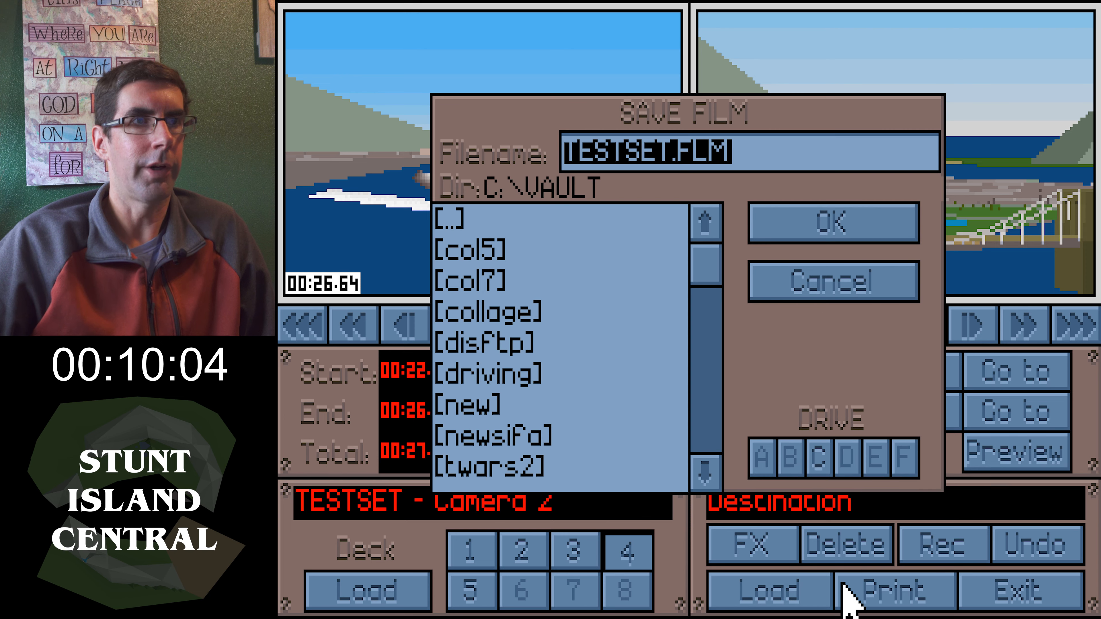
pyautogui.click(804, 219)
pyautogui.click(523, 361)
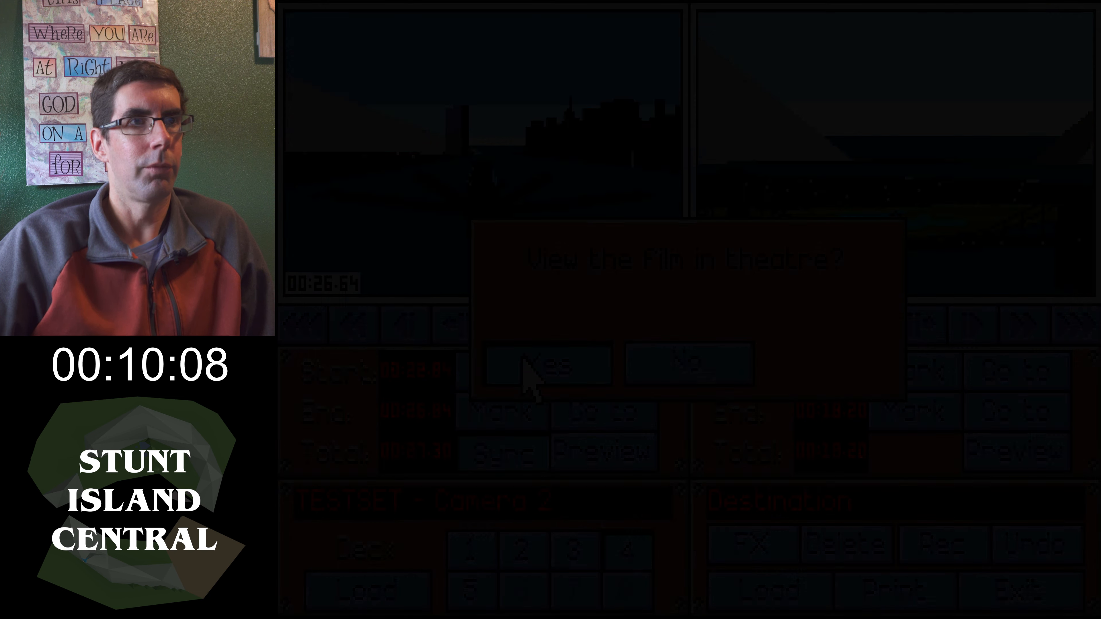